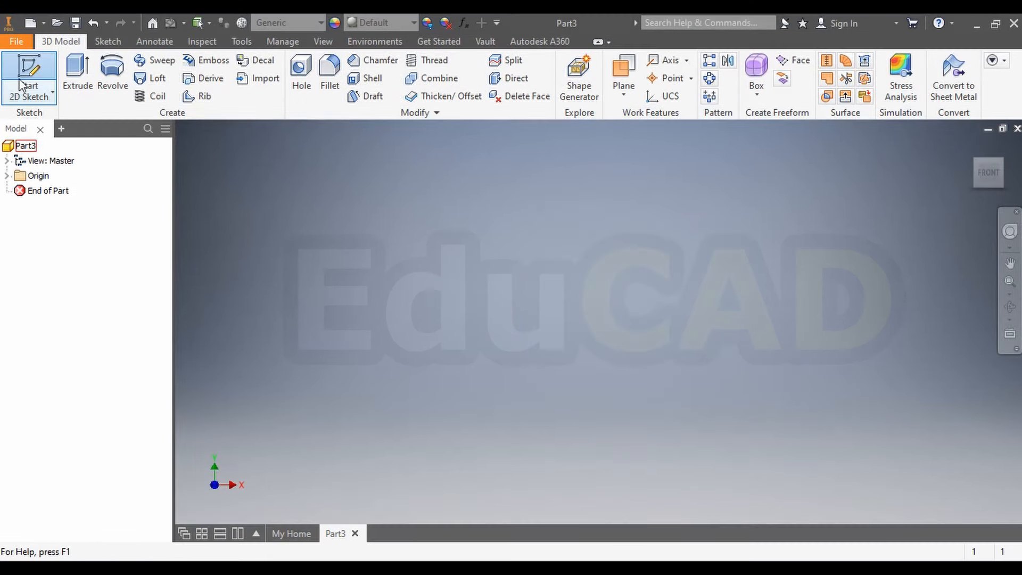
- Start a 2D sketch on the horizontal XZ plane and view it squarely from above
left_click(29, 69)
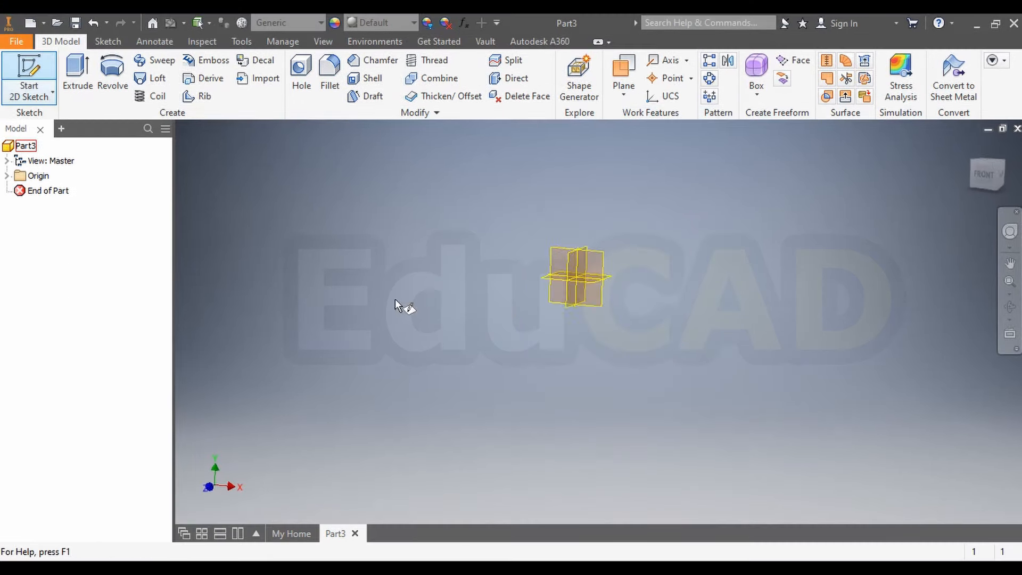
left_click(477, 320)
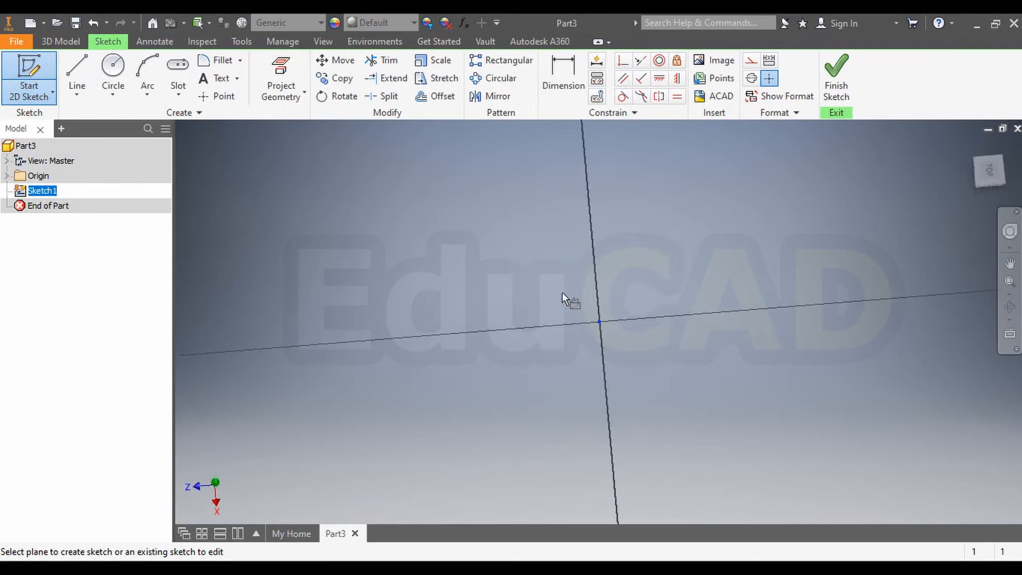
left_click(1006, 145)
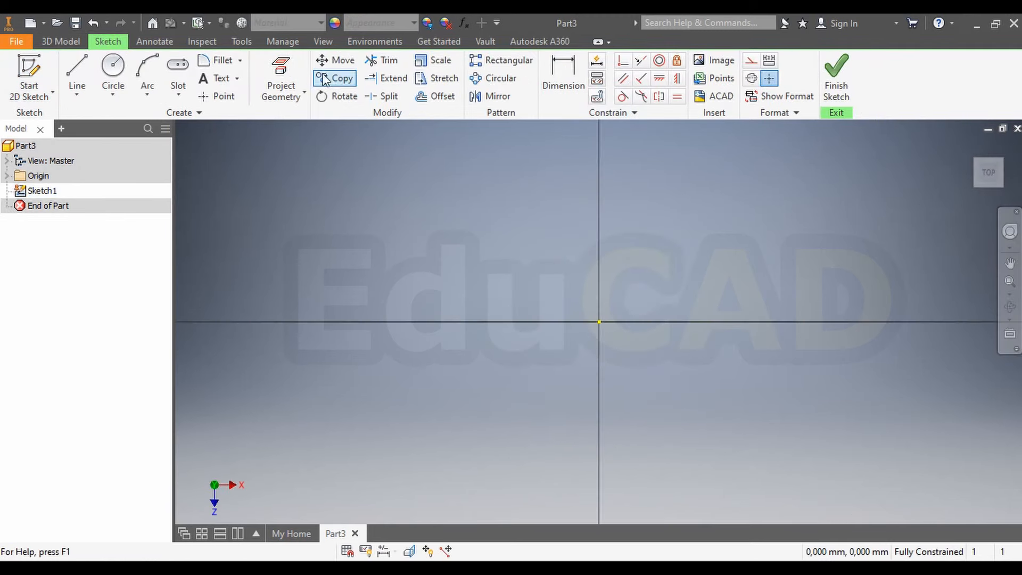
- Sketch a horizontal center-point slot on the origin, 15 mm from its center to the arc center and 20 mm wide
left_click(181, 70)
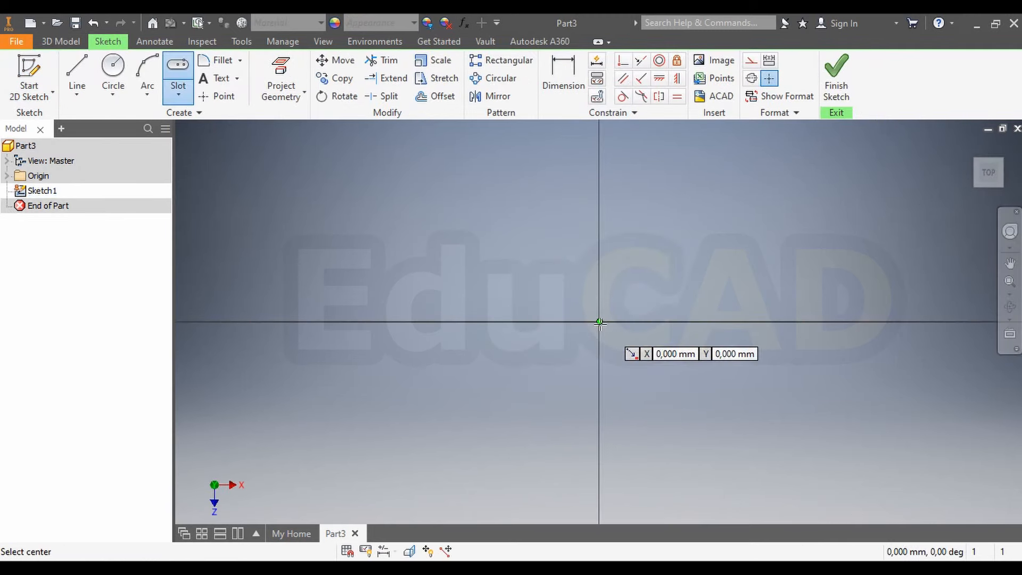
left_click(599, 321)
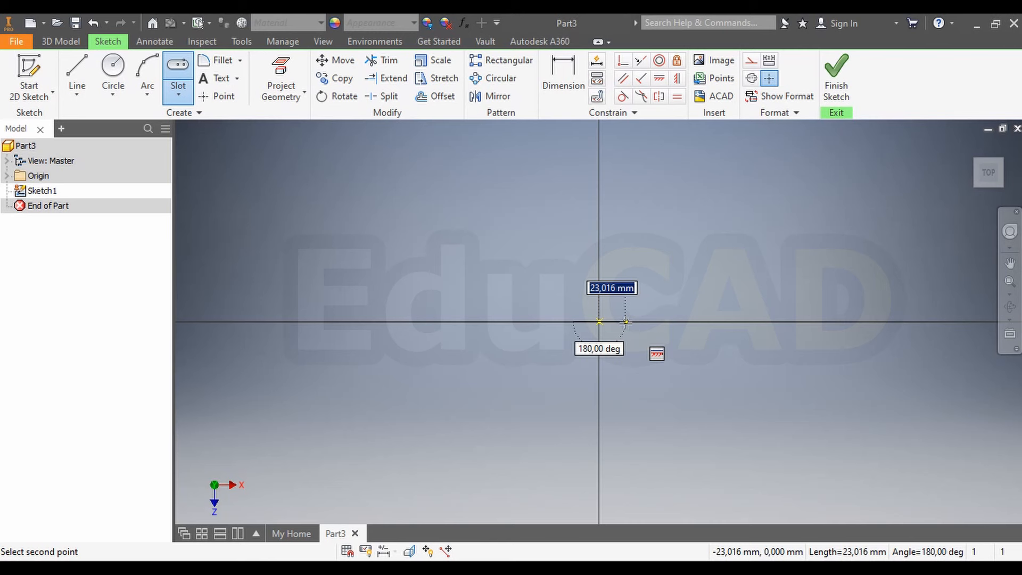
left_click(627, 321)
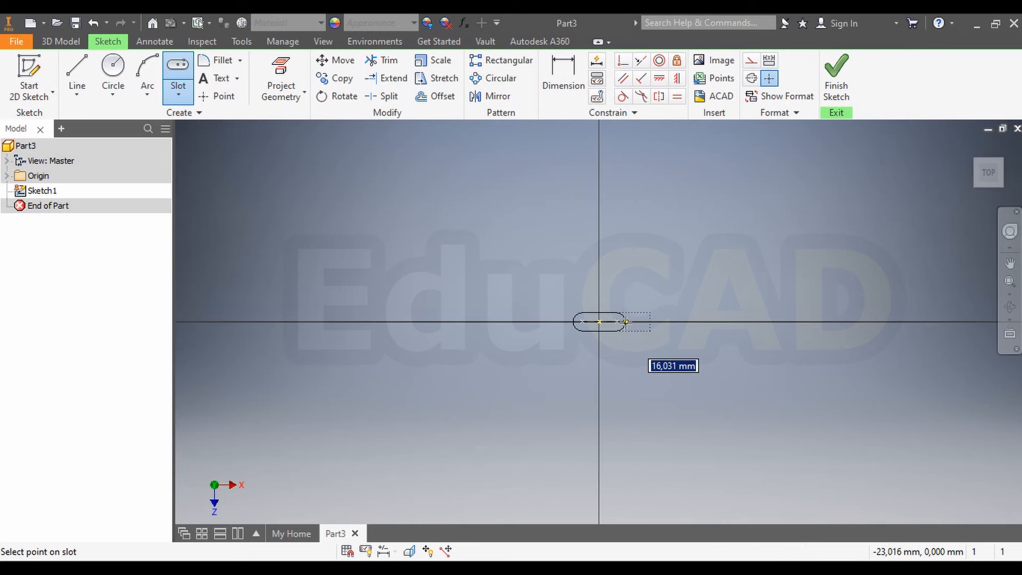
type("2")
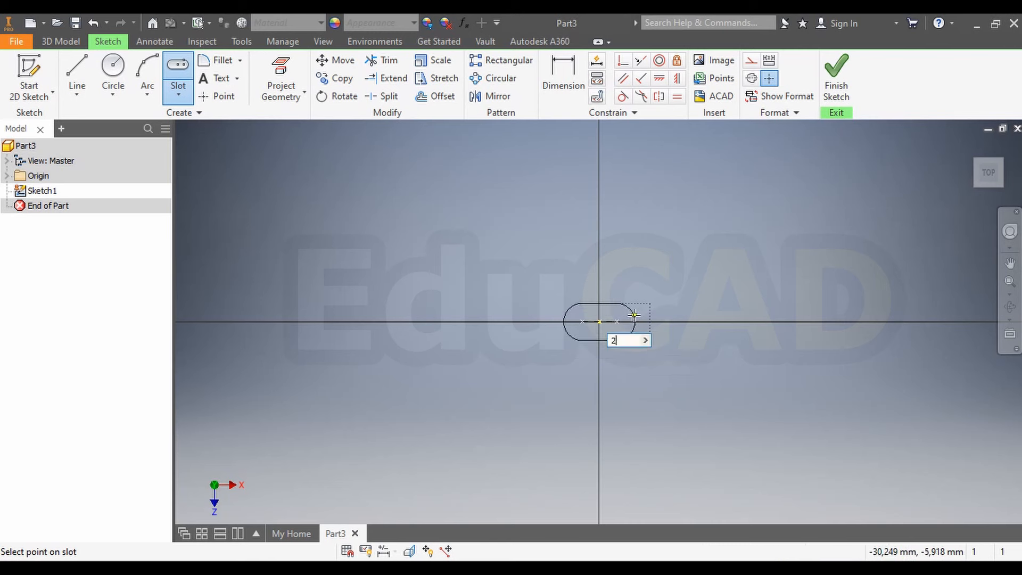
type("0")
key("Return")
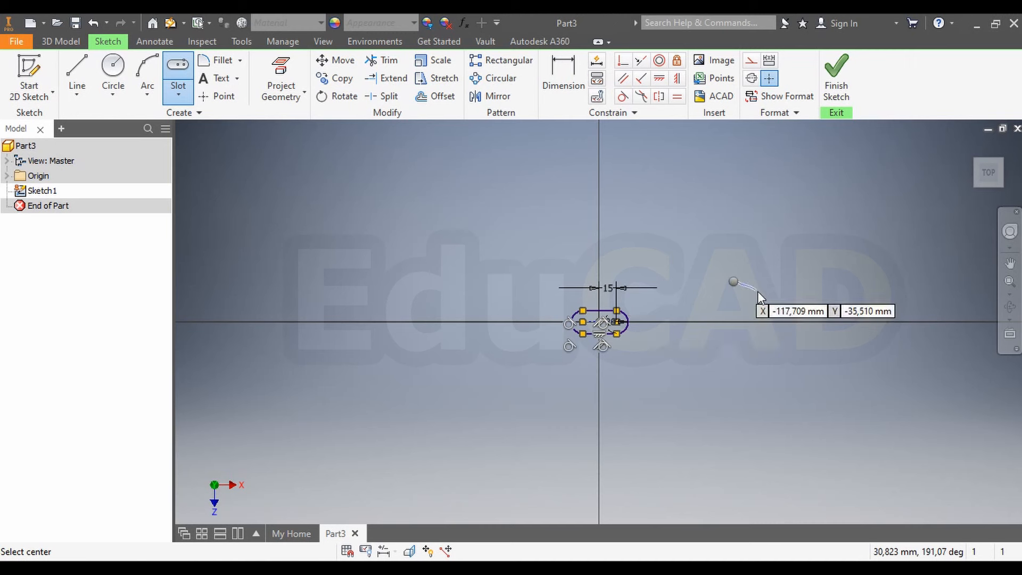
key("Escape")
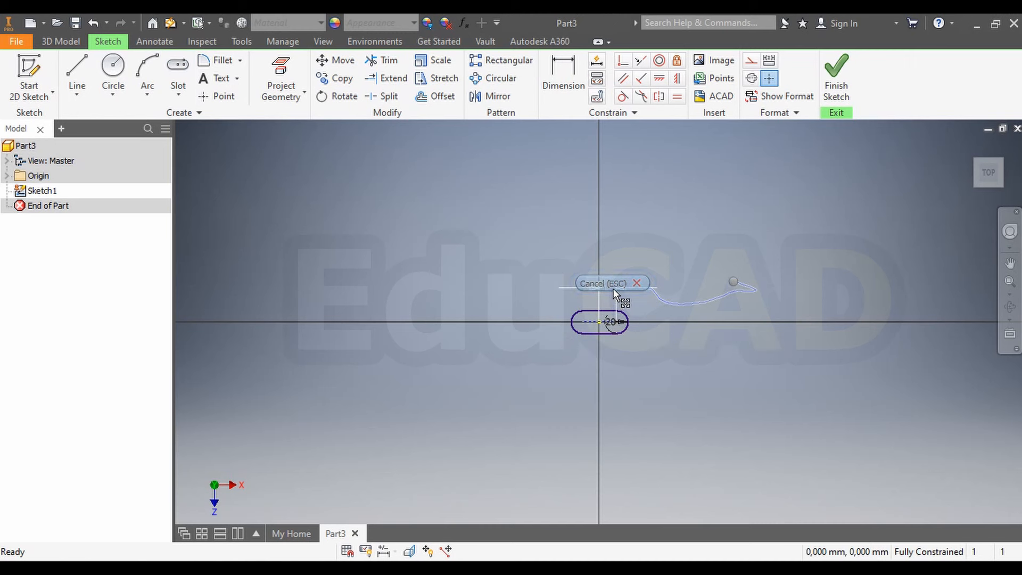
- Set the distance from the slot's center to its arc center to 7,5 mm
scroll(613, 289, "down", 5)
double_click(615, 288)
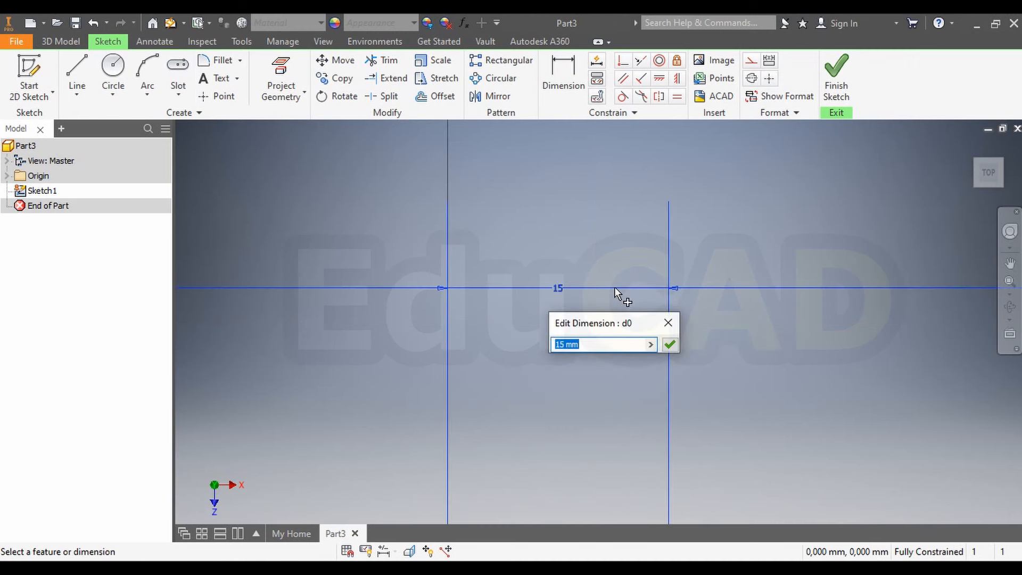
type("7,5")
key("Return")
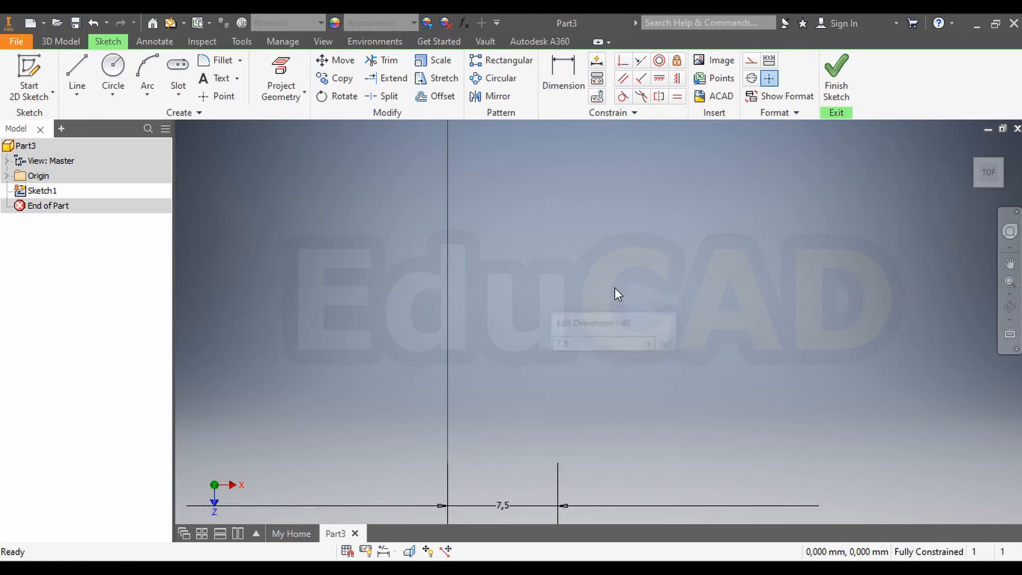
scroll(615, 288, "up", 5)
scroll(619, 332, "down", 4)
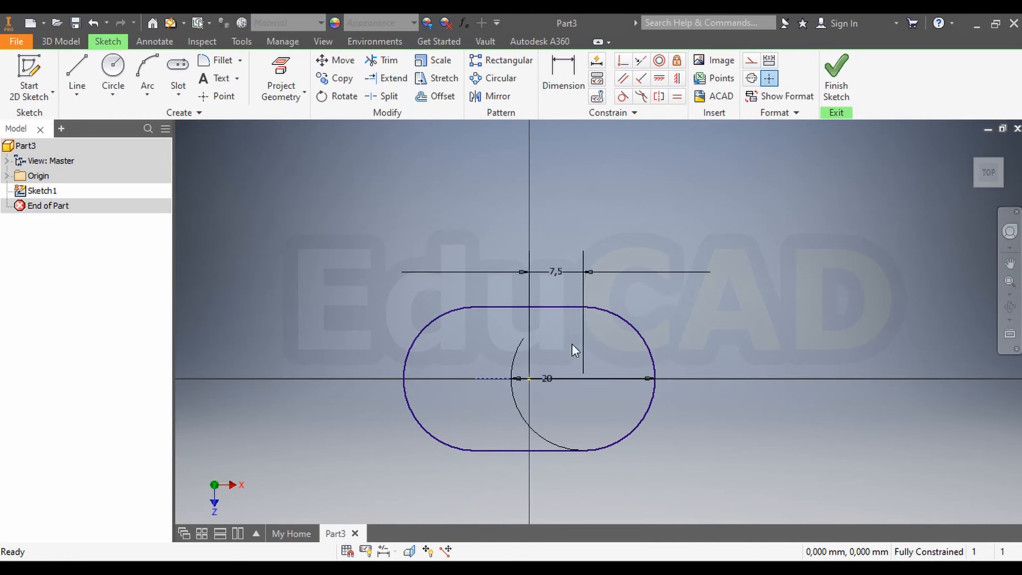
- Extrude the slot profile upward by 50 mm
left_click(60, 41)
left_click(77, 74)
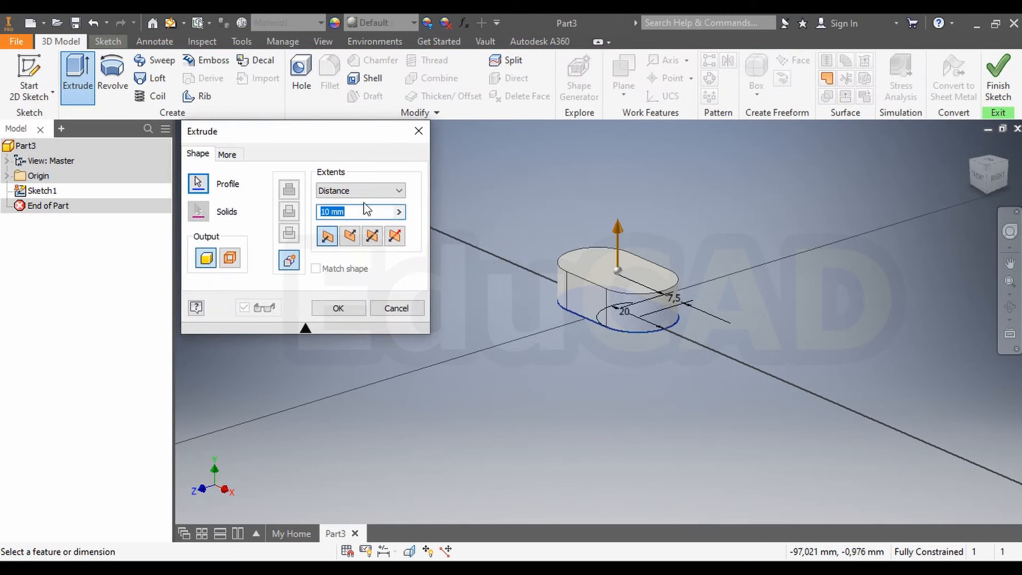
type("50")
key("Return")
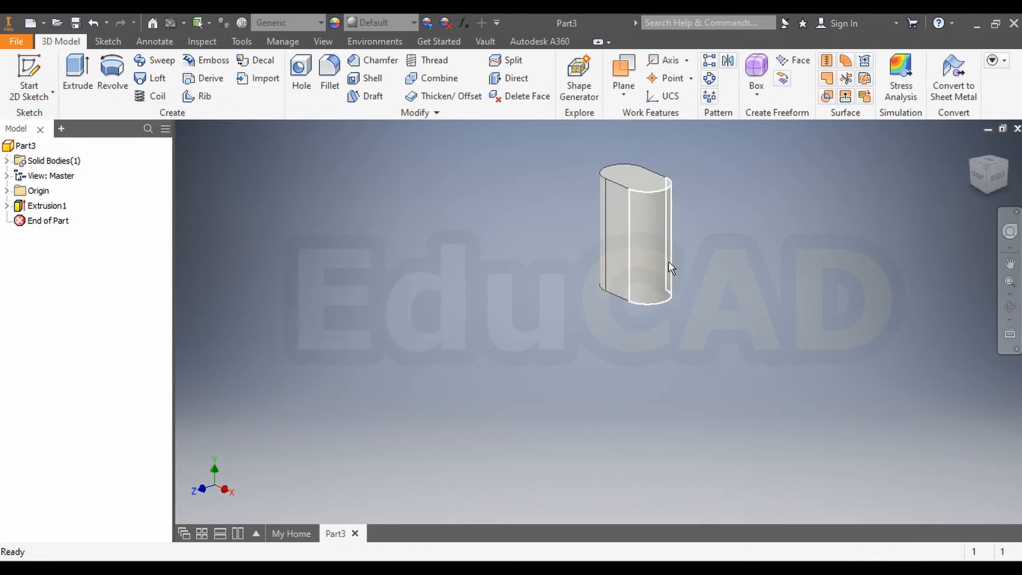
- Start a new sketch on the bottom face of the slot-shaped body
left_click(981, 184)
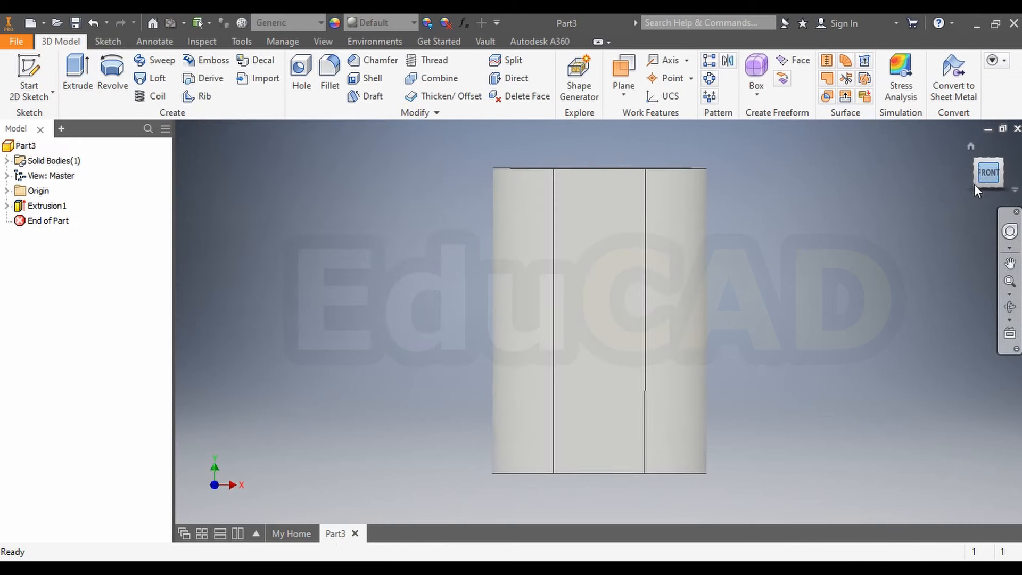
right_click(585, 419)
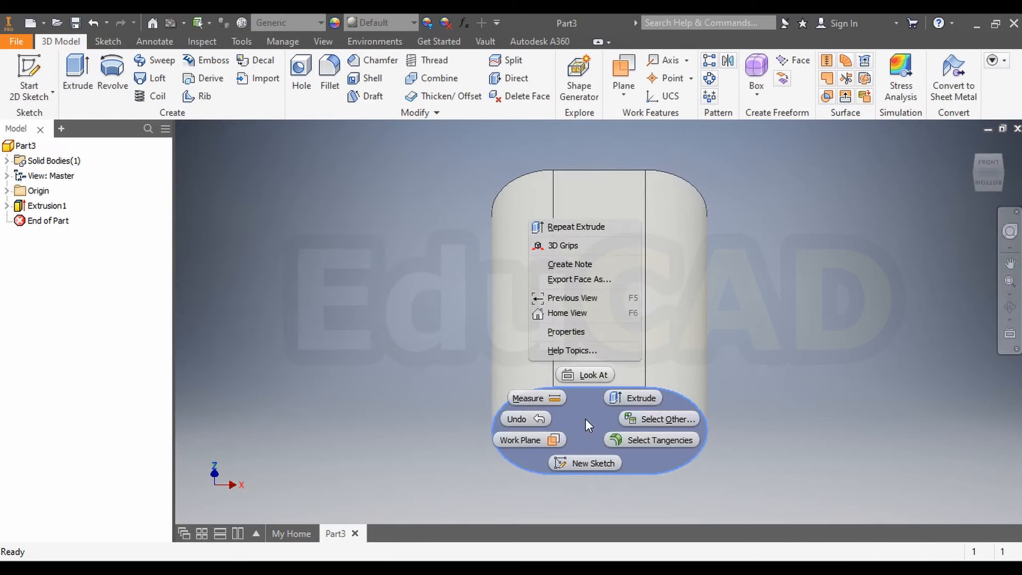
left_click(576, 457)
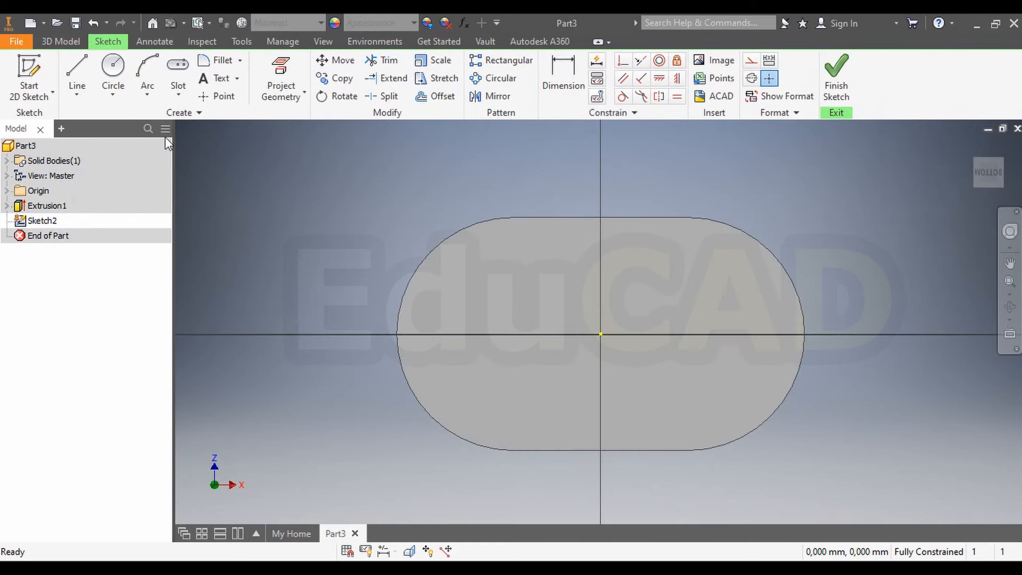
- Draw two 15 mm diameter circles on the horizontal axis of the bottom face, one near each rounded end
left_click(113, 68)
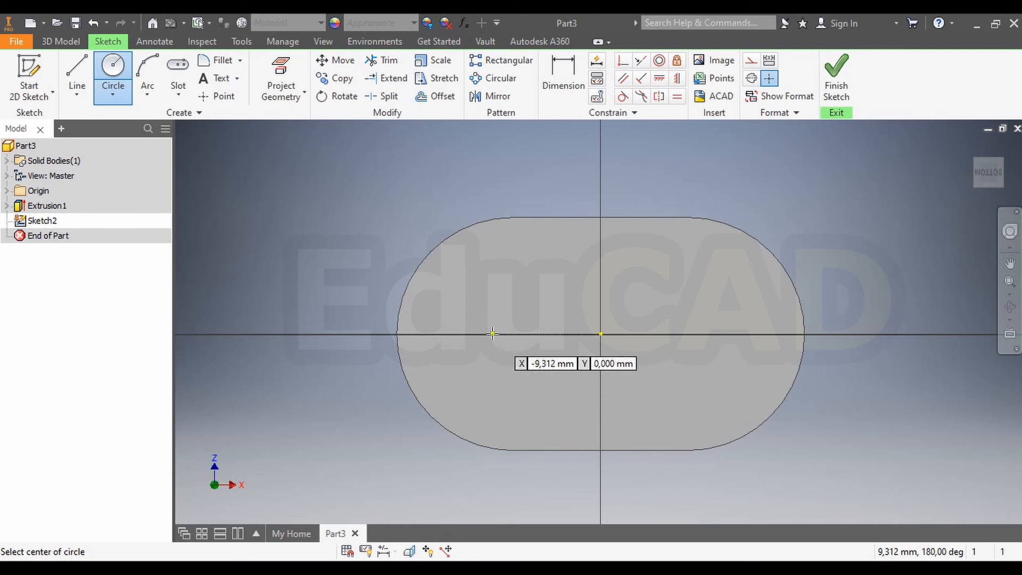
left_click(493, 333)
type("1")
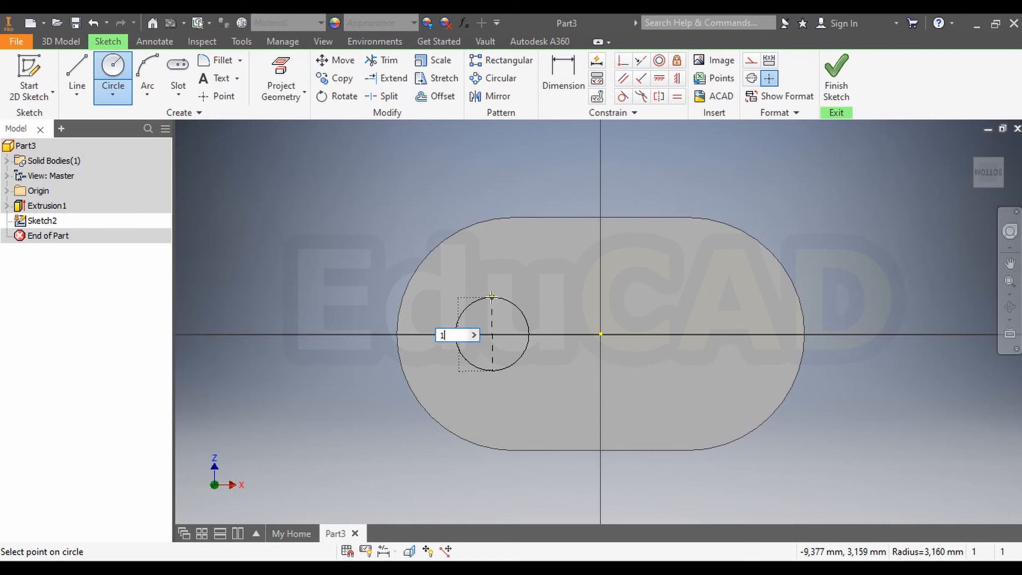
type("5")
key("Return")
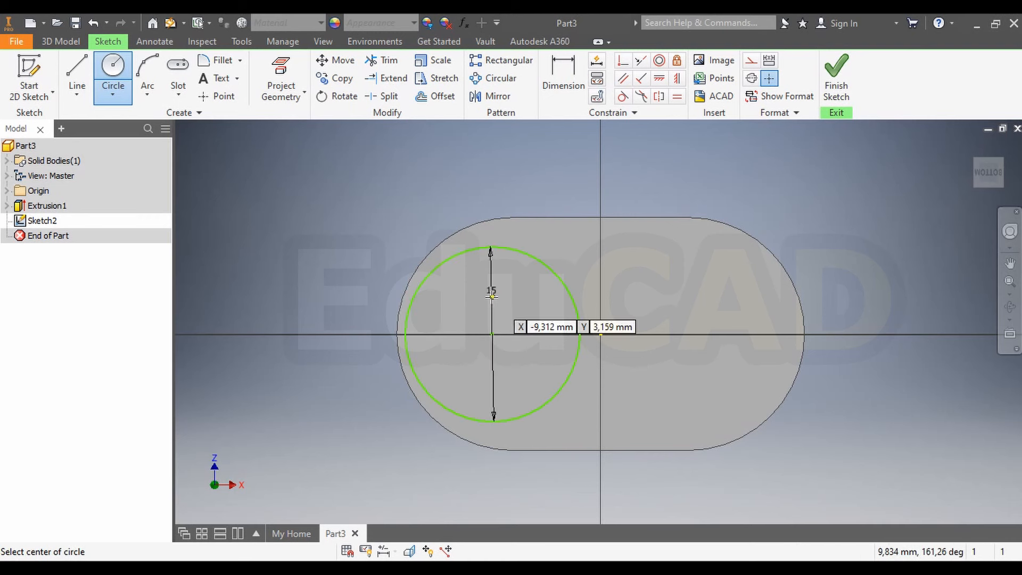
left_click(733, 335)
type("1")
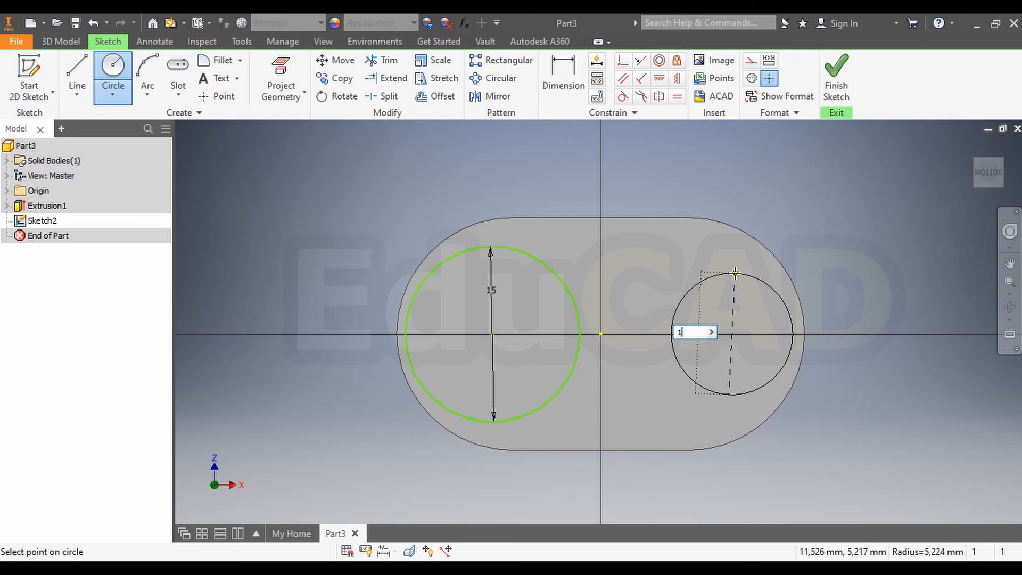
type("5")
key("Return")
right_click(834, 212)
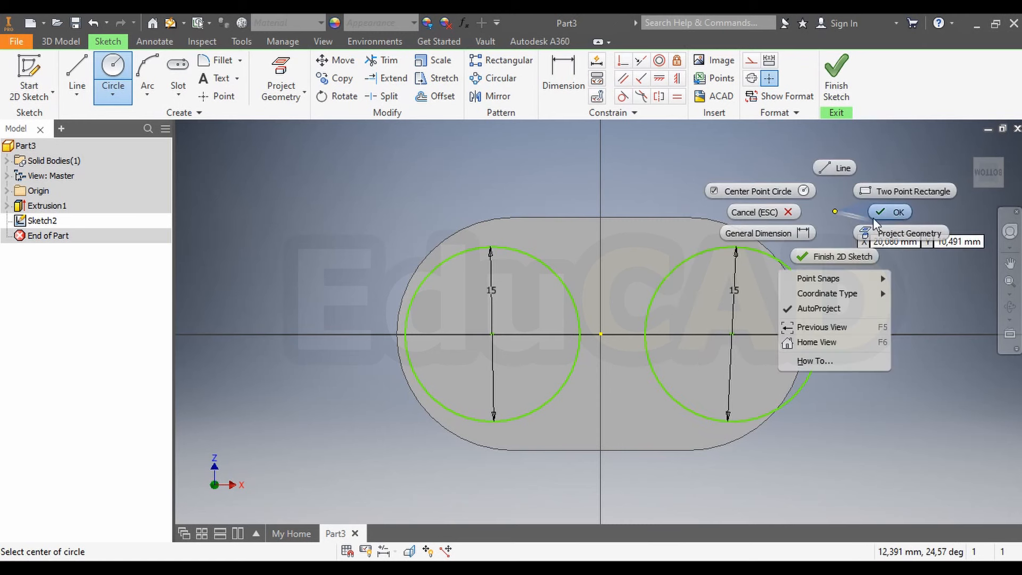
left_click(873, 216)
- Make each circle tangent to the rounded end of the body nearest to it
left_click(420, 268)
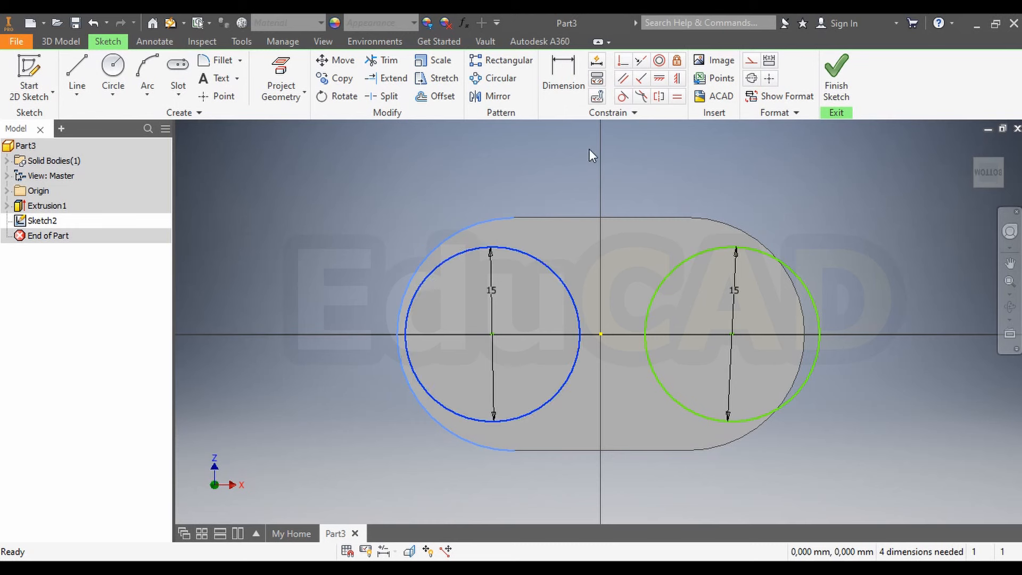
left_click(622, 95)
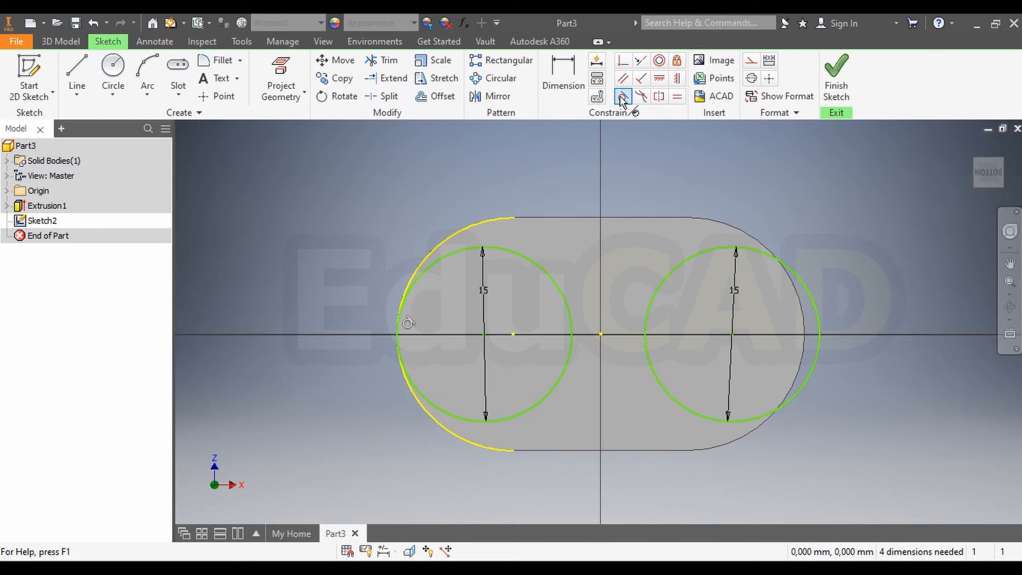
left_click(800, 281)
left_click(796, 288)
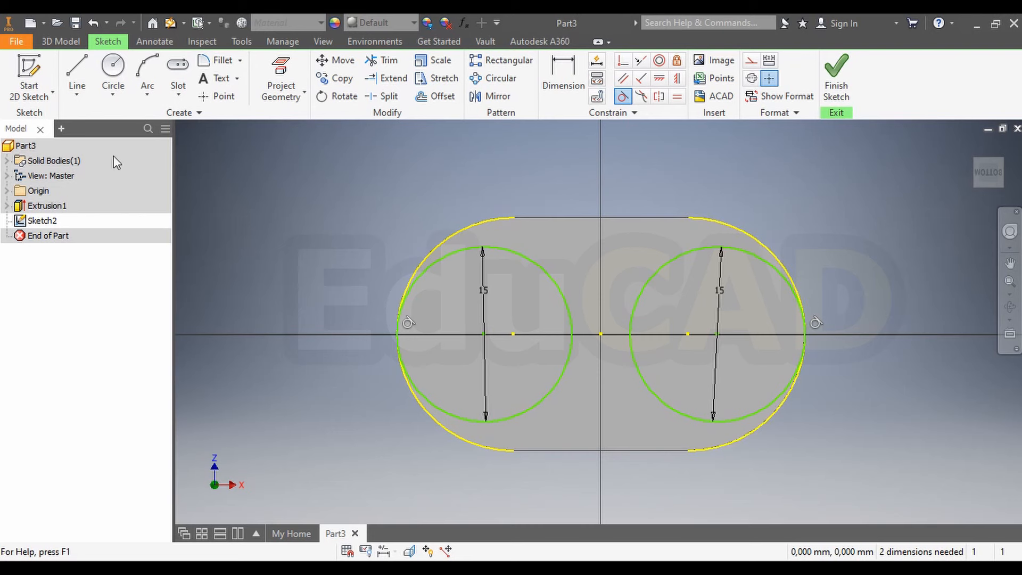
- Extrude both circles 10 mm outward from the bottom face, joined to the body
left_click(44, 42)
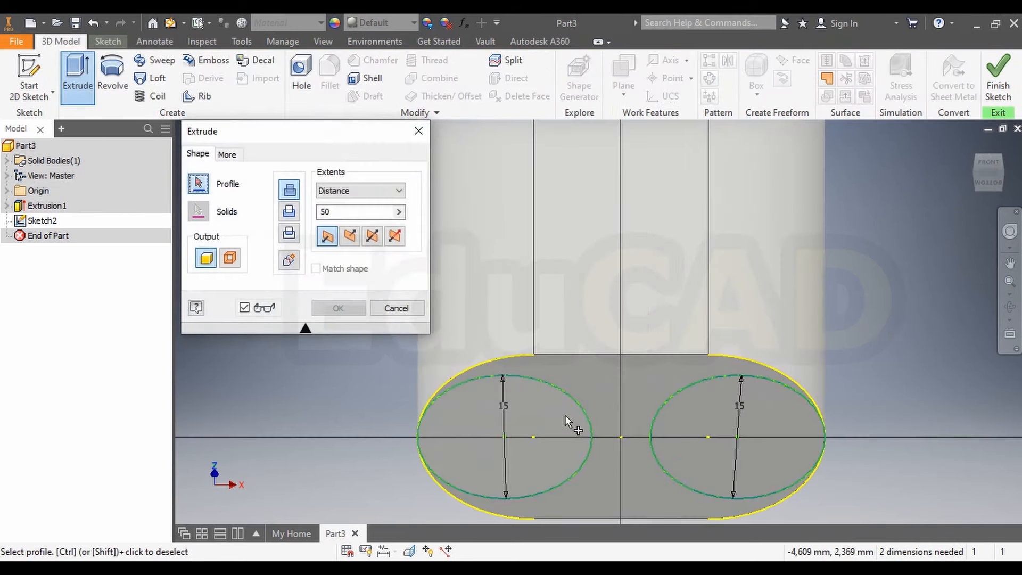
left_click(566, 413)
left_click(765, 411)
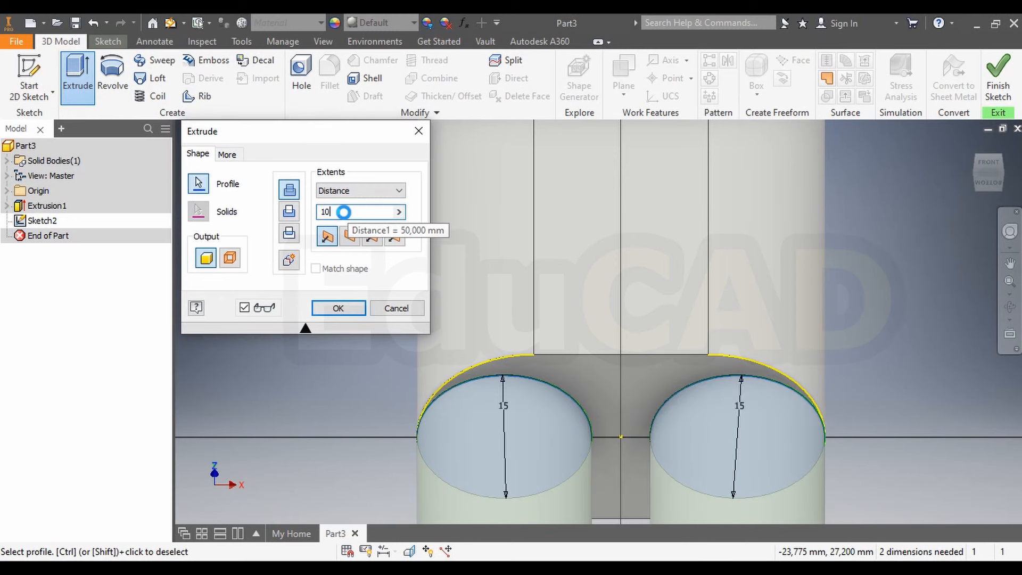
key("Return")
- Fillet the two circular edges where the cylinders meet the bottom face with a 2 mm radius
scroll(708, 383, "down", 3)
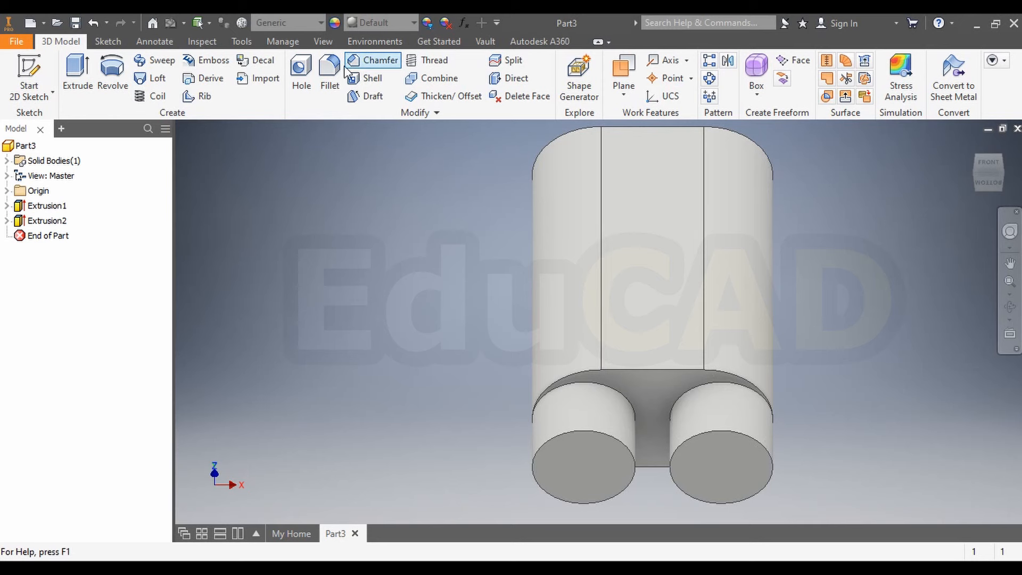
left_click(330, 75)
scroll(636, 400, "up", 3)
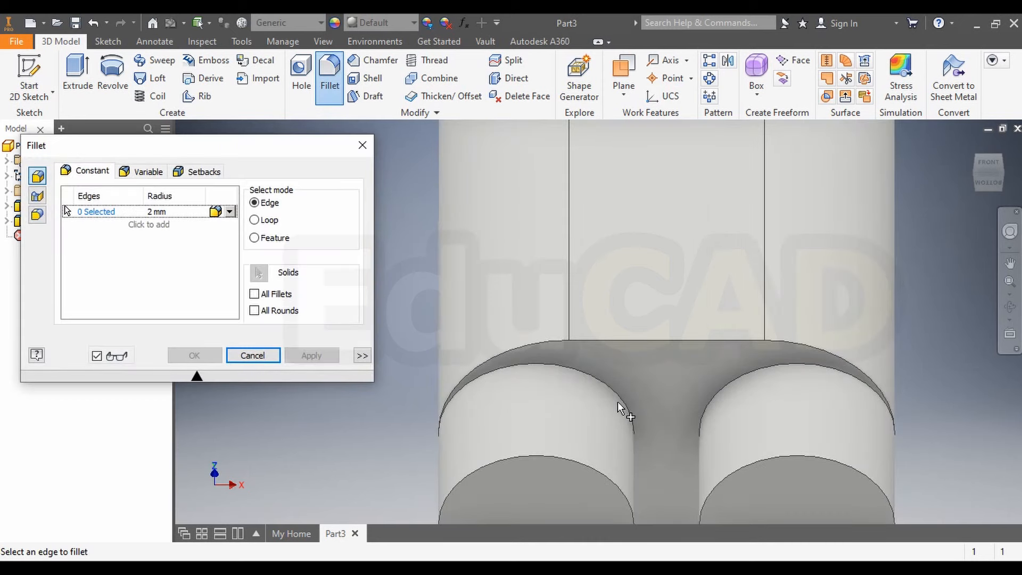
left_click(622, 403)
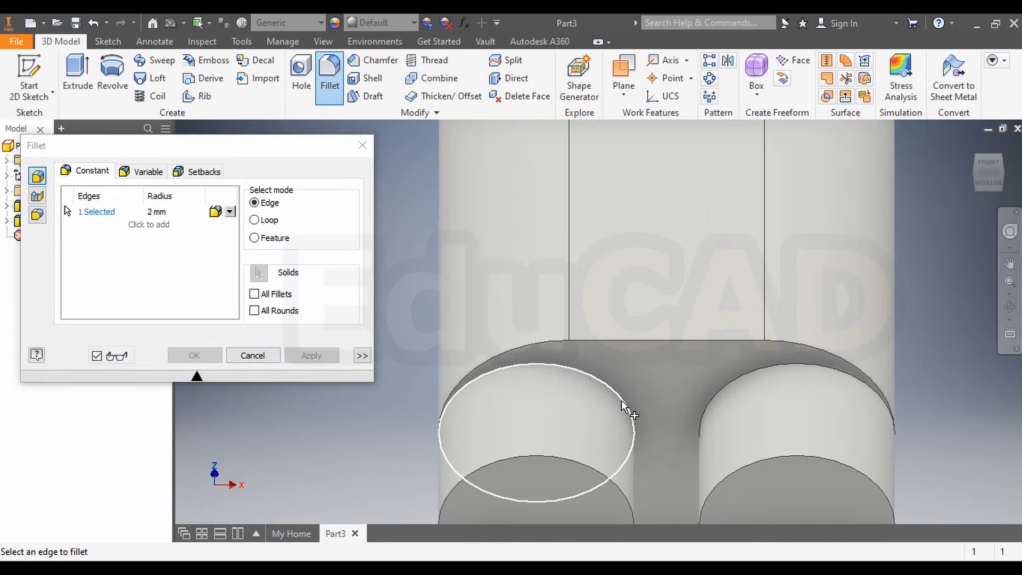
left_click(755, 378)
scroll(755, 378, "down", 5)
middle_click_drag(755, 378, 702, 383)
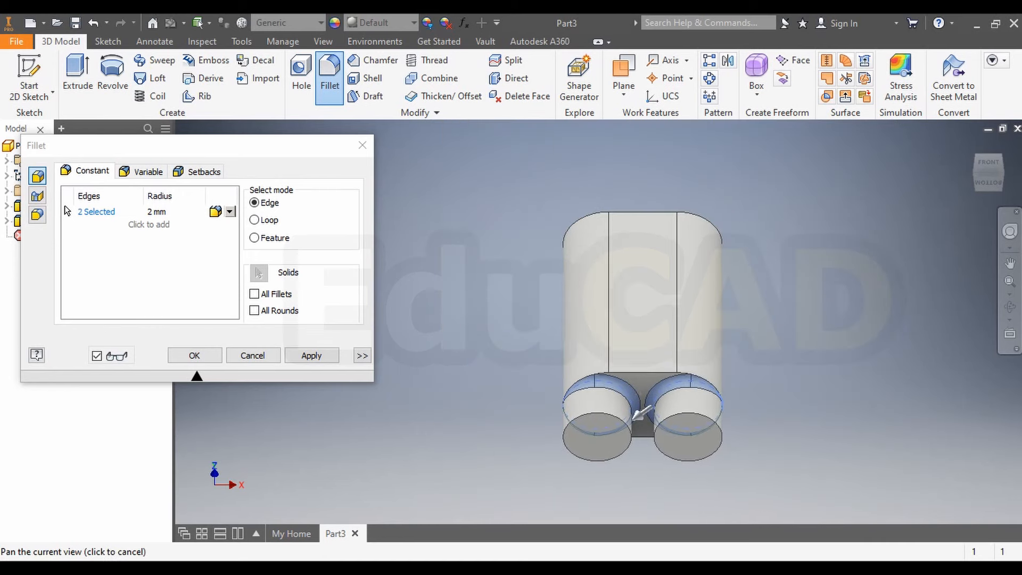
middle_click_drag(640, 415, 641, 415)
left_click(312, 356)
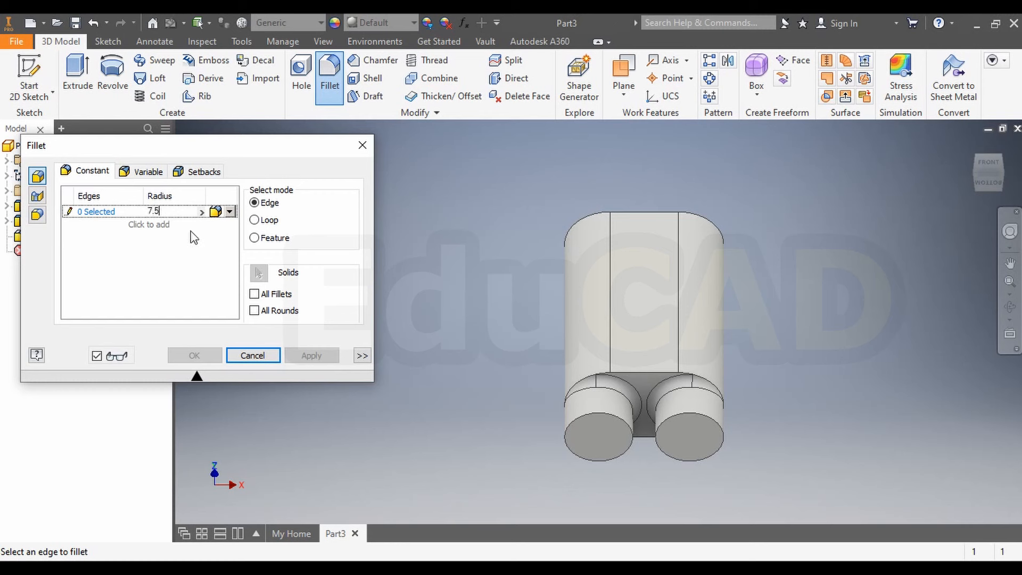
- Fillet the outer perimeter edges of the body's bottom face, front and back, with a 5 mm radius
left_click(639, 372)
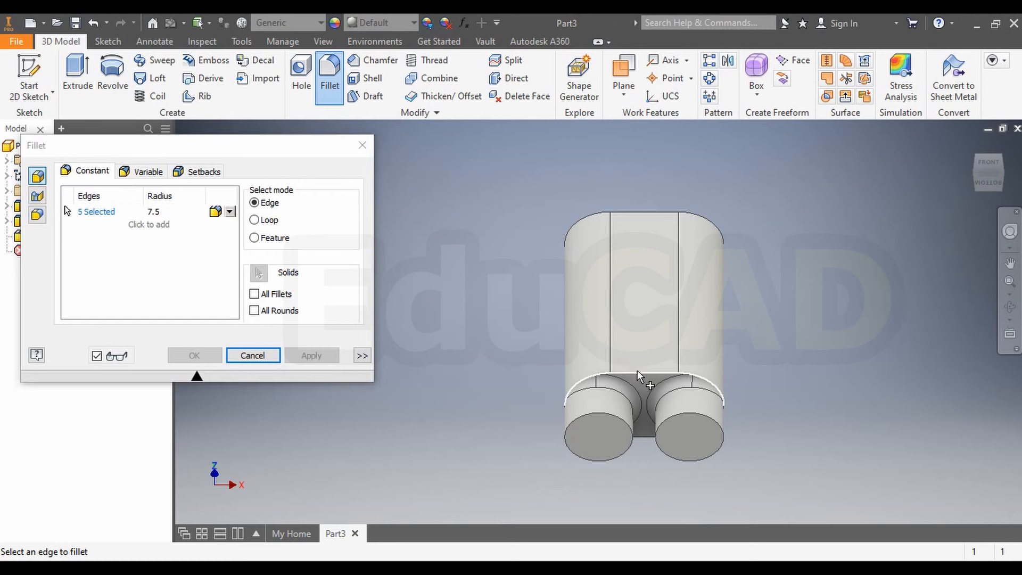
left_click(153, 212)
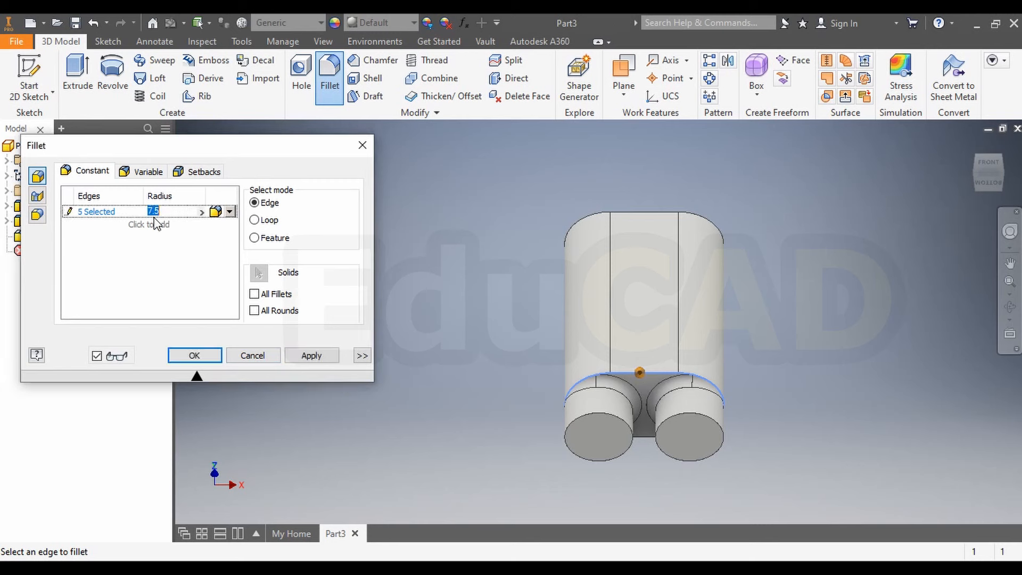
left_click(644, 436)
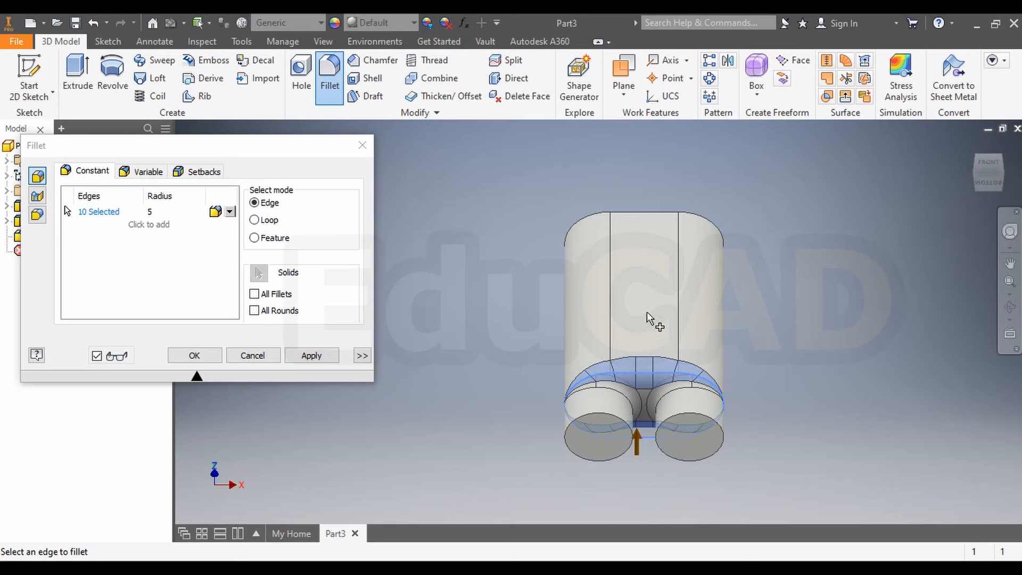
left_click(313, 358)
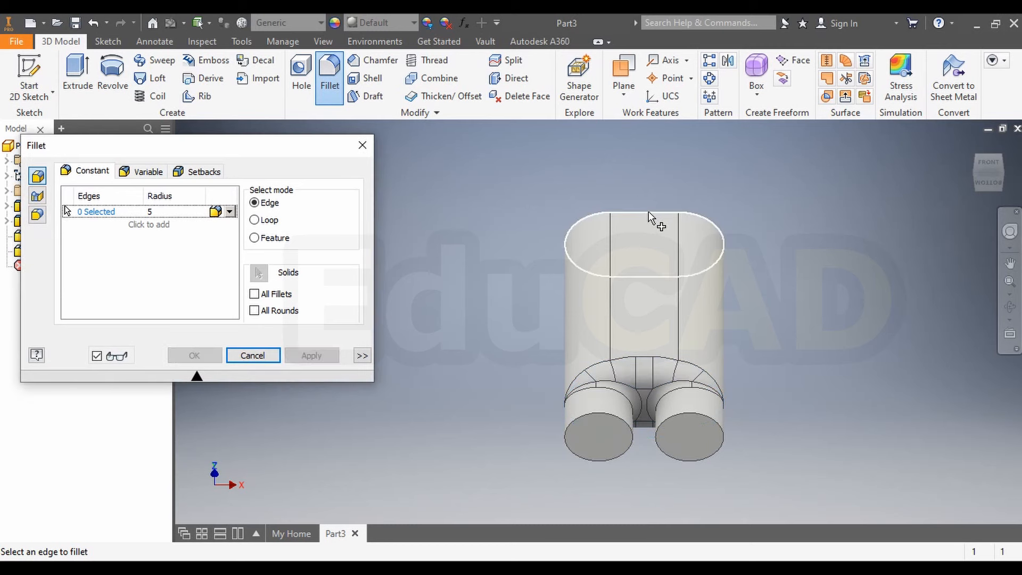
- Fillet the perimeter edge of the body's top face with a 10 mm radius and finish the Fillet command
left_click(648, 212)
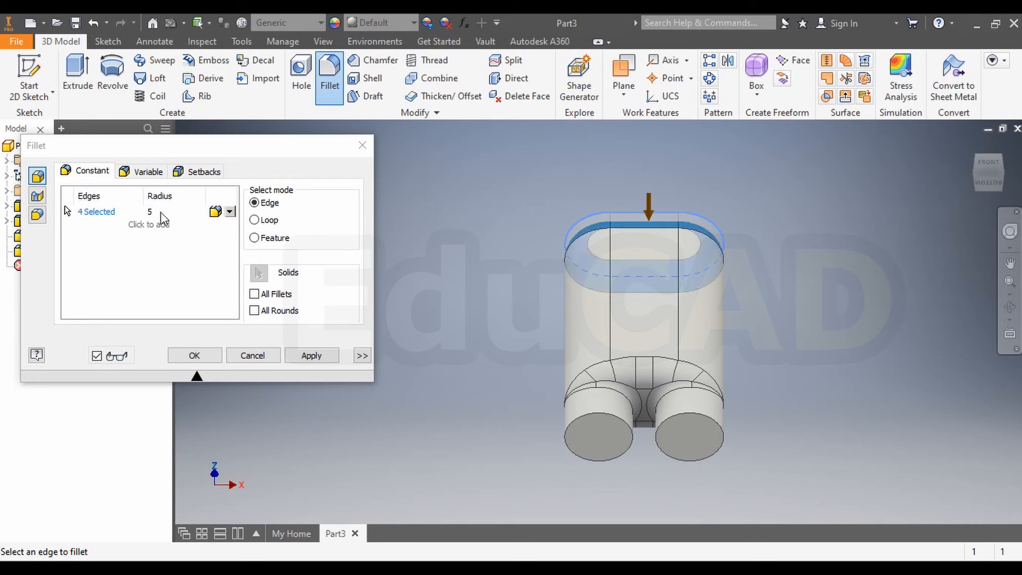
left_click(162, 213)
type("10")
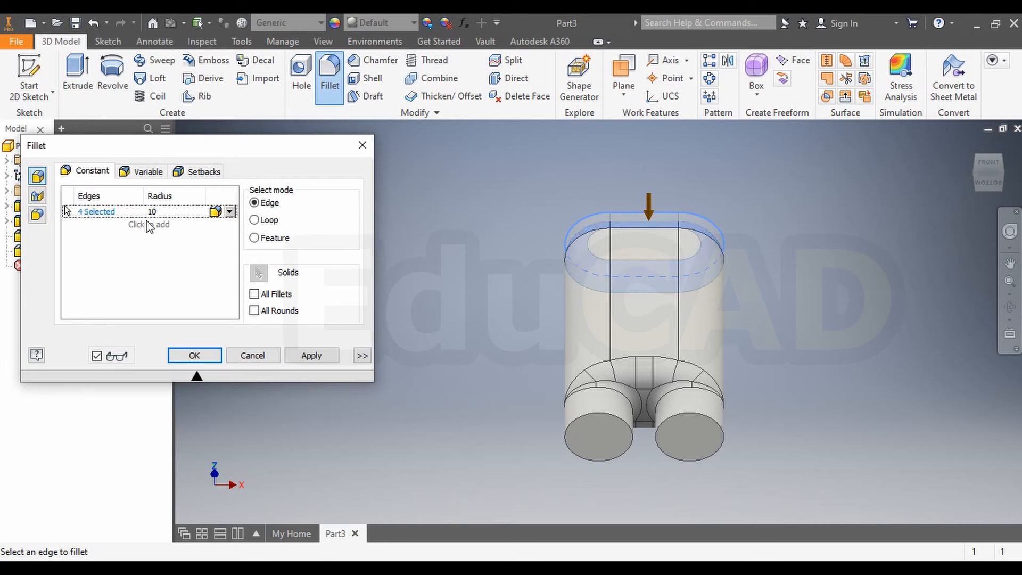
left_click(318, 360)
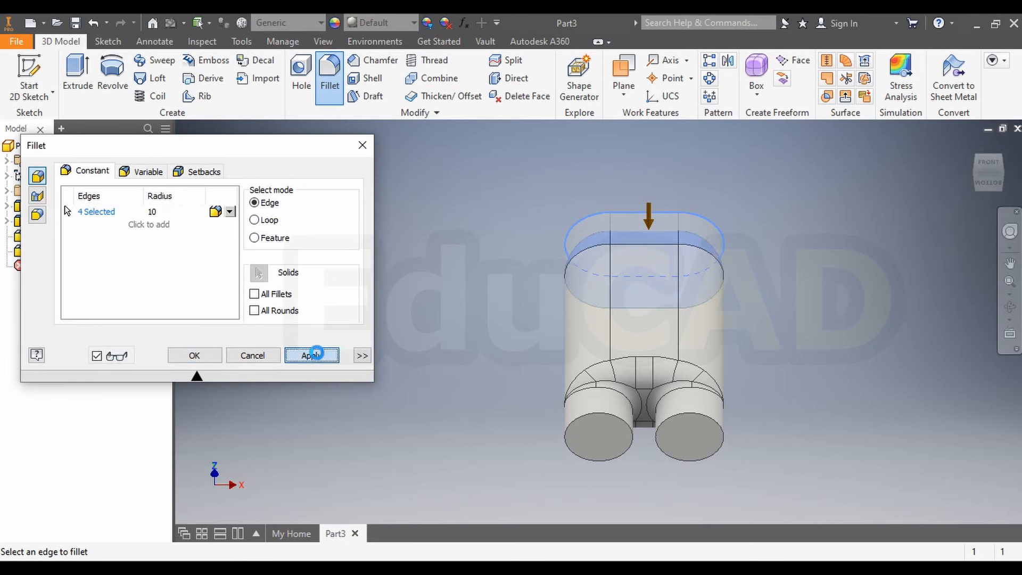
left_click(252, 356)
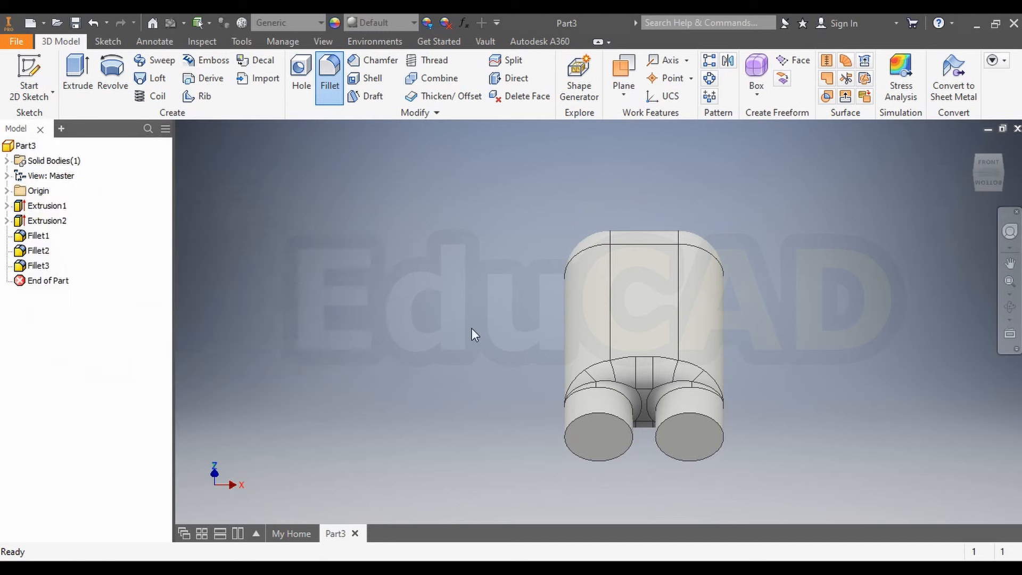
- Start a new sketch on the flat front face of the body
left_click(989, 163)
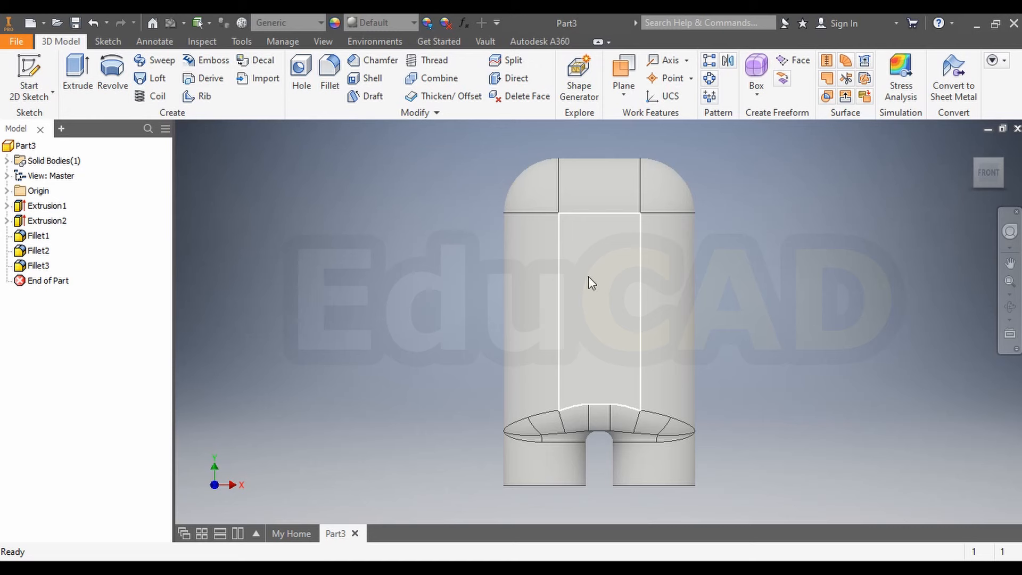
right_click(590, 275)
left_click(597, 321)
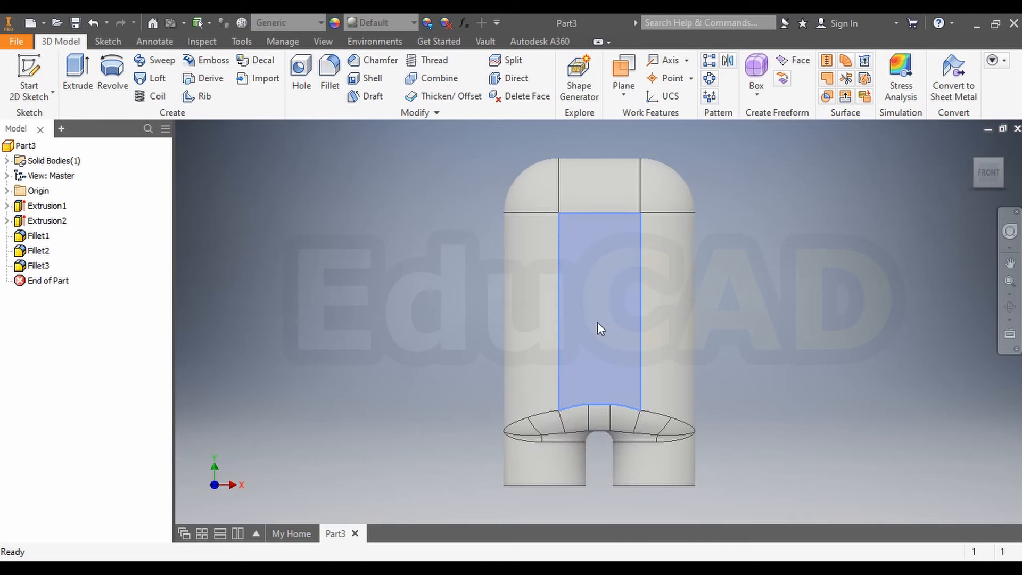
scroll(712, 243, "down", 4)
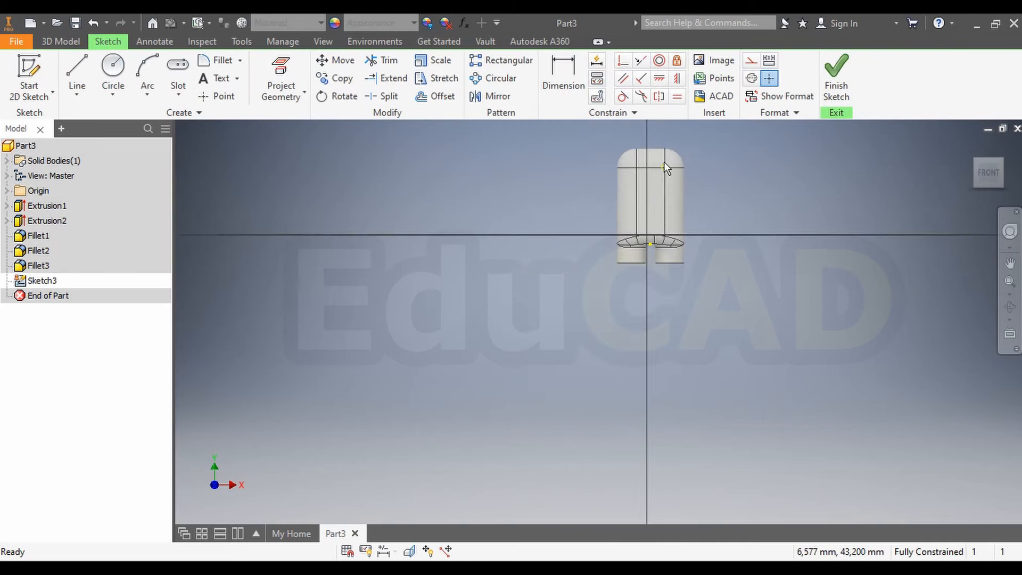
scroll(663, 162, "up", 5)
scroll(660, 165, "down", 2)
scroll(661, 154, "up", 1)
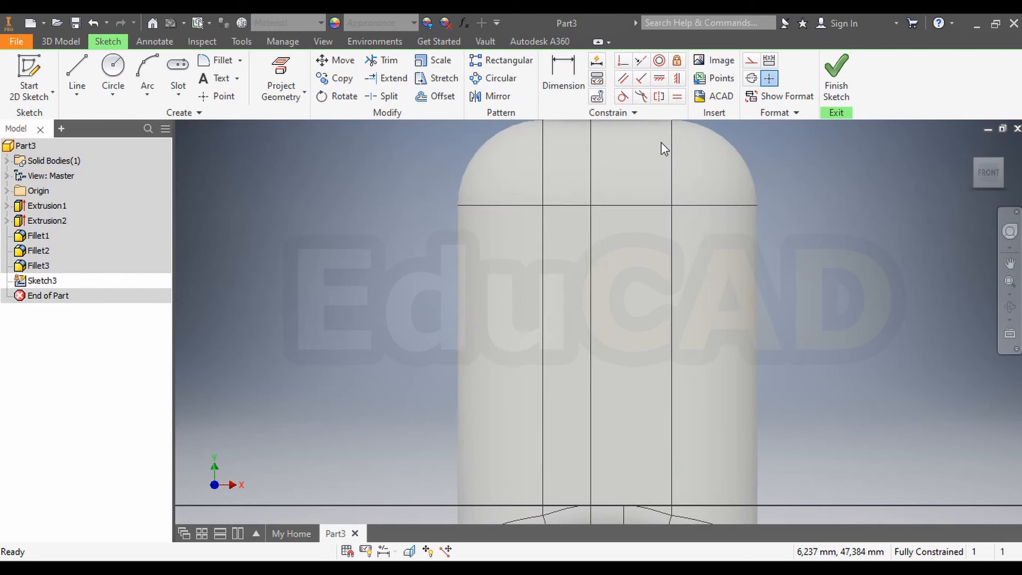
scroll(661, 144, "down", 2)
- Draw a horizontal centre-point slot on the upper front face, 7.5 mm from centre to arc centre and 15 mm wide, centred above the midpoint between the feet
left_click(178, 67)
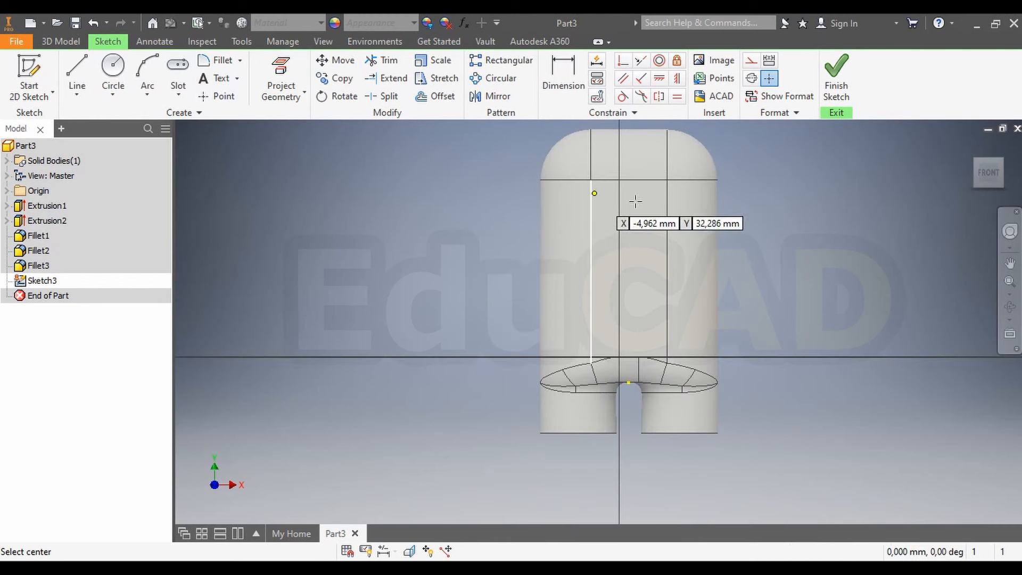
left_click(628, 204)
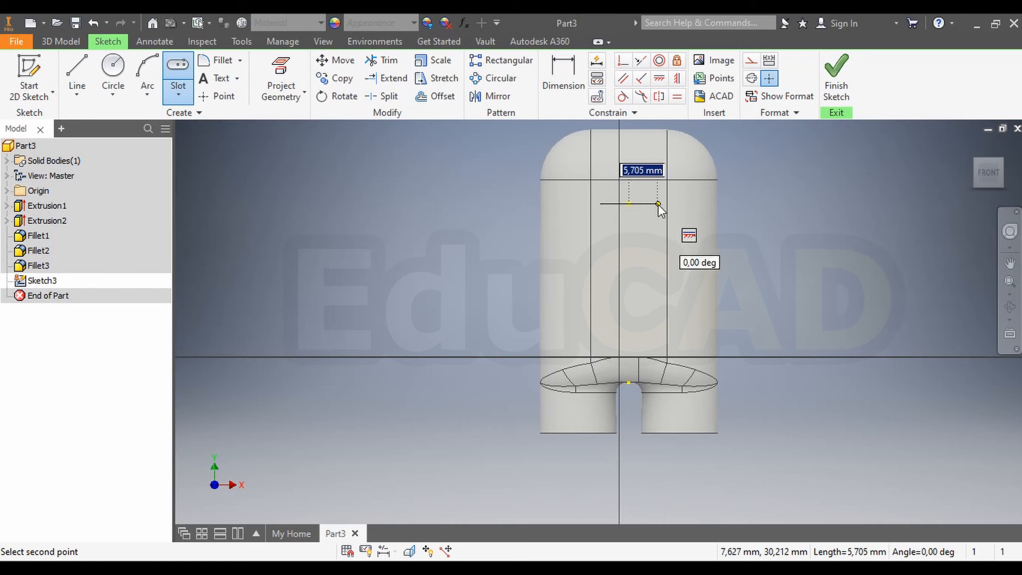
type("7.5")
key("Return")
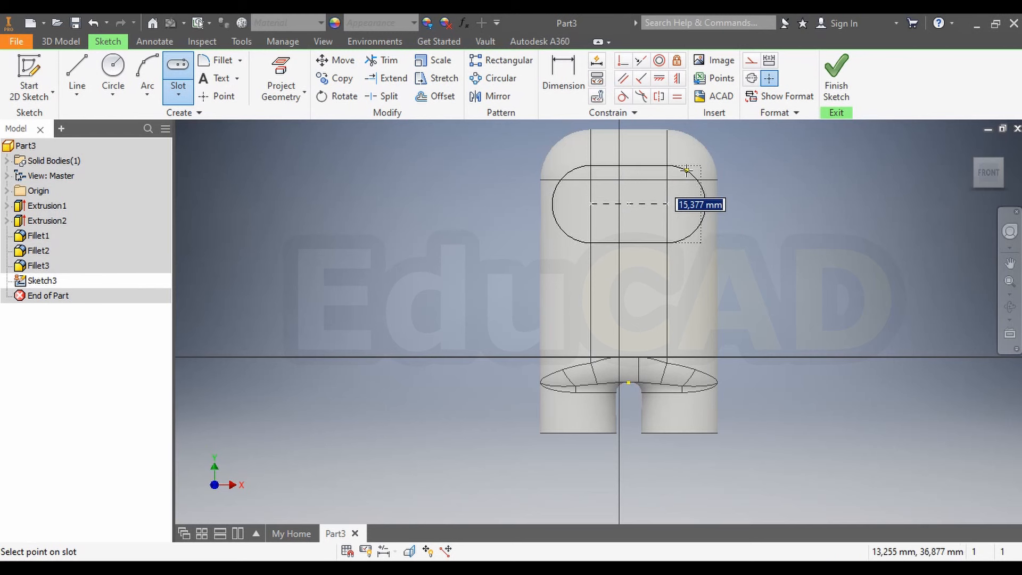
type("15")
key("Return")
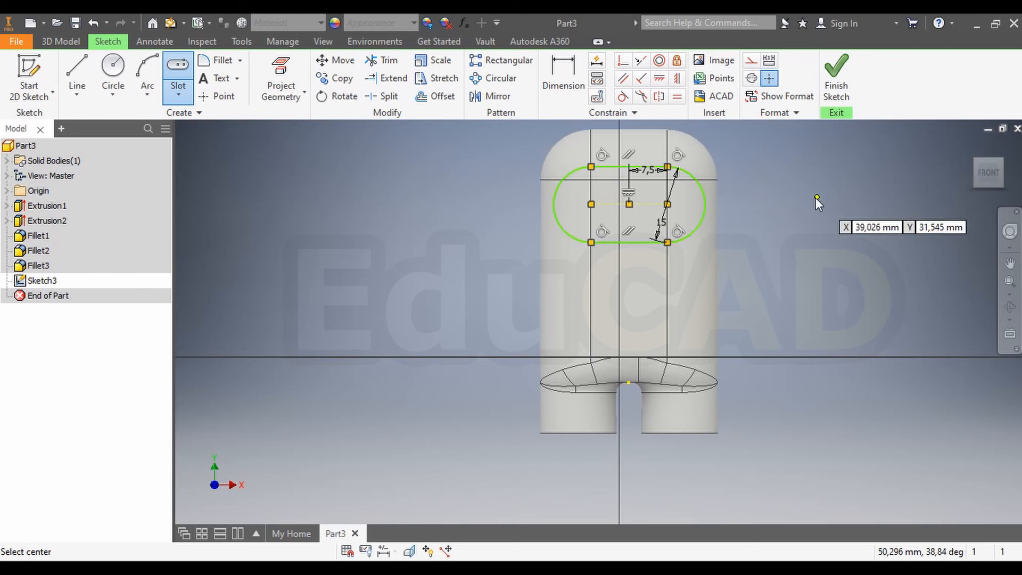
right_click(817, 197)
left_click(853, 200)
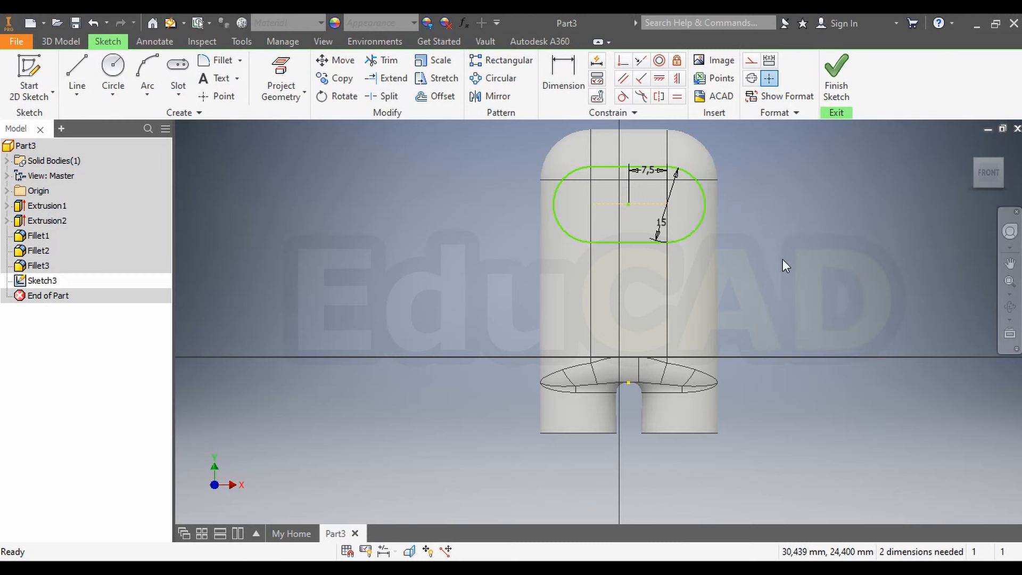
- Dimension the slot's centreline 35 mm above the projected centre point at the body's base
key("d")
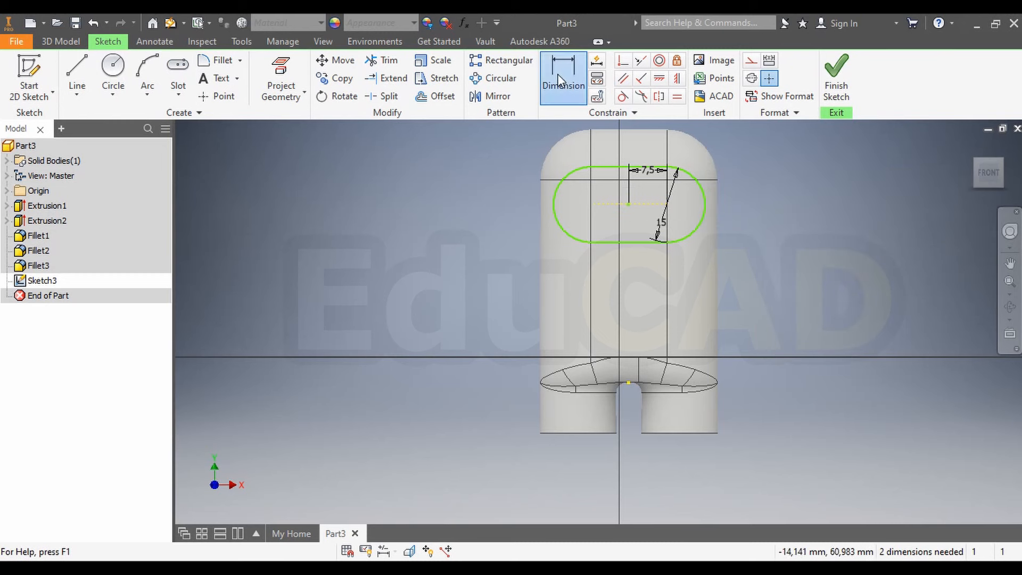
left_click(647, 205)
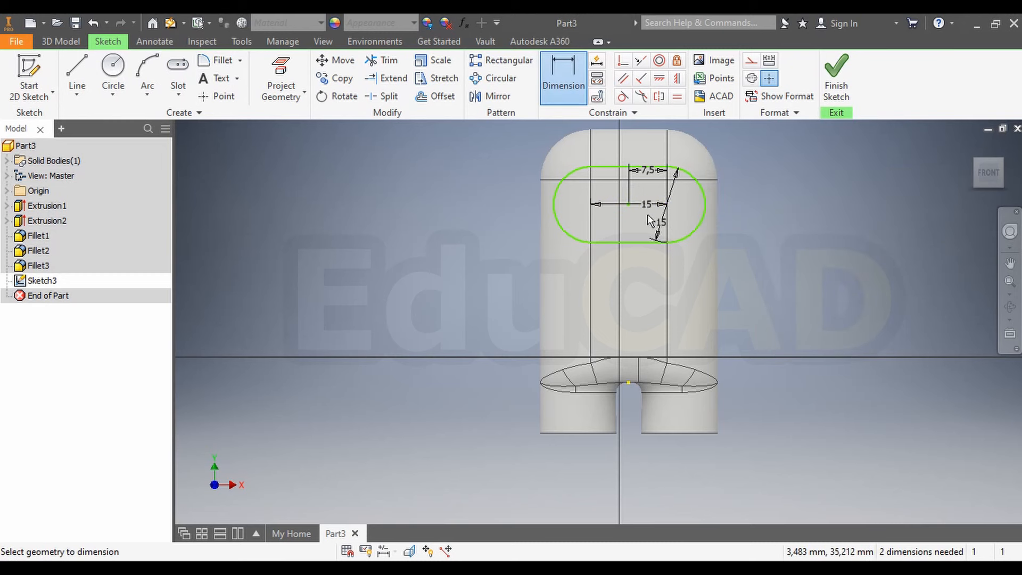
left_click(629, 382)
left_click(420, 302)
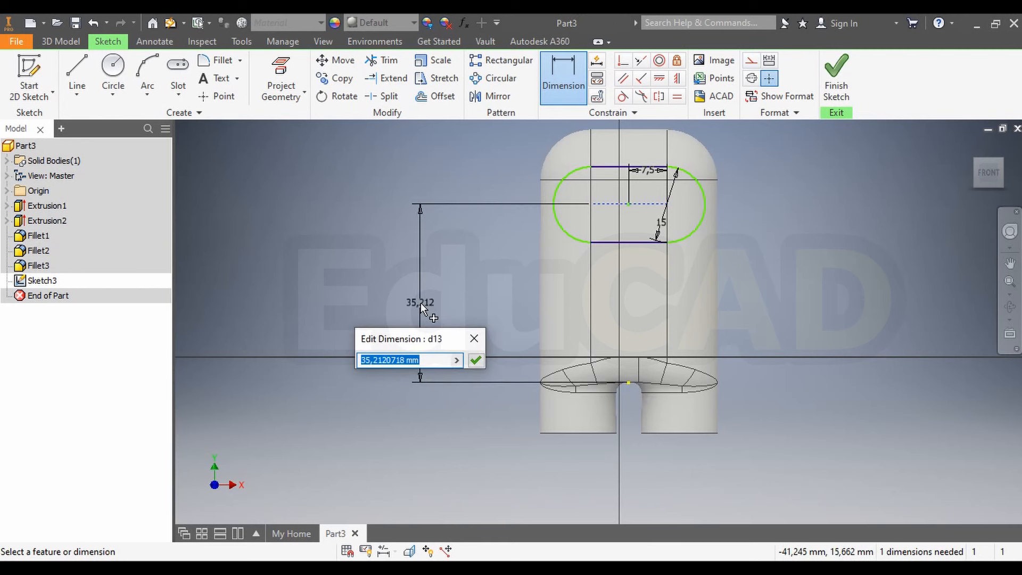
type("35")
key("Return")
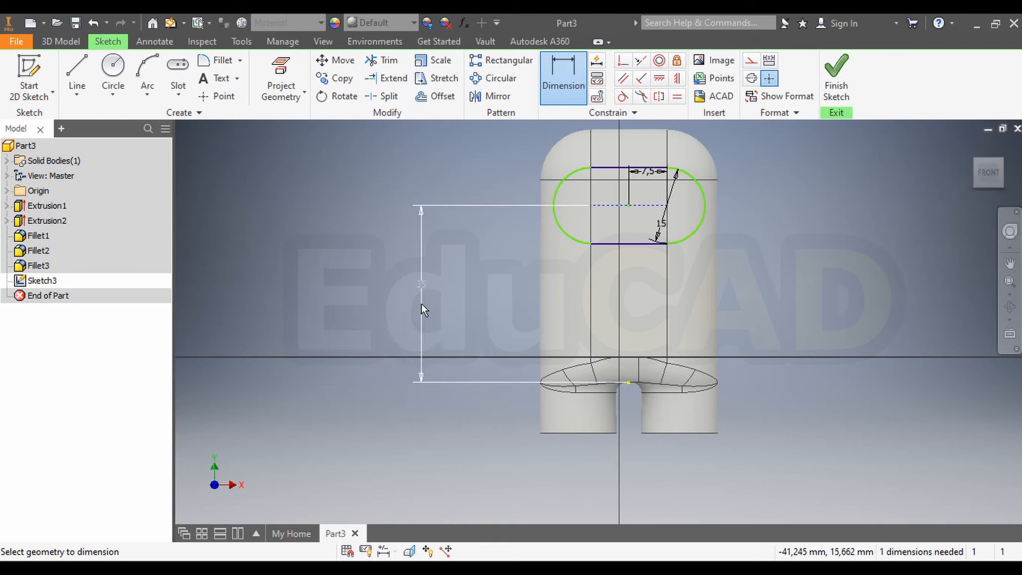
- Extrude the slot profile as a cut inward from the front face into the body
left_click(61, 41)
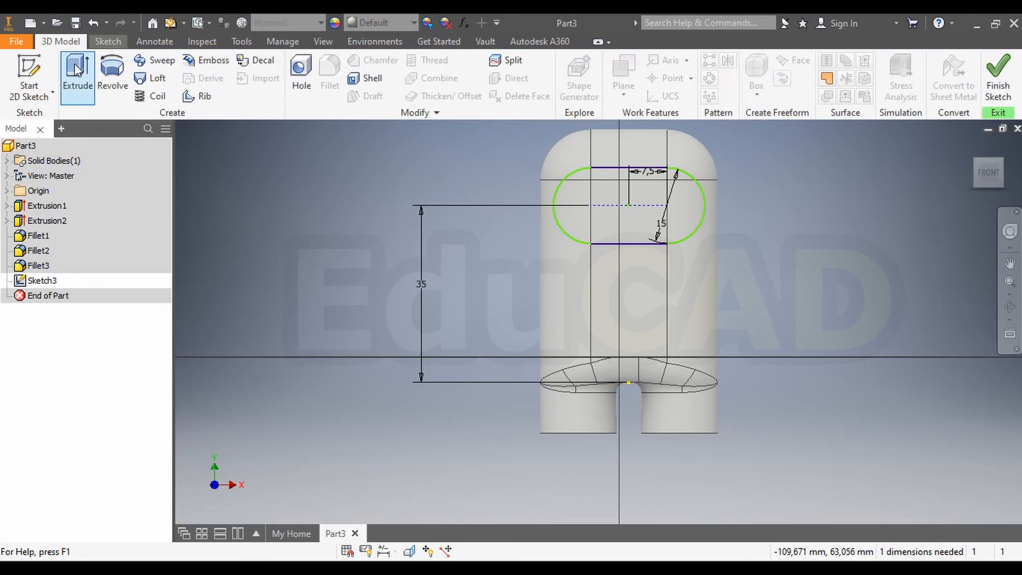
left_click(77, 74)
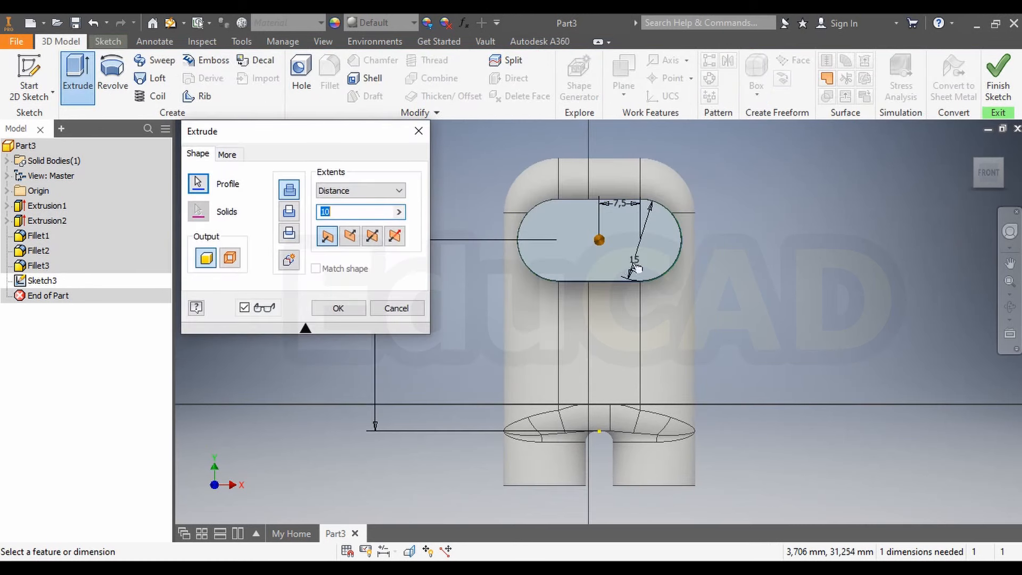
left_click(289, 212)
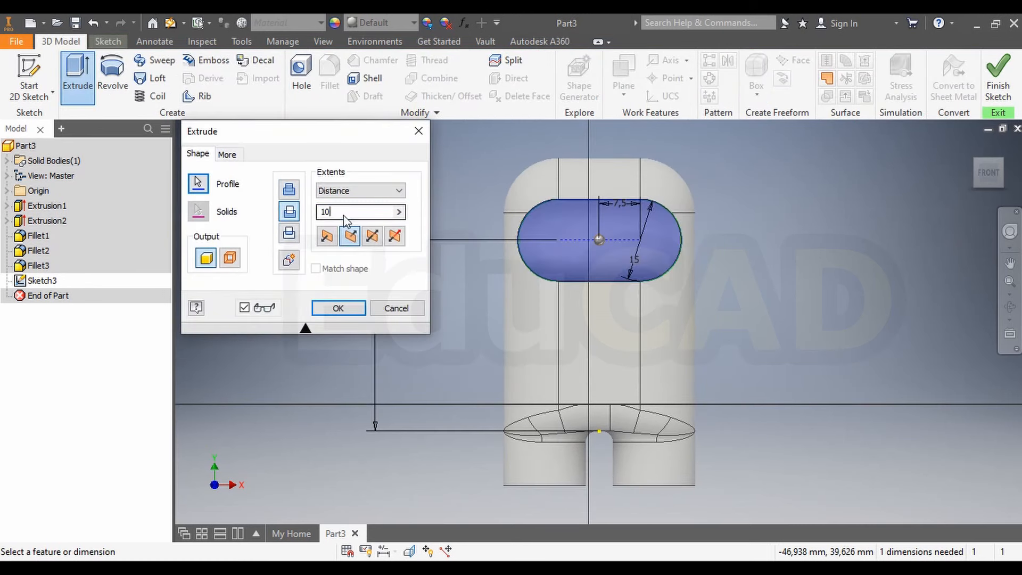
left_click_drag(986, 173, 958, 176)
left_click(334, 214)
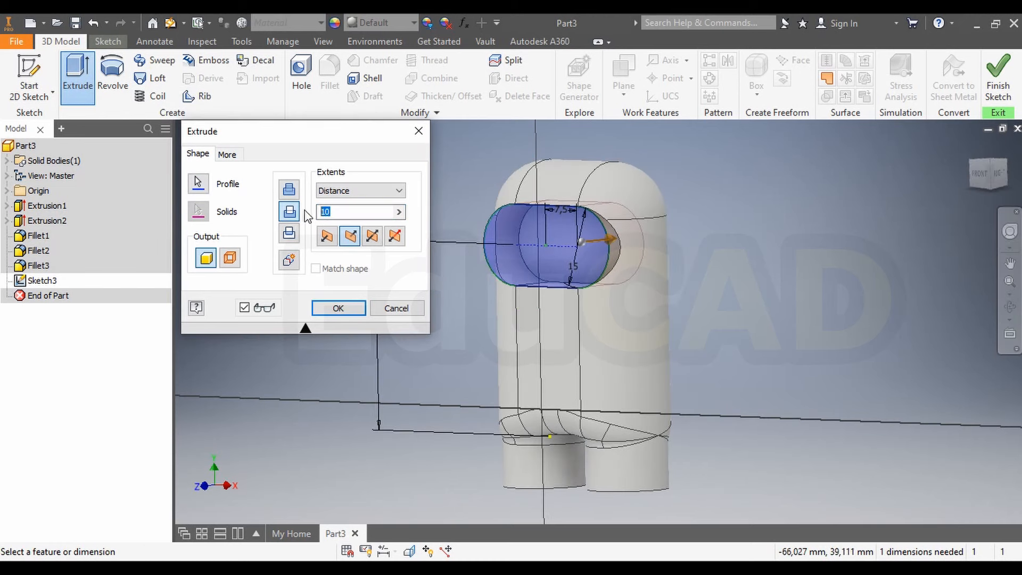
key("Return")
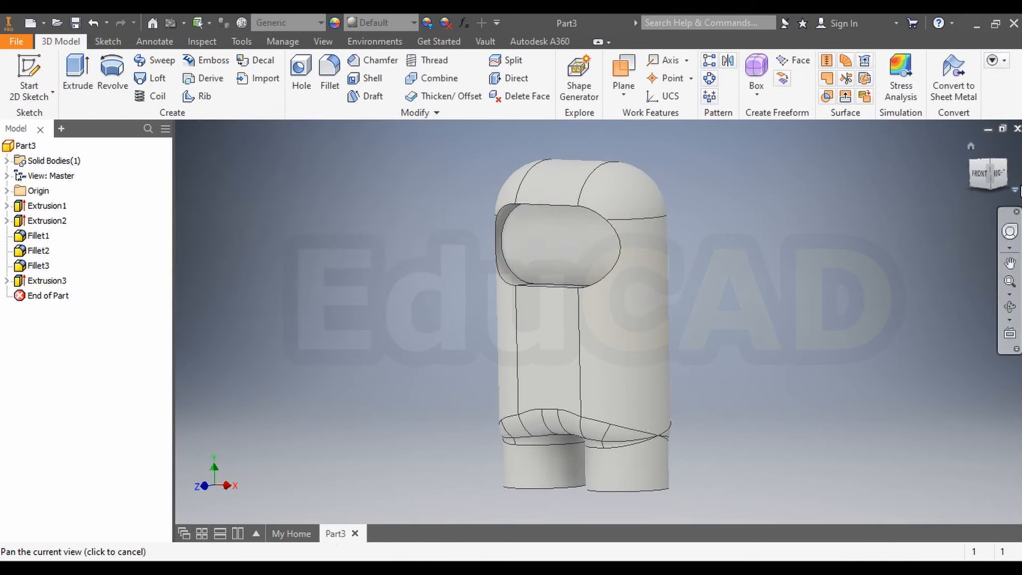
- Fillet the outer rim of the front slot recess and the bottom circular edges of both feet with a 0.5 mm radius
left_click_drag(982, 174, 953, 175)
mouse_move(565, 324)
middle_mouse_down("shift")
mouse_move(543, 322)
mouse_move(761, 320)
mouse_move(607, 322)
mouse_move(650, 322)
mouse_move(686, 303)
mouse_move(628, 322)
mouse_move(665, 320)
middle_mouse_up("shift")
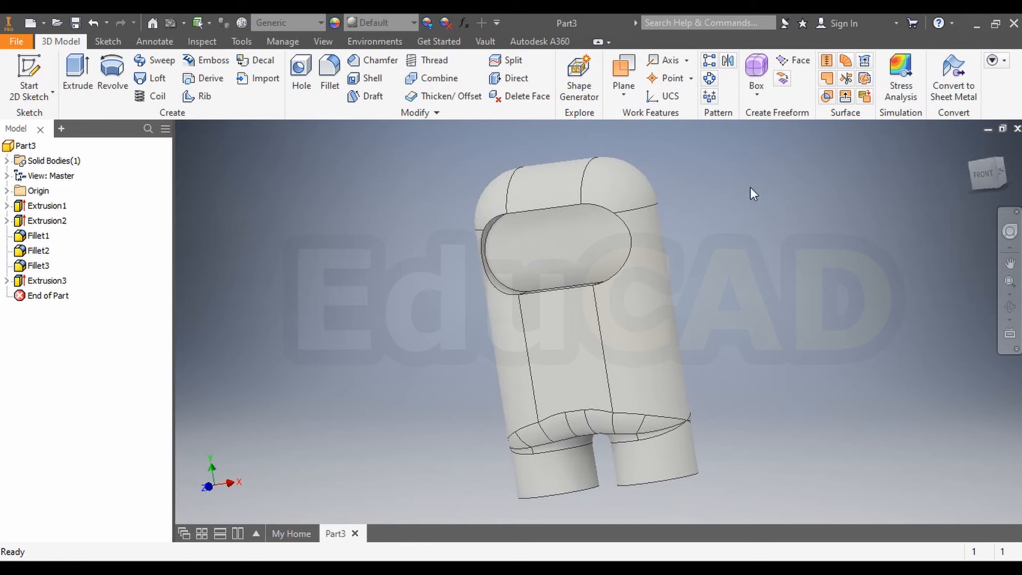
scroll(516, 245, "up", 5)
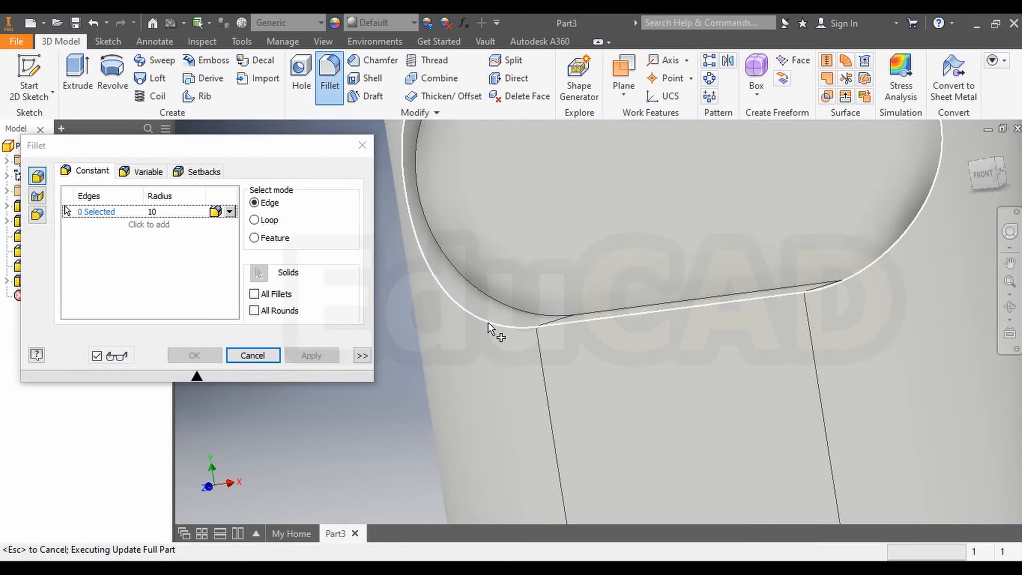
left_click(488, 324)
left_click(164, 212)
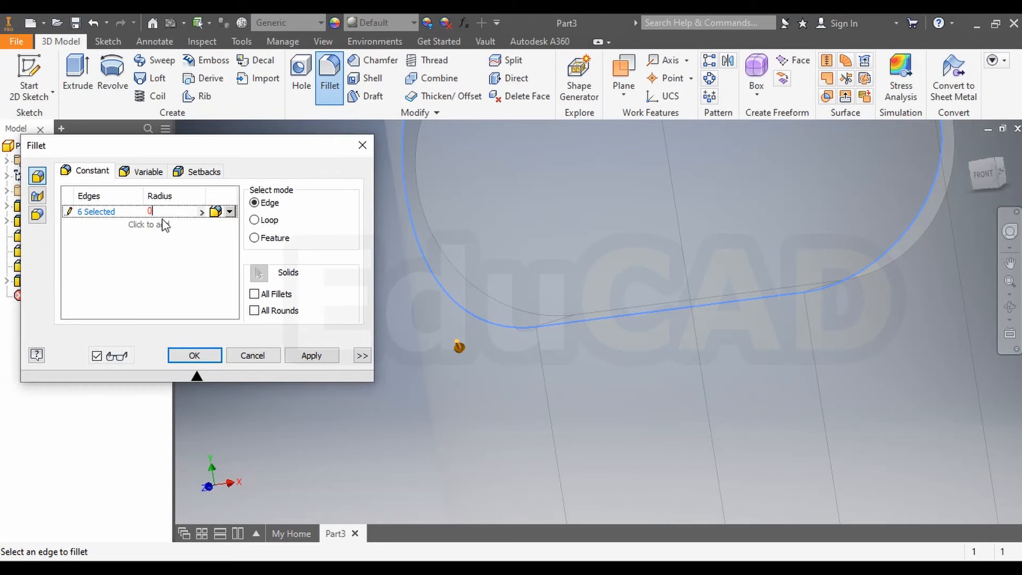
scroll(641, 321, "down", 5)
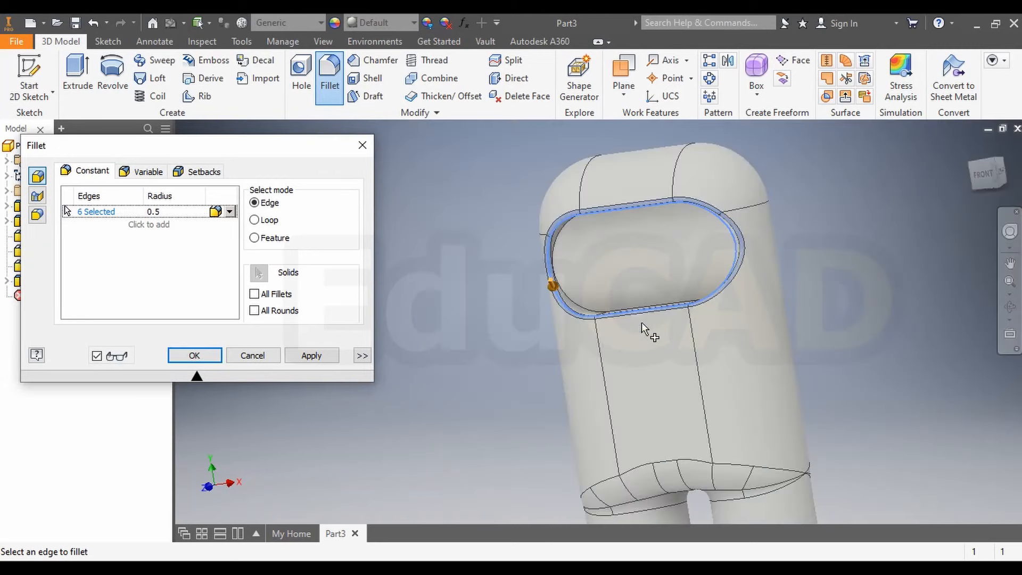
scroll(739, 467, "up", 4)
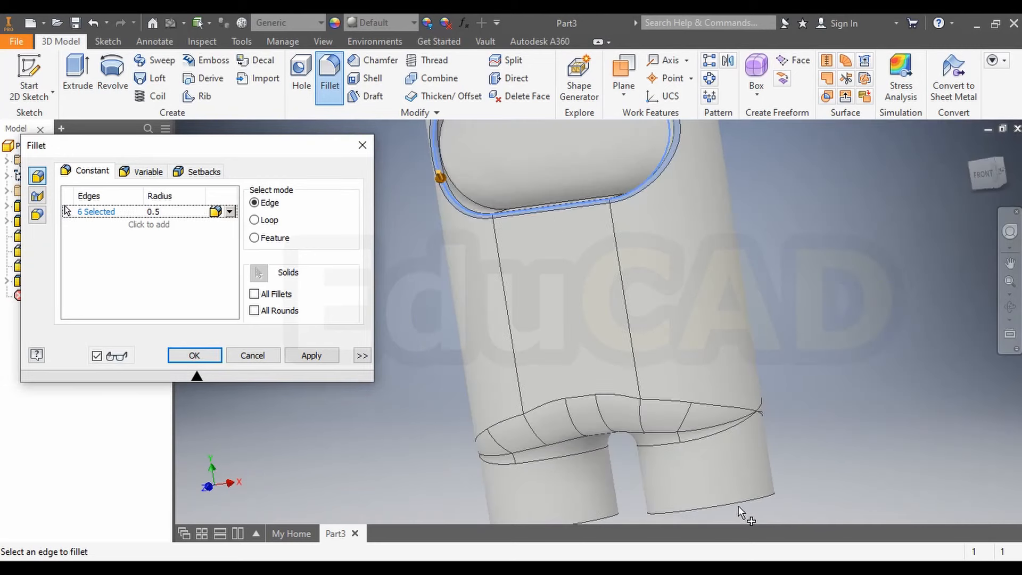
left_click(736, 504)
scroll(663, 499, "down", 2)
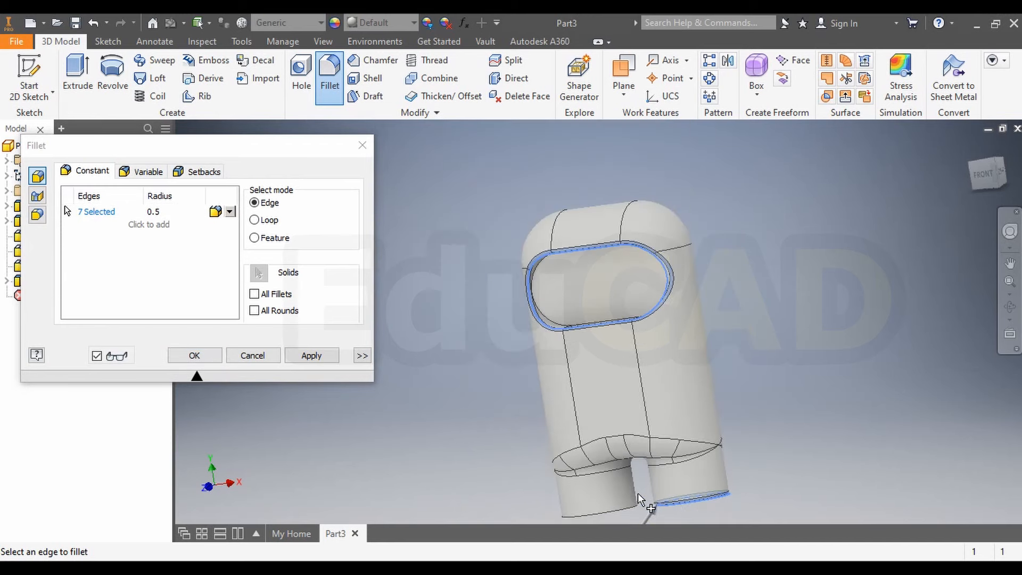
left_click(630, 511)
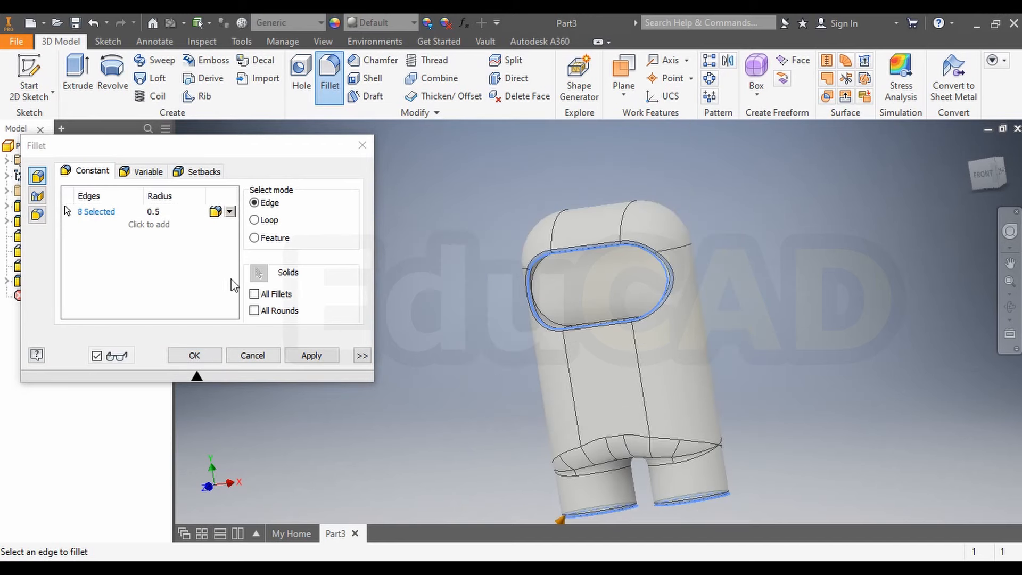
left_click(301, 357)
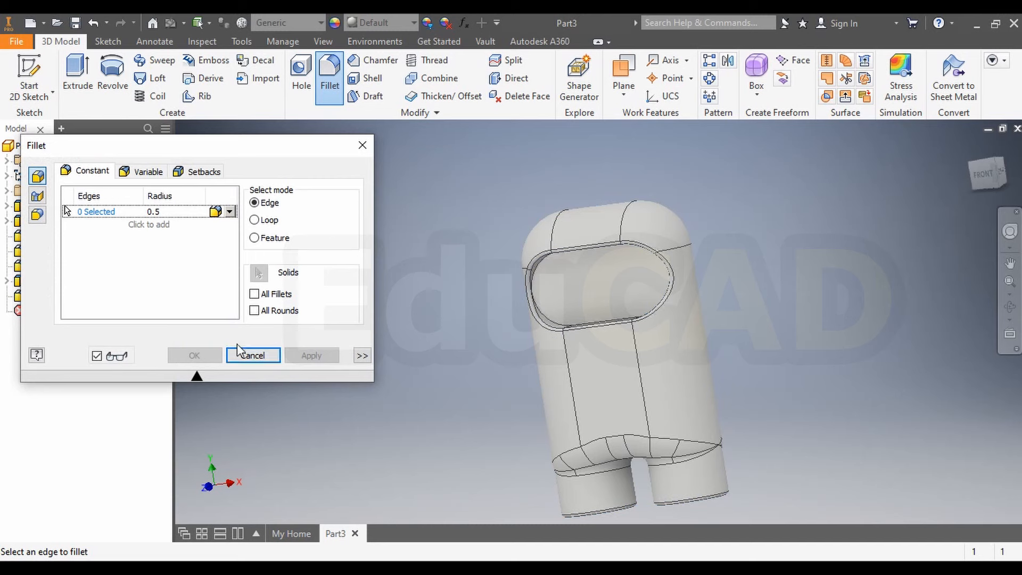
left_click(245, 357)
- Start a new 2D sketch on the flat central face at the back of the body
mouse_move(988, 175)
left_mouse_down()
mouse_move(942, 176)
mouse_move(912, 203)
left_mouse_up()
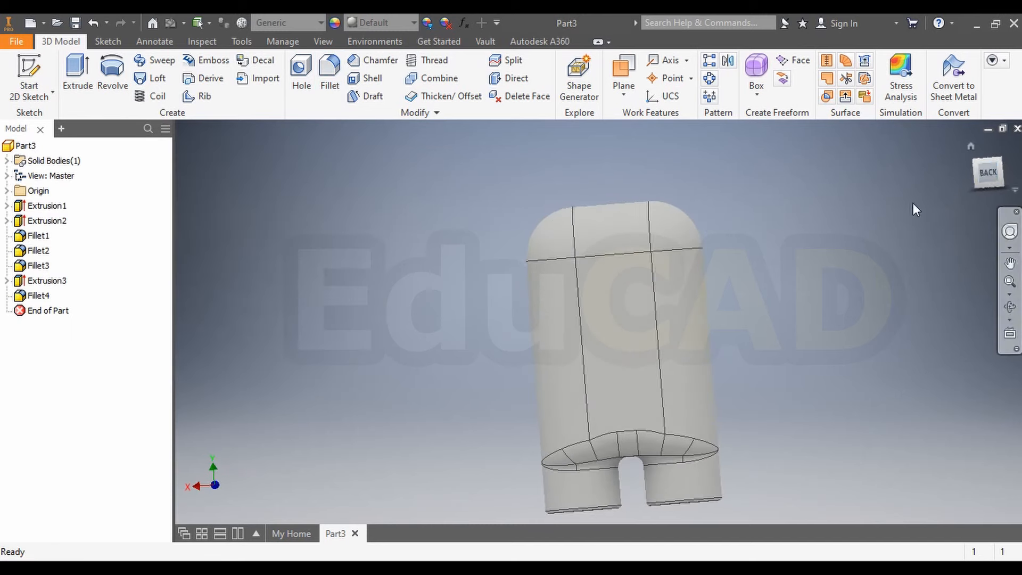
right_click(621, 323)
left_click(621, 361)
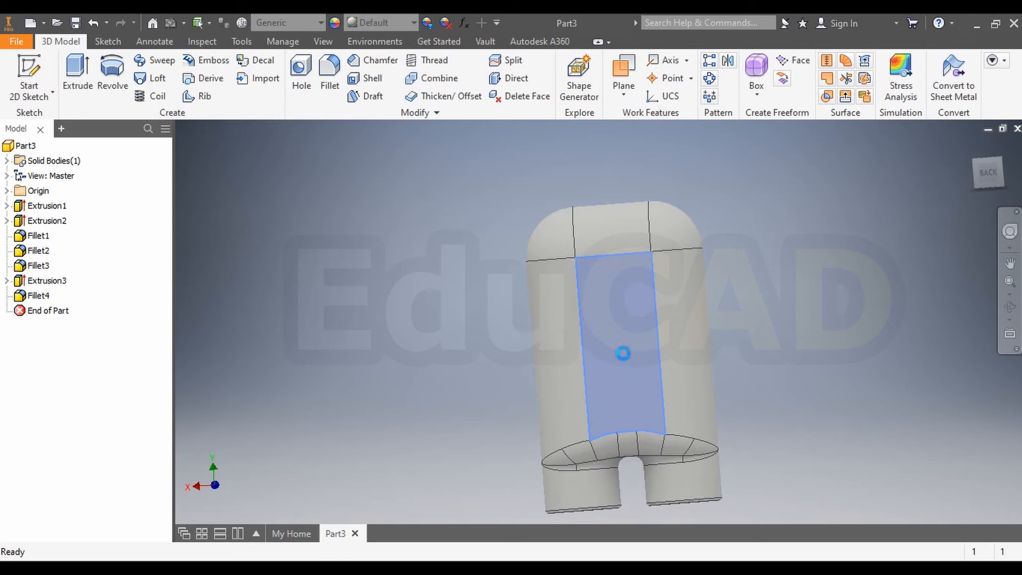
scroll(620, 181, "up", 5)
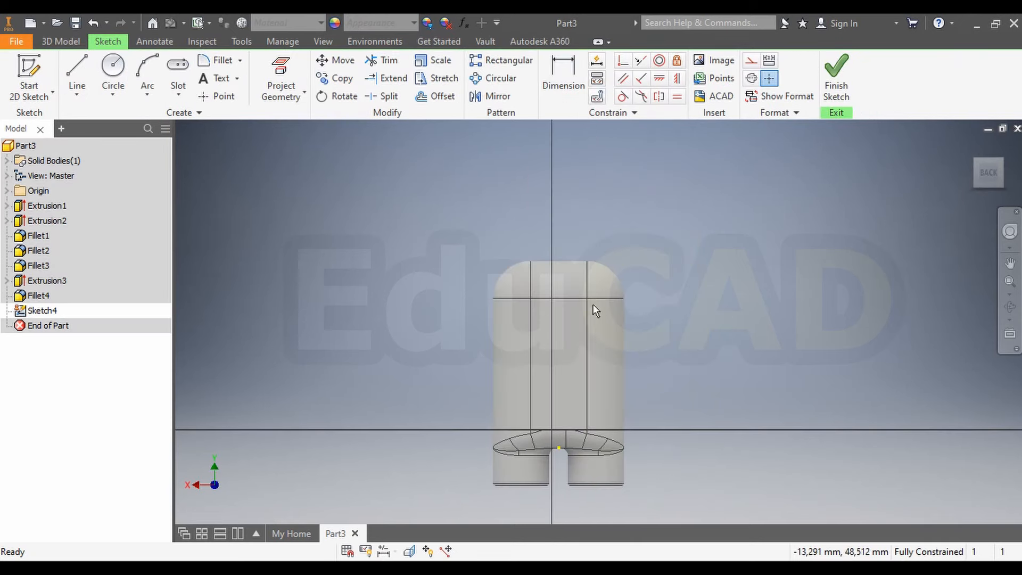
scroll(574, 353, "up", 3)
scroll(562, 335, "down", 2)
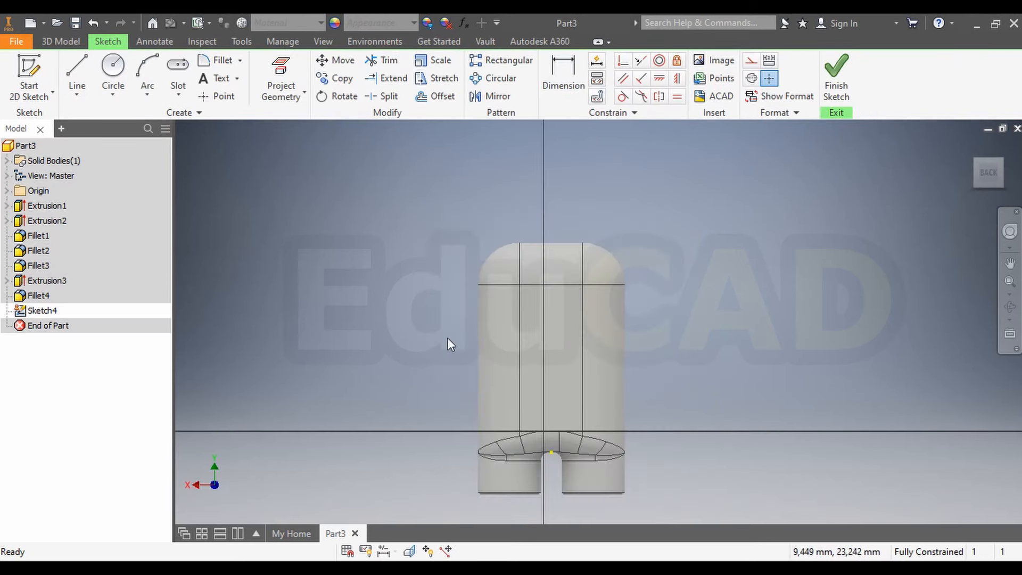
- Draw a vertical line from the midpoint of the back face's upper edge down to the midpoint between the feet at the body's base
left_click(181, 91)
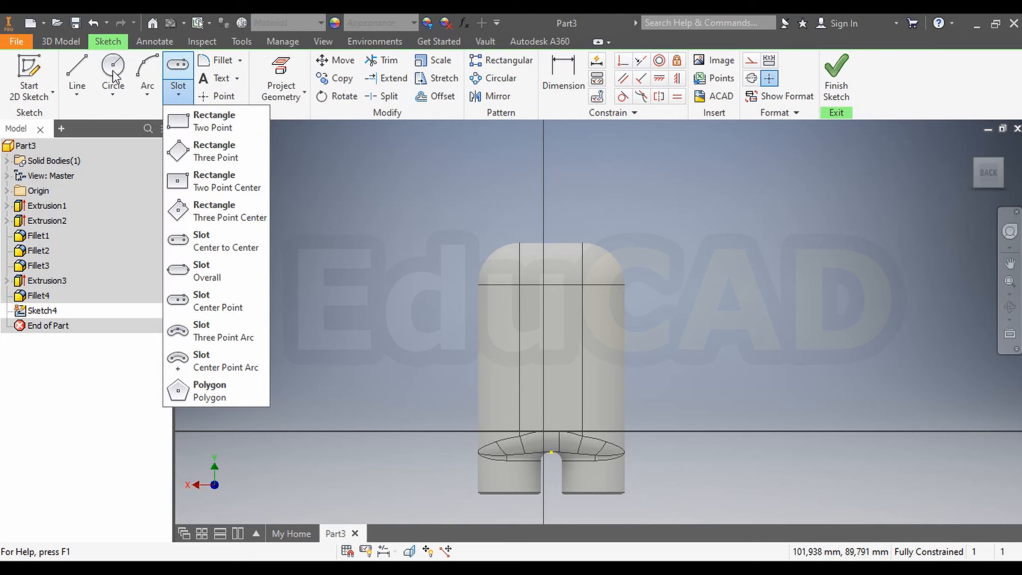
left_click(75, 91)
left_click(92, 114)
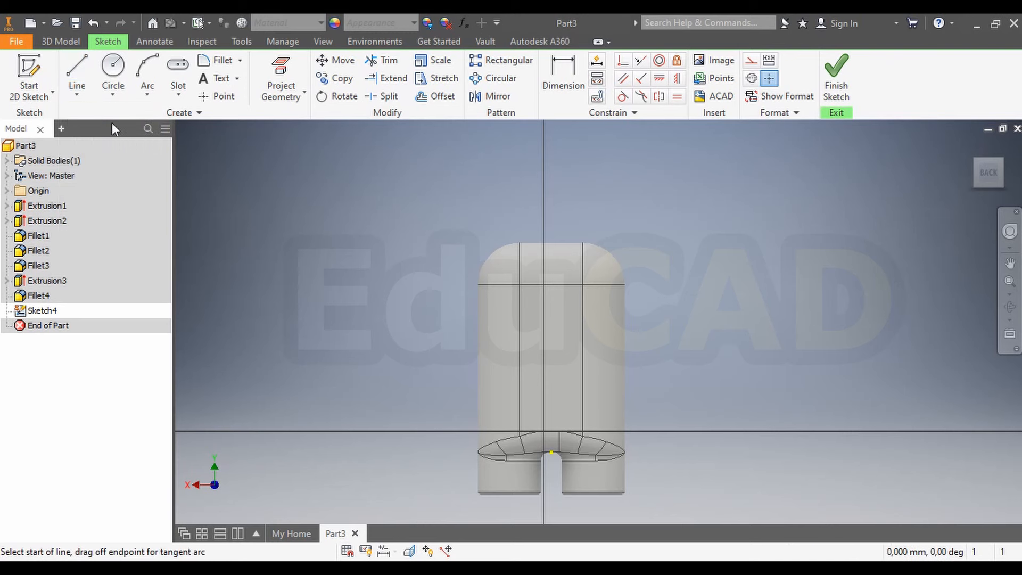
left_click(552, 285)
scroll(580, 399, "up", 5)
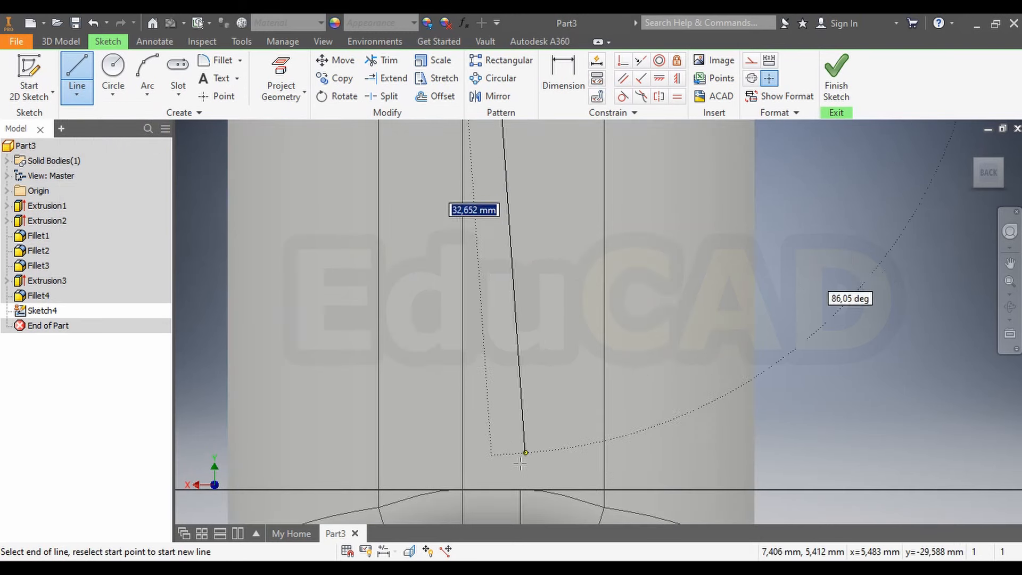
scroll(521, 463, "down", 4)
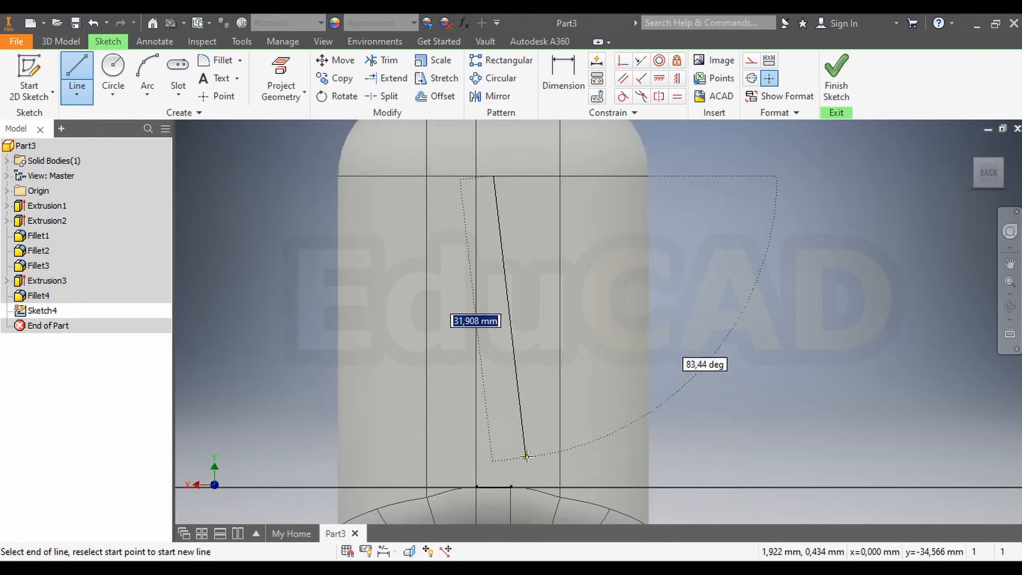
left_click(507, 501)
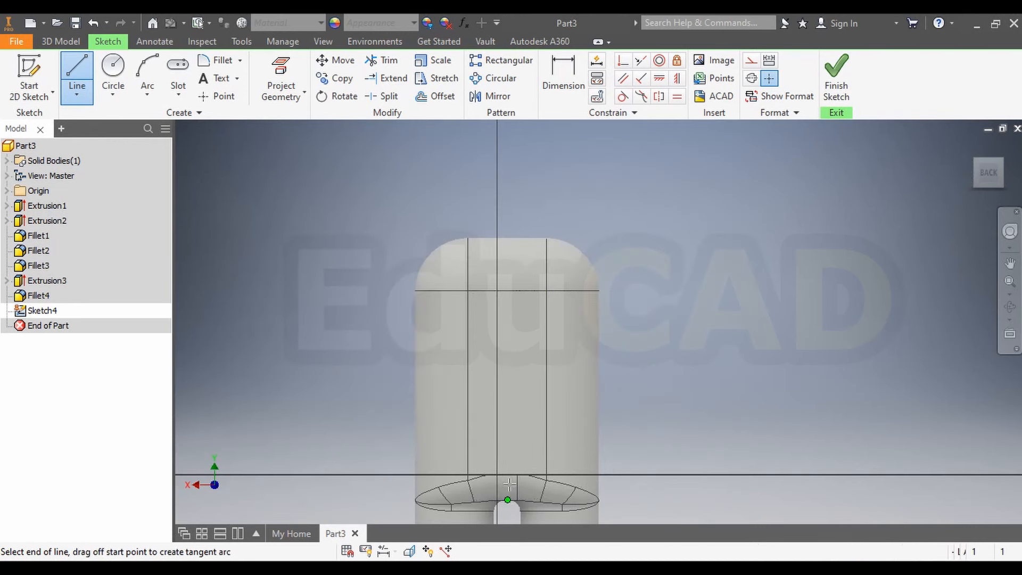
right_click(688, 283)
left_click(722, 287)
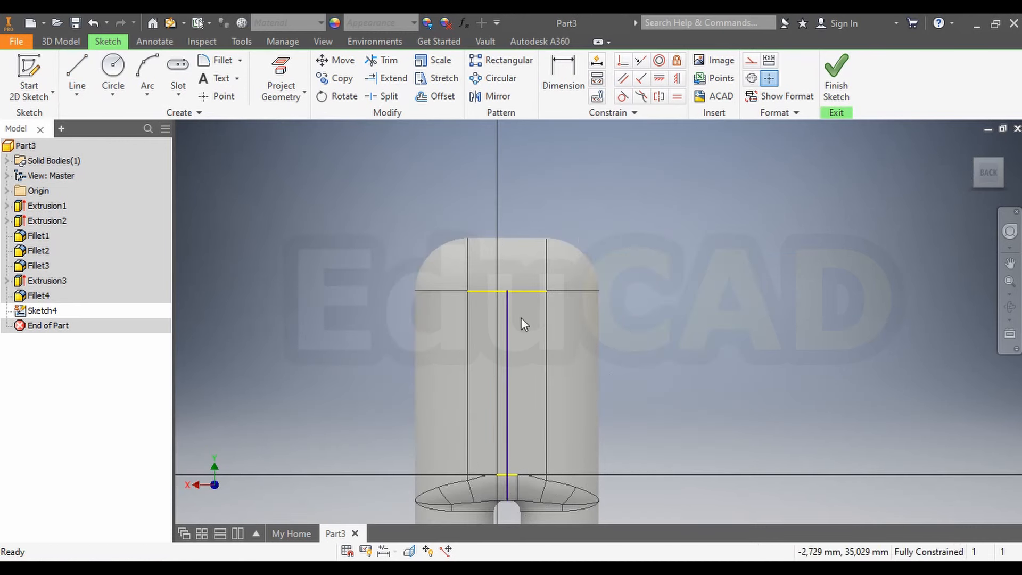
- Convert the vertical centre line on the back face to construction geometry
right_click(507, 319)
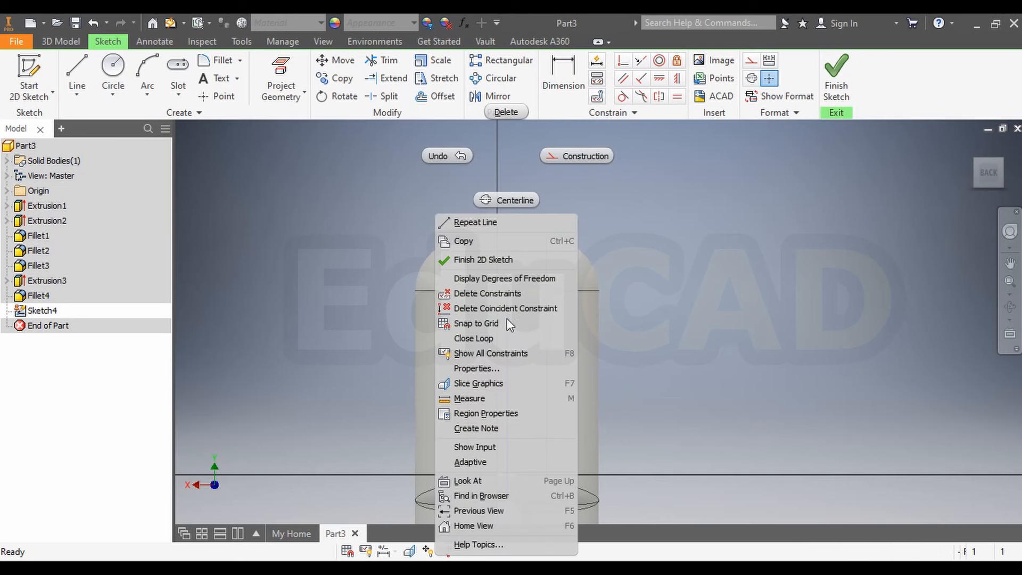
left_click(561, 165)
scroll(535, 276, "down", 3)
scroll(531, 295, "up", 2)
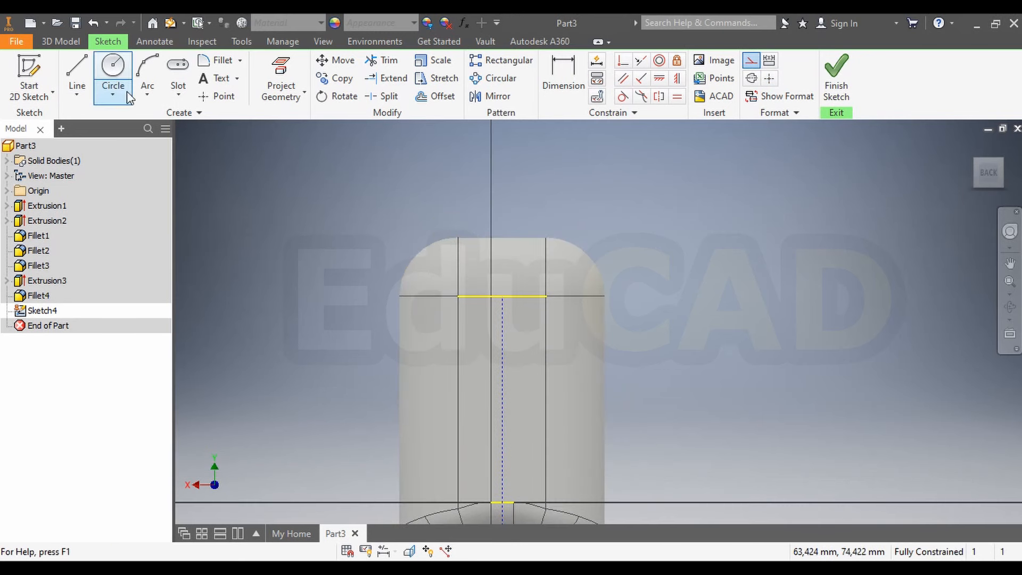
- Draw a two-point centre rectangle 20 mm wide and 30 mm high, centred on the vertical construction line
left_click(181, 87)
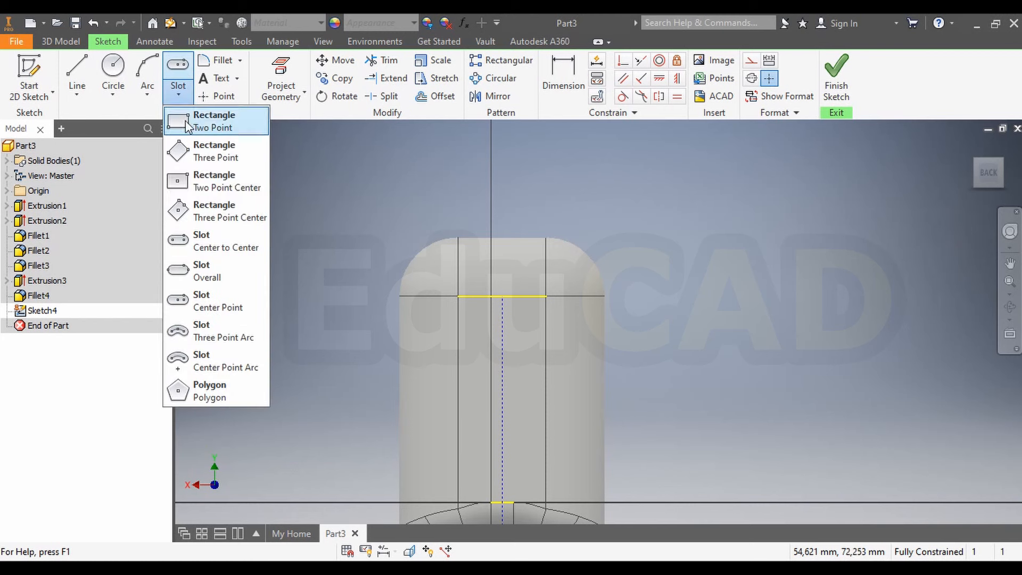
left_click(209, 178)
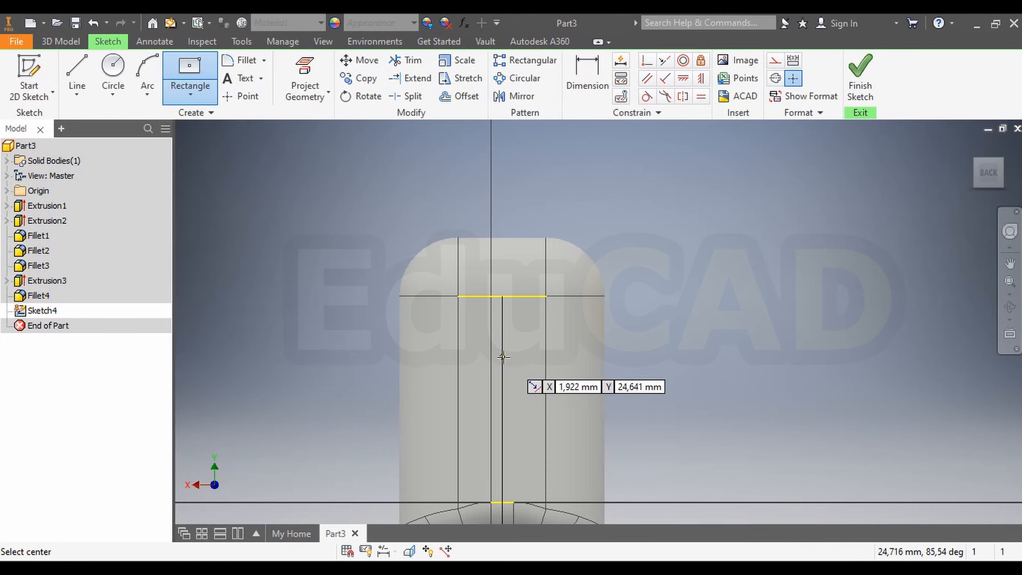
left_click(502, 346)
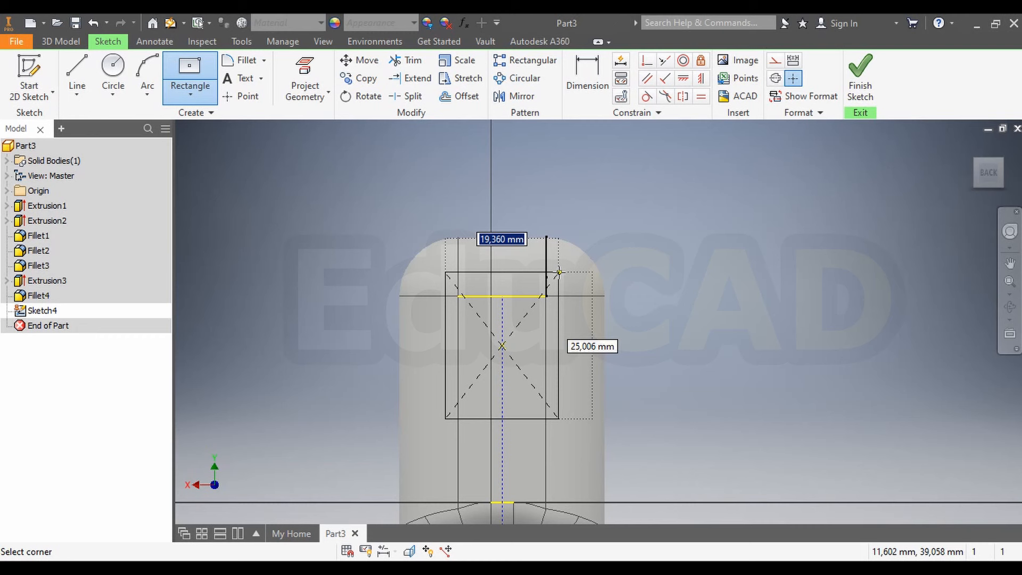
type("20")
key("Tab")
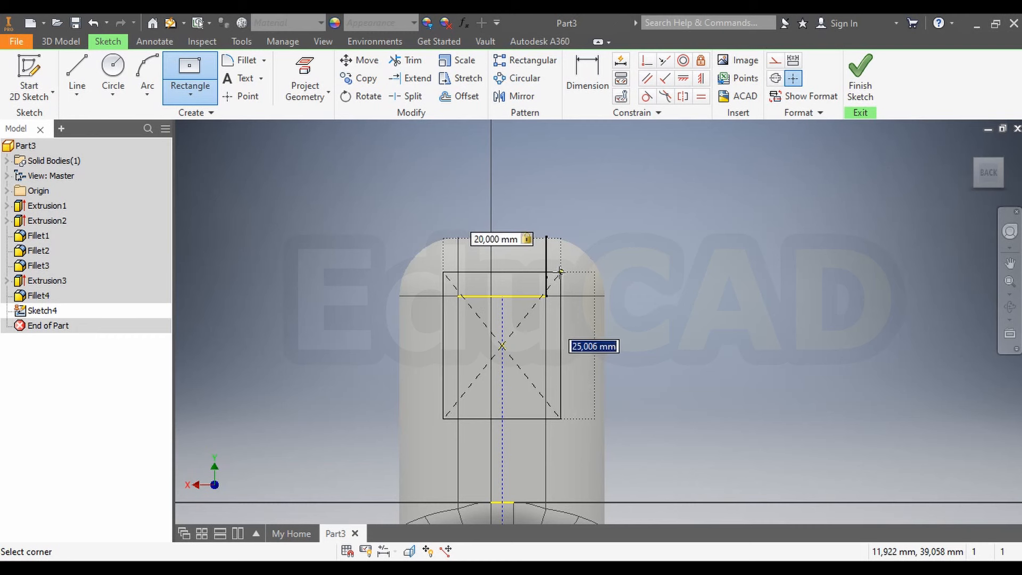
type("3")
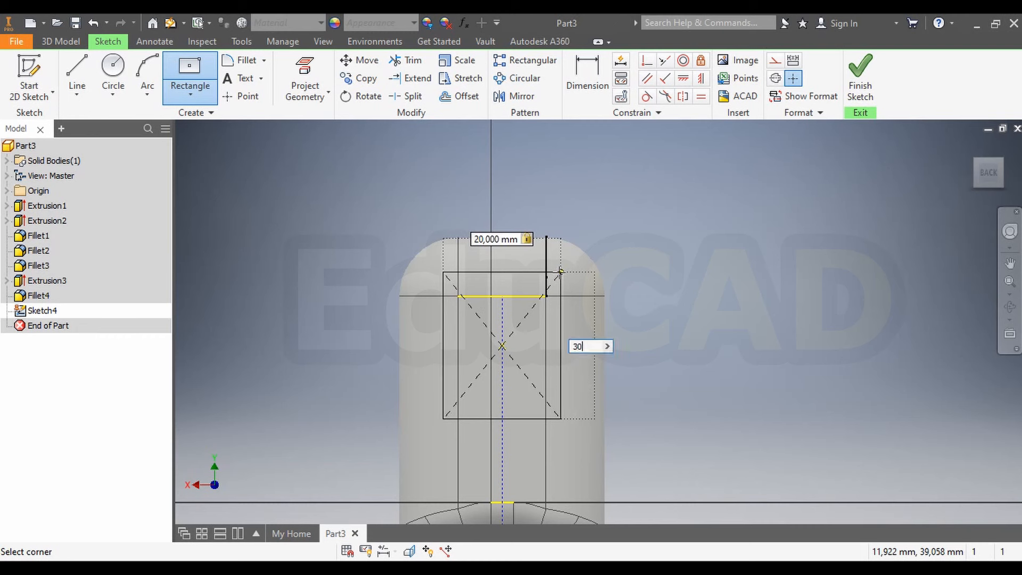
type("0")
key("Tab")
key("Return")
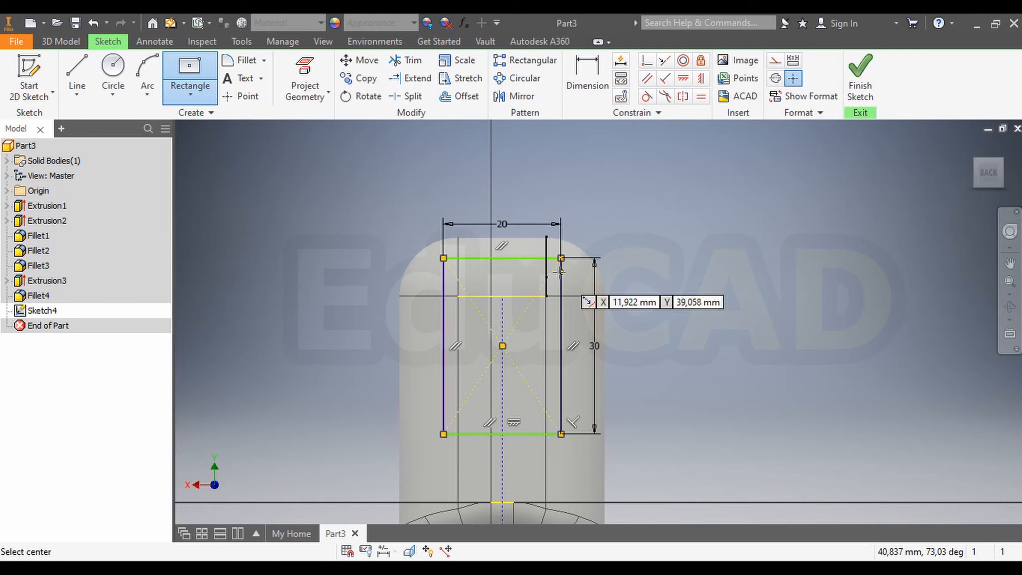
right_click(701, 215)
left_click(746, 217)
scroll(604, 362, "down", 5)
scroll(598, 375, "up", 3)
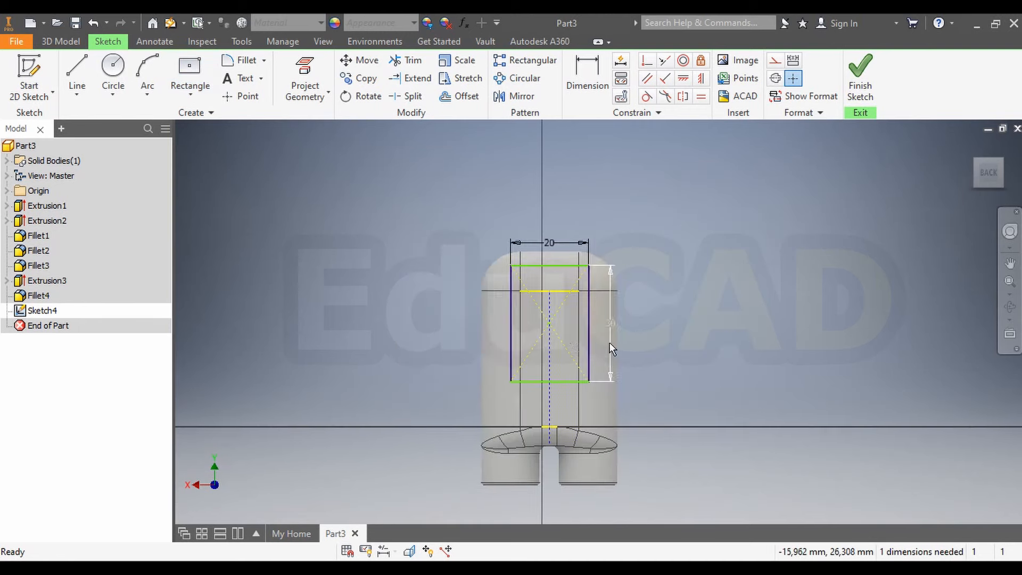
- Dimension the rectangle's centre 30 mm above the construction line's lower endpoint at the body's base
middle_click_drag(595, 344, 539, 346)
scroll(536, 344, "up", 3)
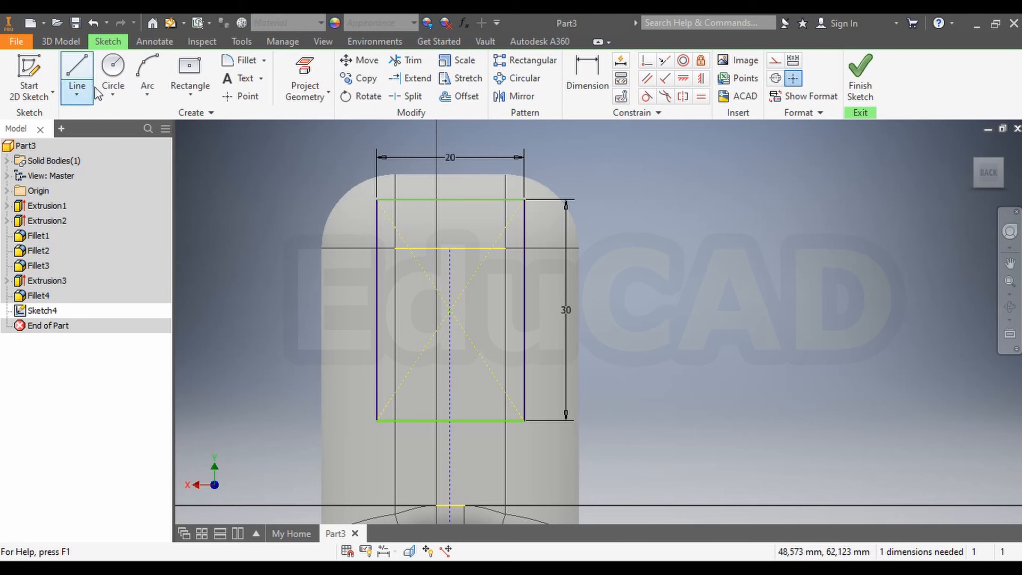
left_click(577, 80)
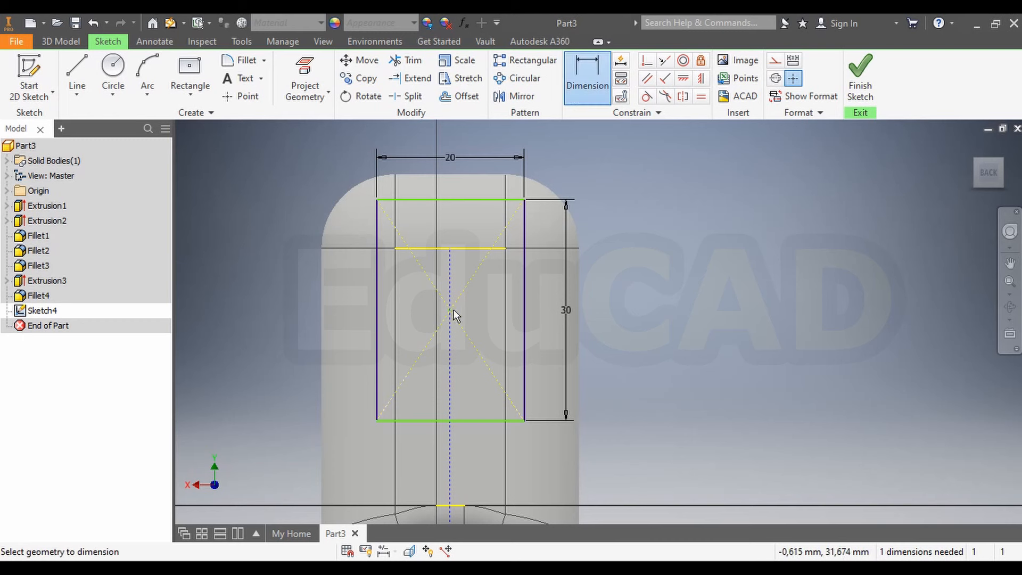
scroll(468, 476, "down", 2)
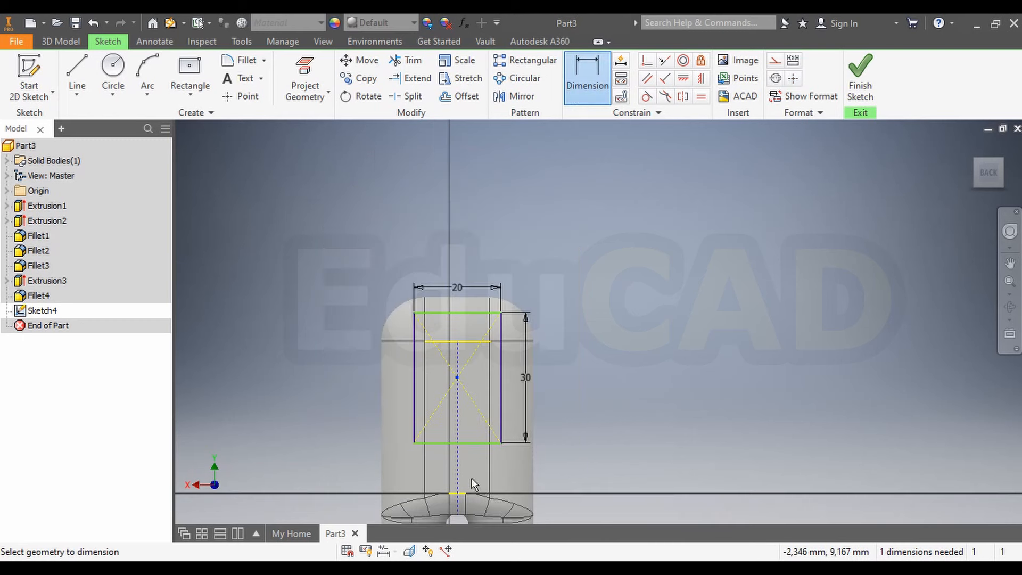
left_click(457, 514)
left_click(658, 417)
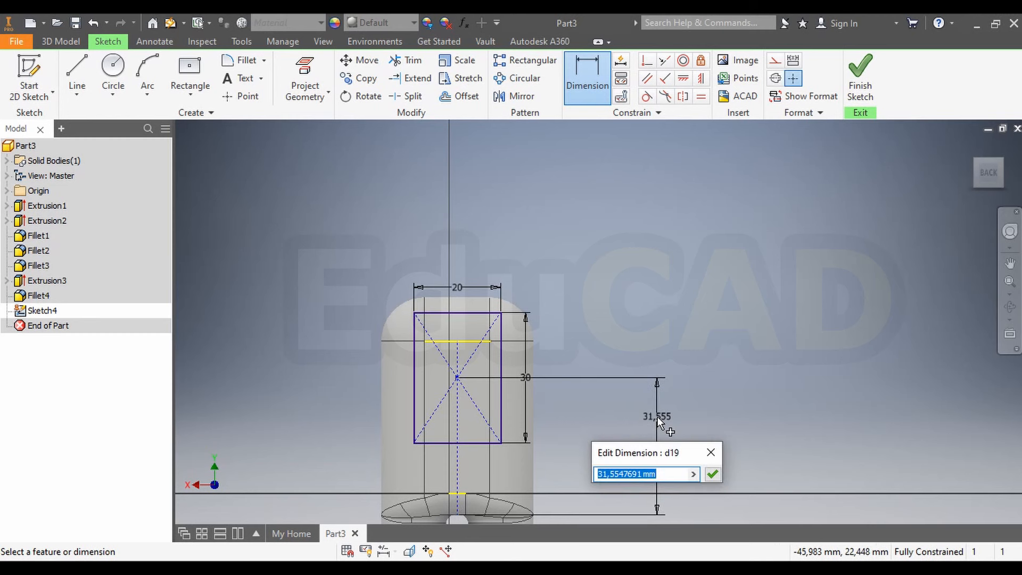
type("30")
key("Return")
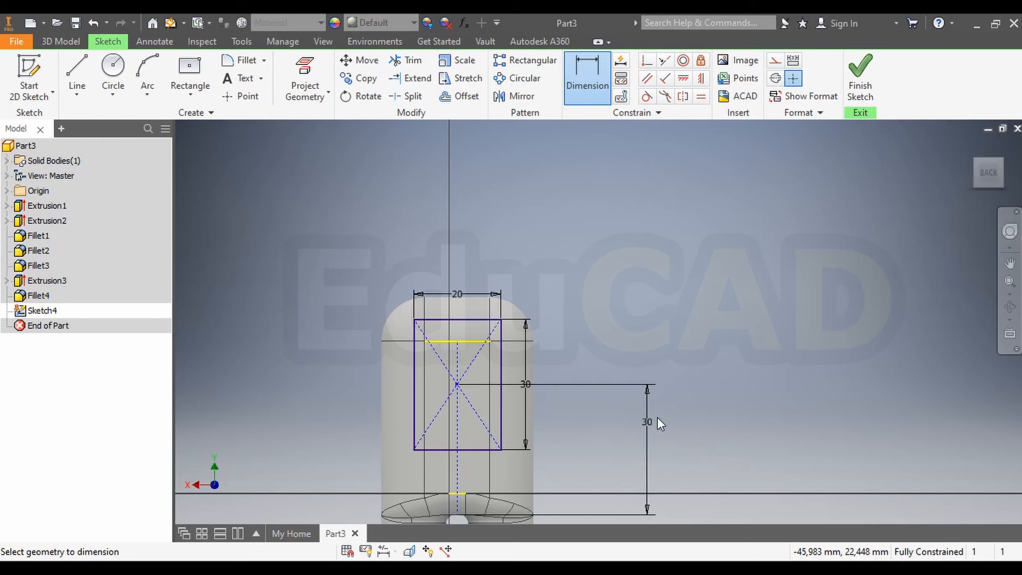
- Set the height of the rectangle's centre above the body's base to 20 mm
double_click(650, 430)
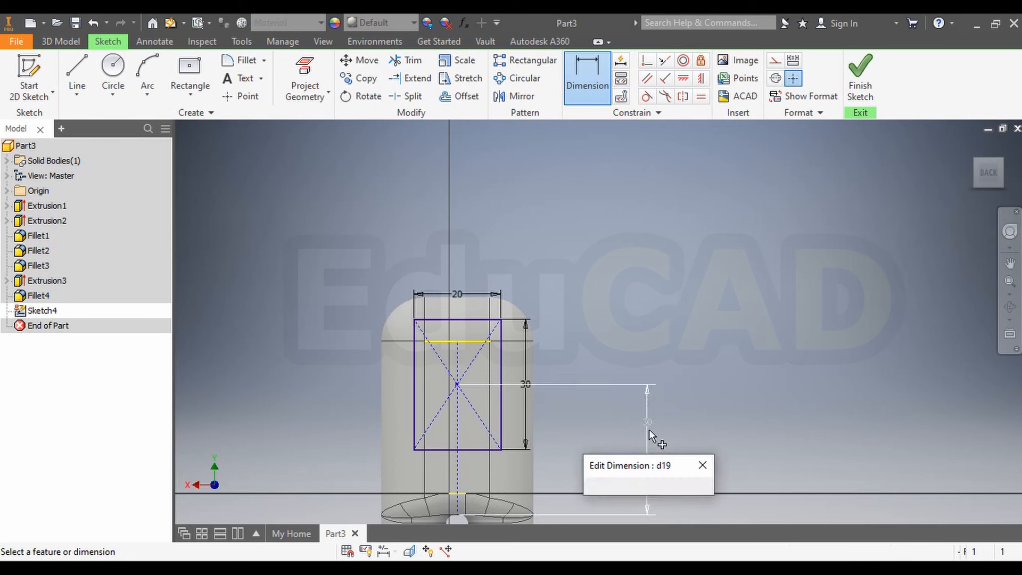
type("20")
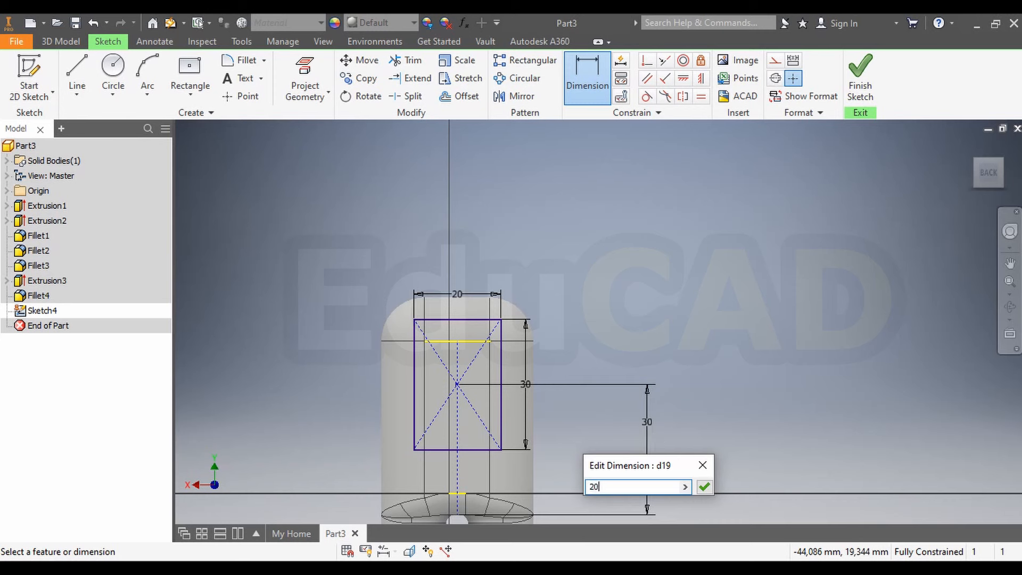
key("Return")
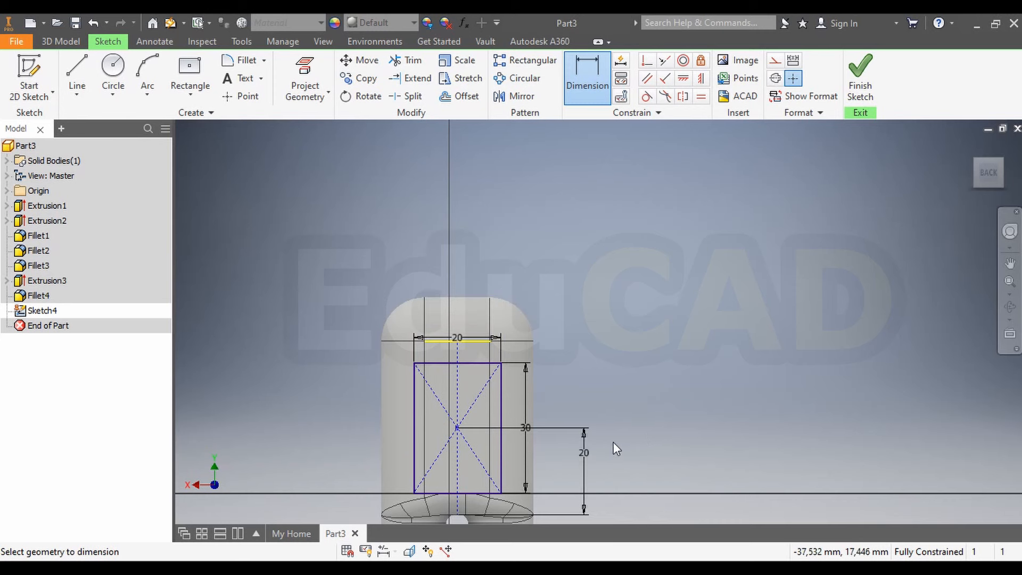
- Set the height of the rectangle's centre above the body's base to 22.5 mm
double_click(586, 453)
type("2")
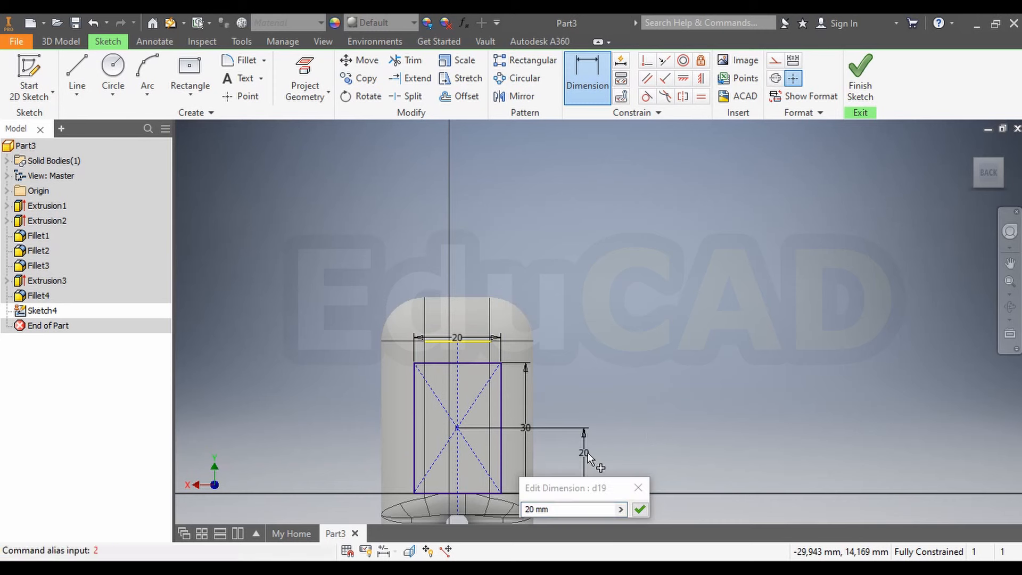
left_click_drag(572, 508, 486, 520)
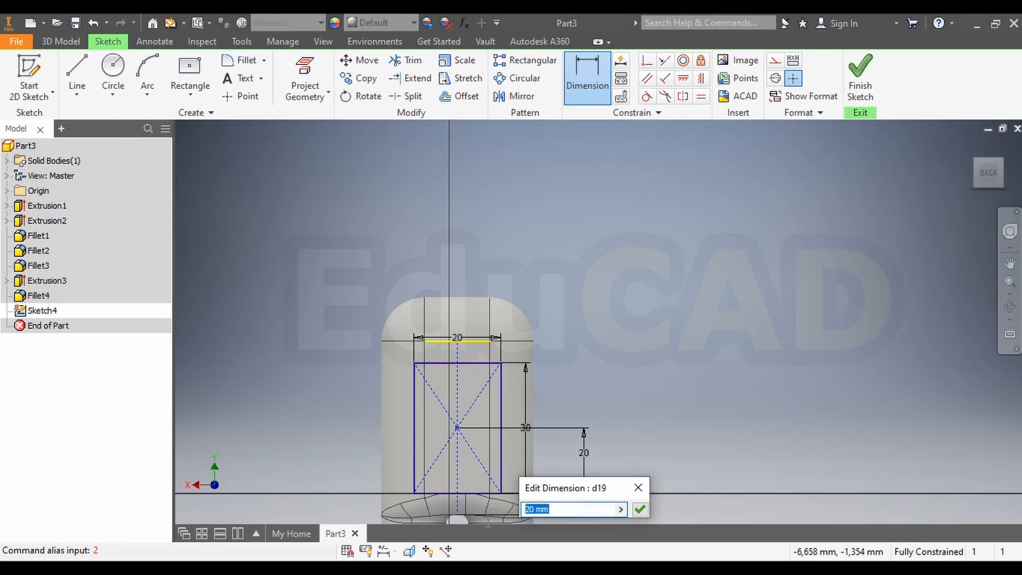
type("22.5")
key("Return")
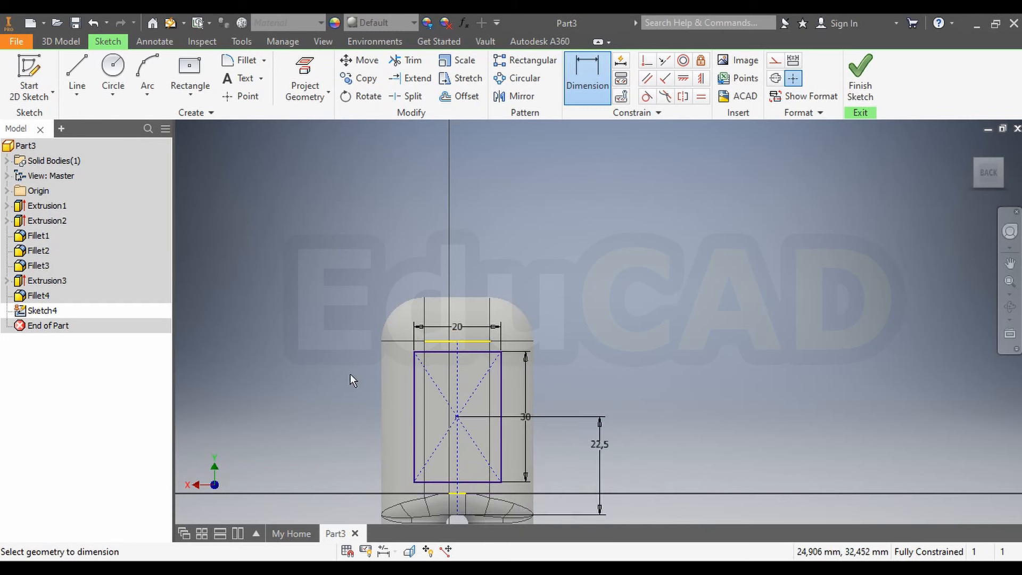
- Set the rectangle's width to 22.5 mm
scroll(513, 416, "down", 2)
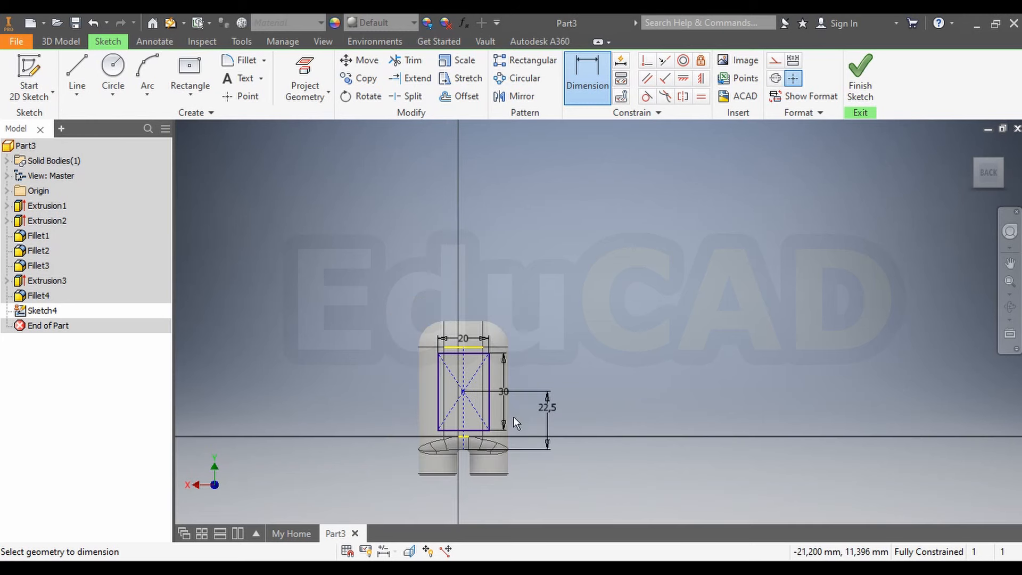
scroll(500, 414, "up", 3)
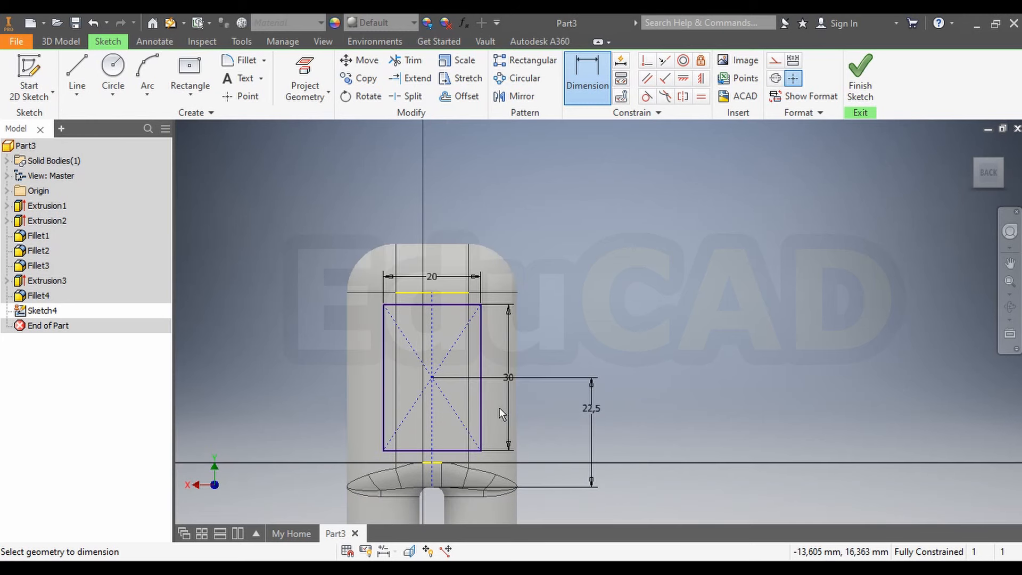
left_click(432, 275)
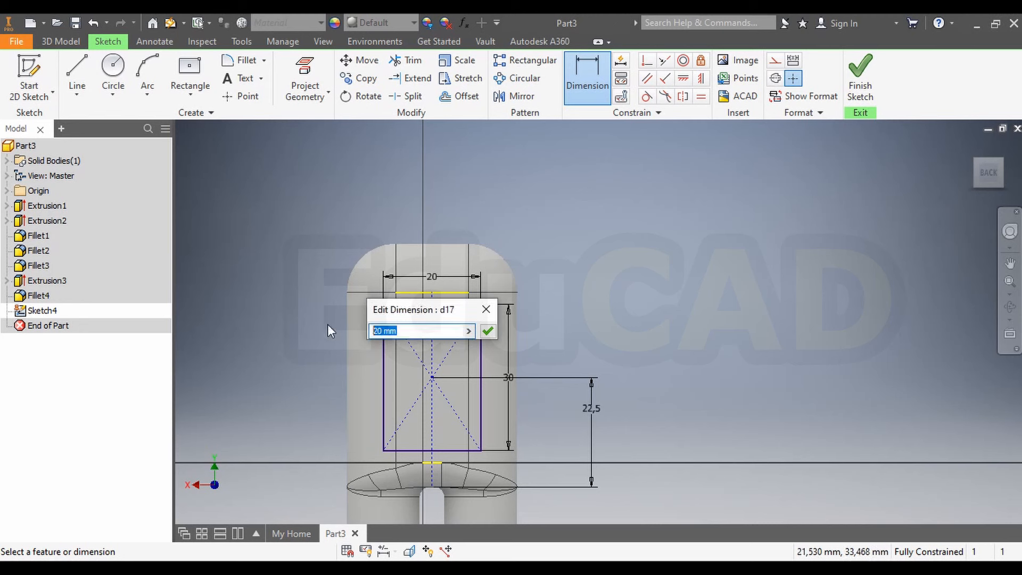
type("22.5")
key("Return")
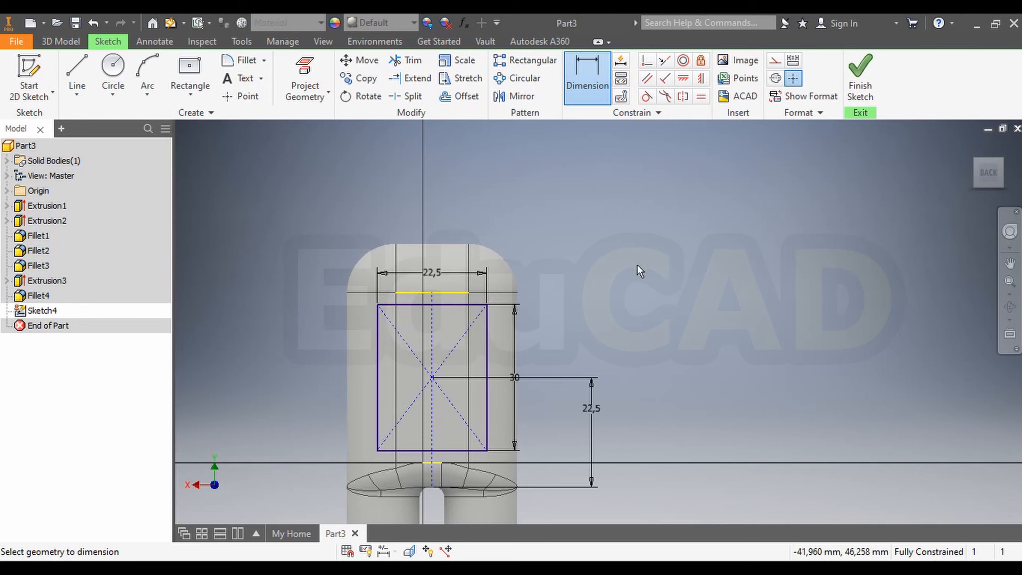
- Finish the sketch and extrude the rectangle asymmetrically as a joined block, 7 mm outward from the back and 2.5 mm in the opposite direction
left_click(861, 80)
scroll(632, 327, "up", 3)
mouse_move(630, 325)
middle_mouse_down()
mouse_move(668, 337)
mouse_move(532, 340)
mouse_move(620, 395)
middle_mouse_up()
scroll(621, 394, "down", 3)
left_click(72, 71)
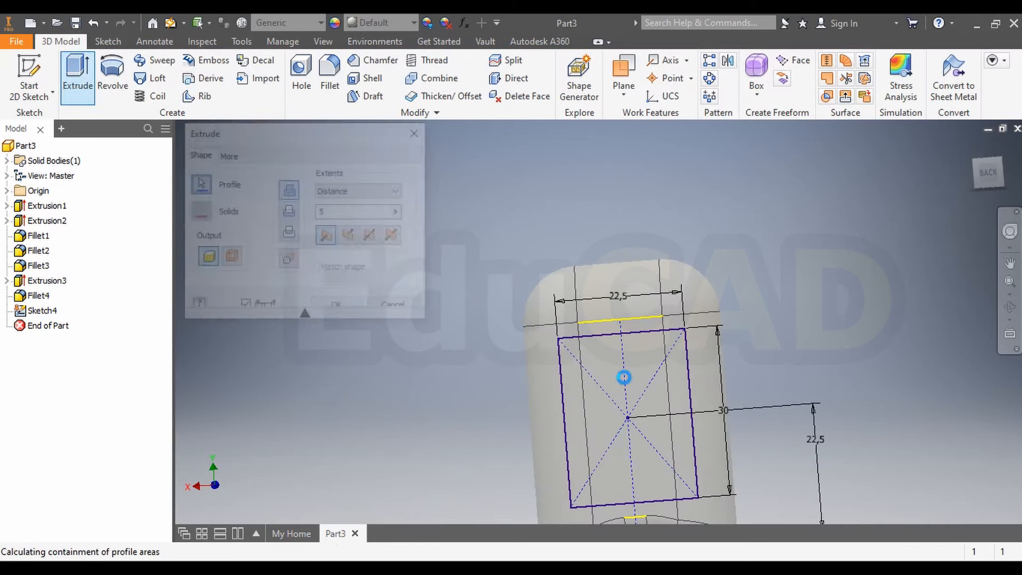
left_click(977, 167)
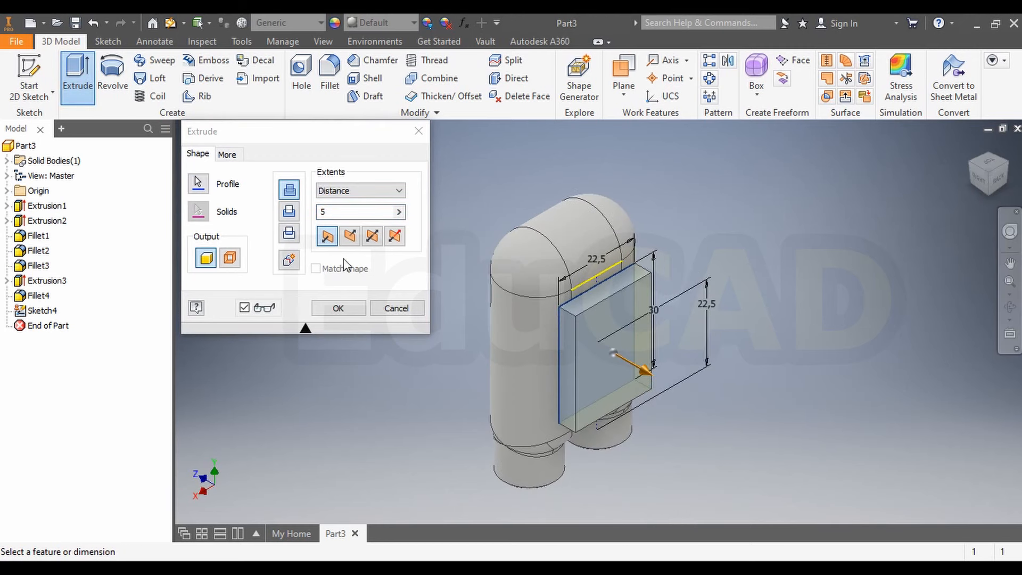
left_click(394, 236)
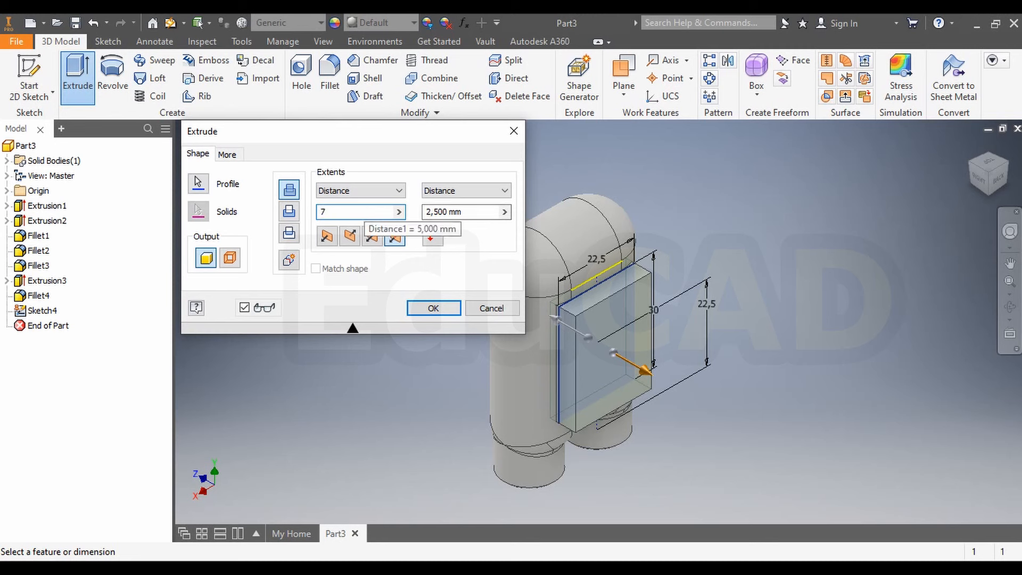
type("7")
key("Return")
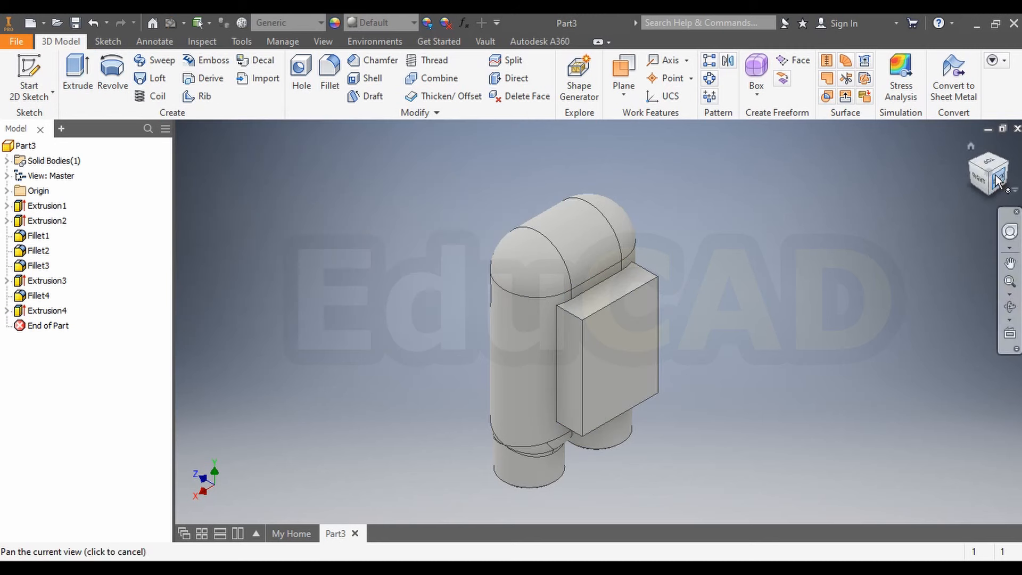
- Start a 2 mm constant-radius fillet on the four edges around the back block's outer face
left_click_drag(997, 183, 995, 172)
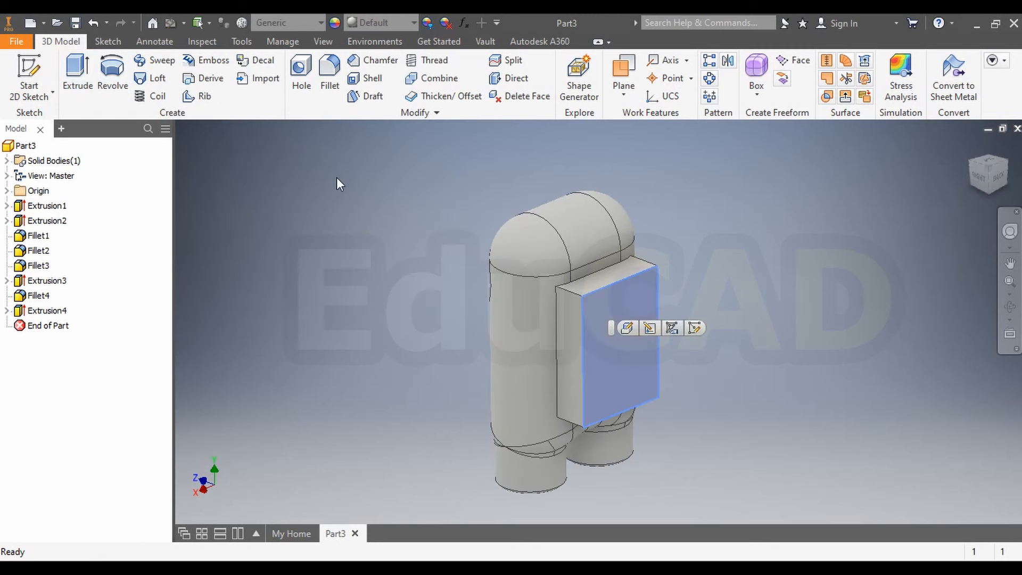
left_click(329, 71)
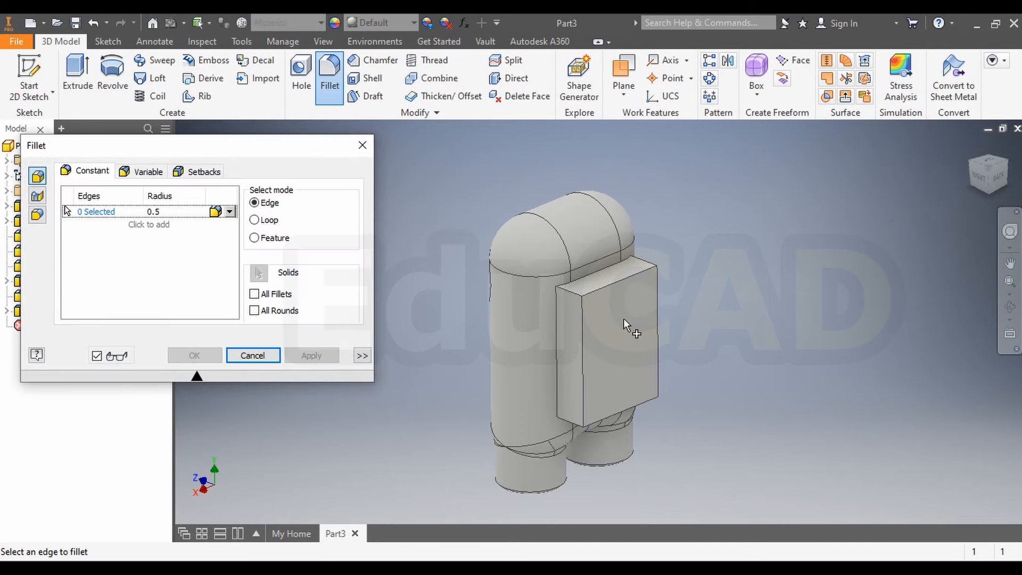
scroll(623, 319, "up", 3)
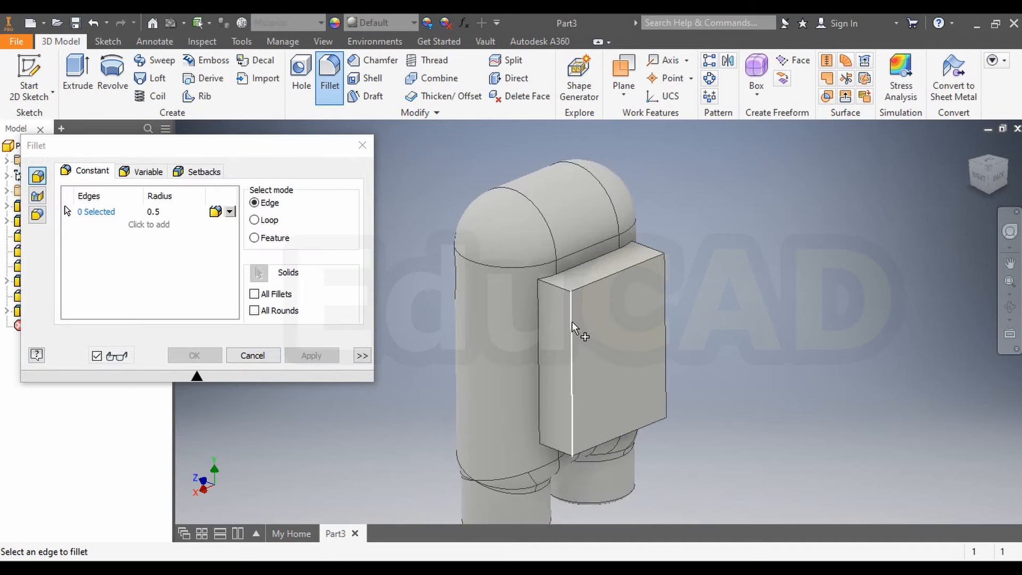
left_click(572, 323)
left_click(595, 281)
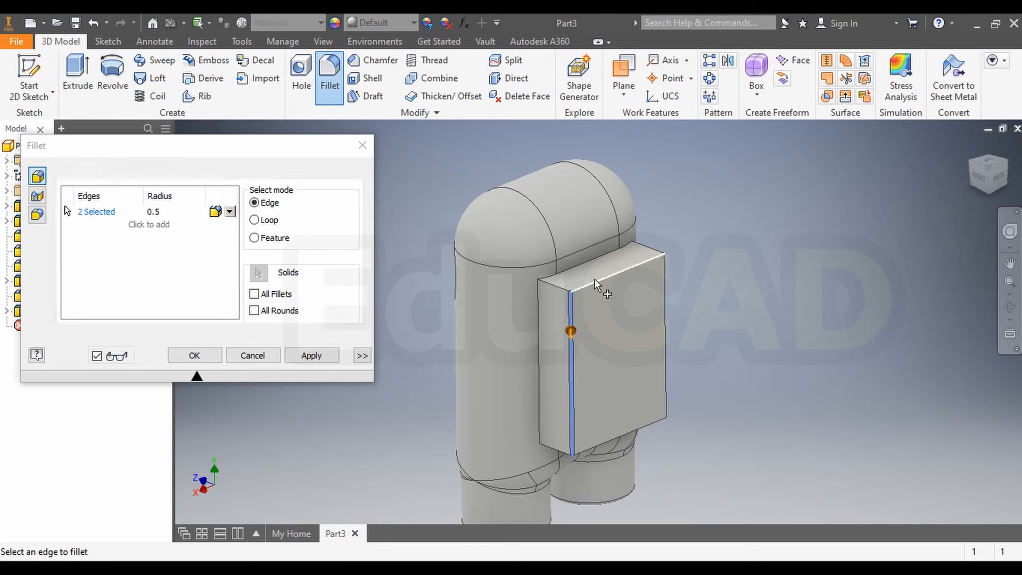
left_click(155, 213)
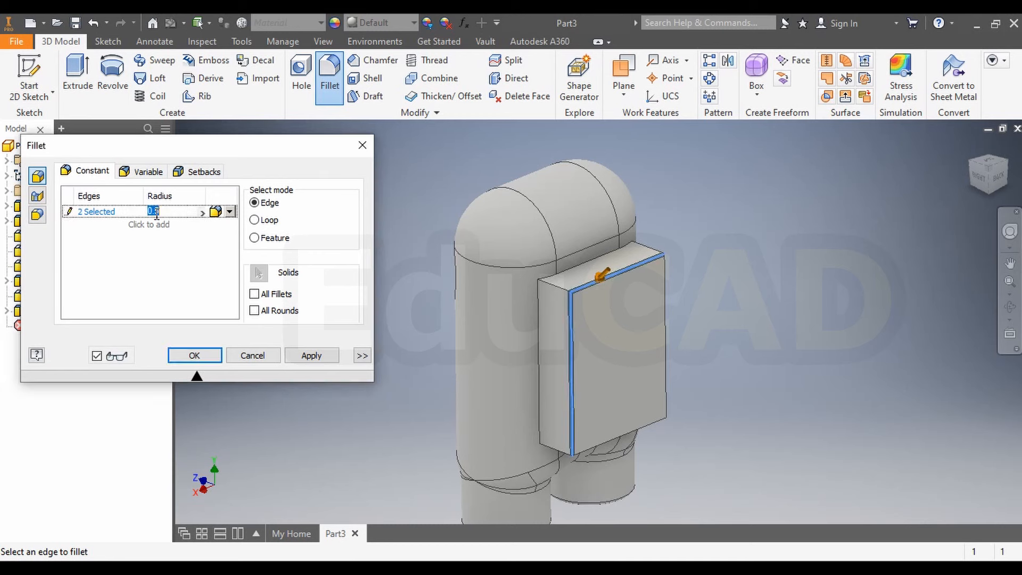
type("2")
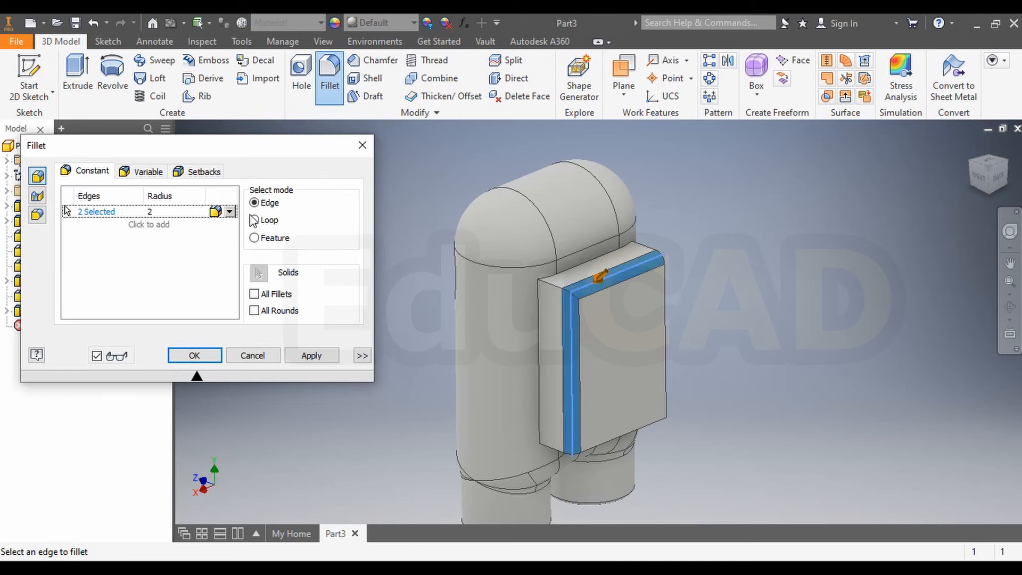
left_click(669, 326)
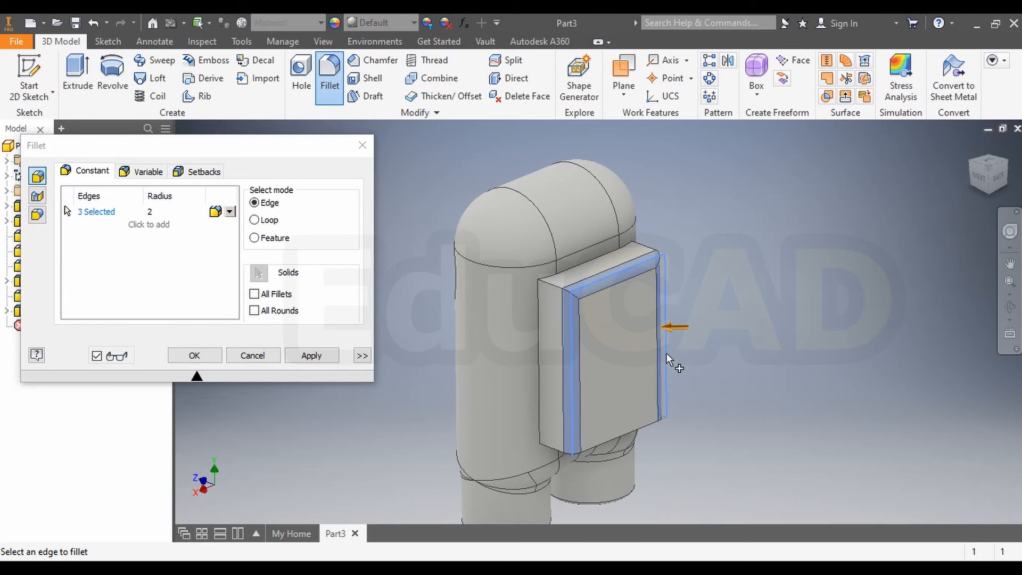
left_click(629, 445)
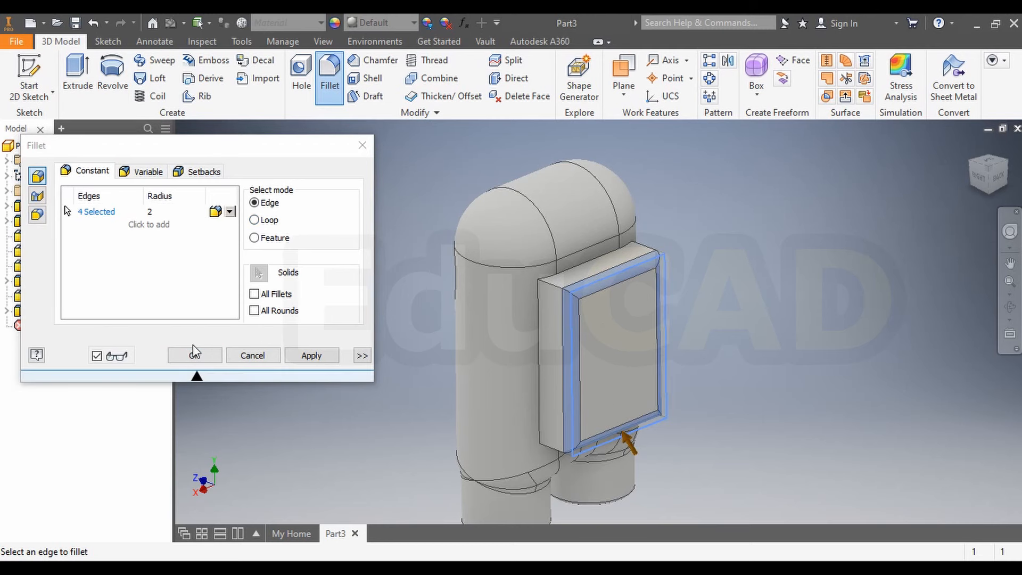
- Set the fillet radius to 3 mm and apply it to the back block's four outer-face edges
left_click(150, 213)
type("3")
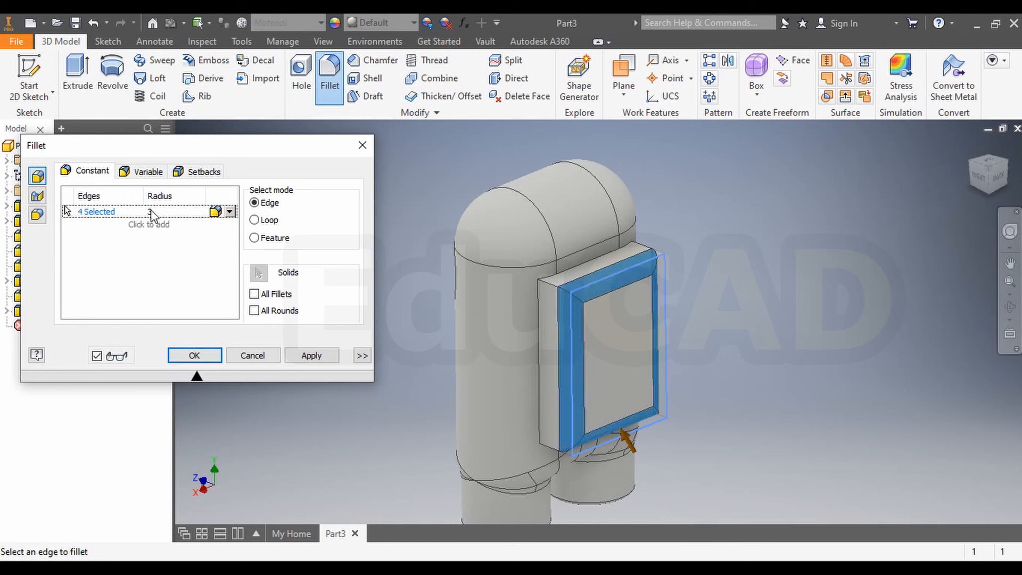
left_click(150, 211)
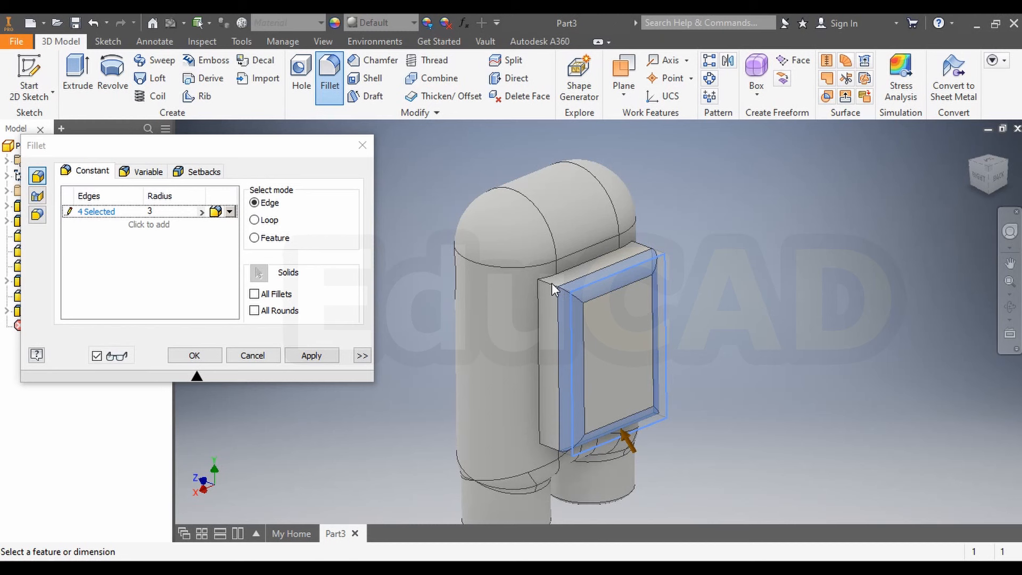
left_click(190, 254)
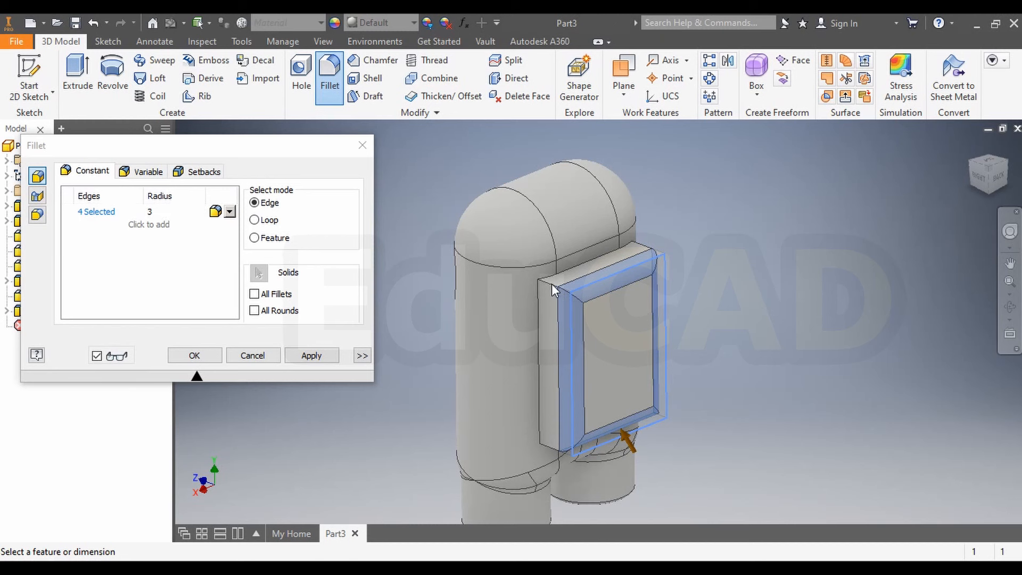
left_click(311, 355)
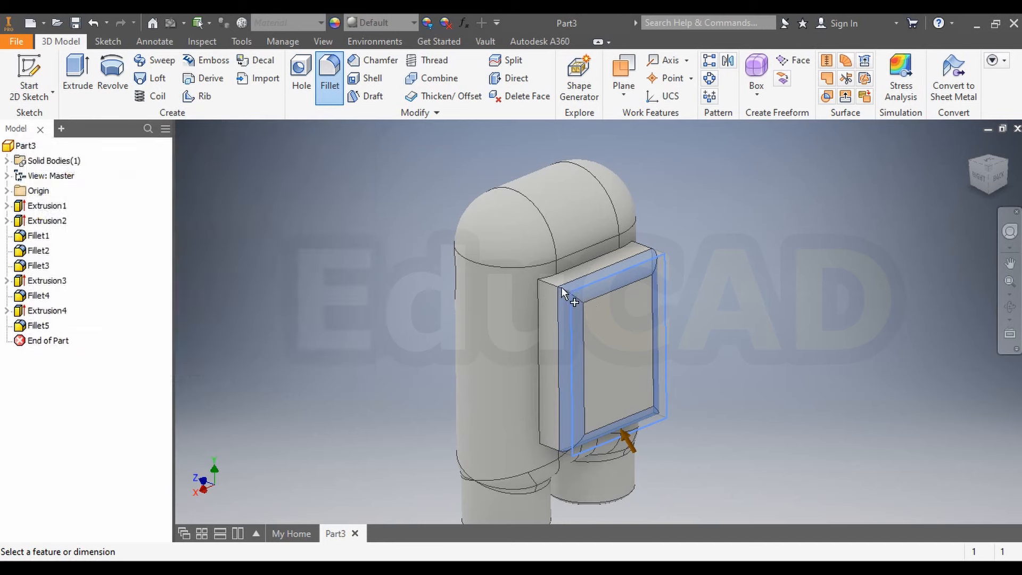
- Fillet the back block's four corner edges with a 3 mm radius
left_click(561, 287)
left_click(559, 287)
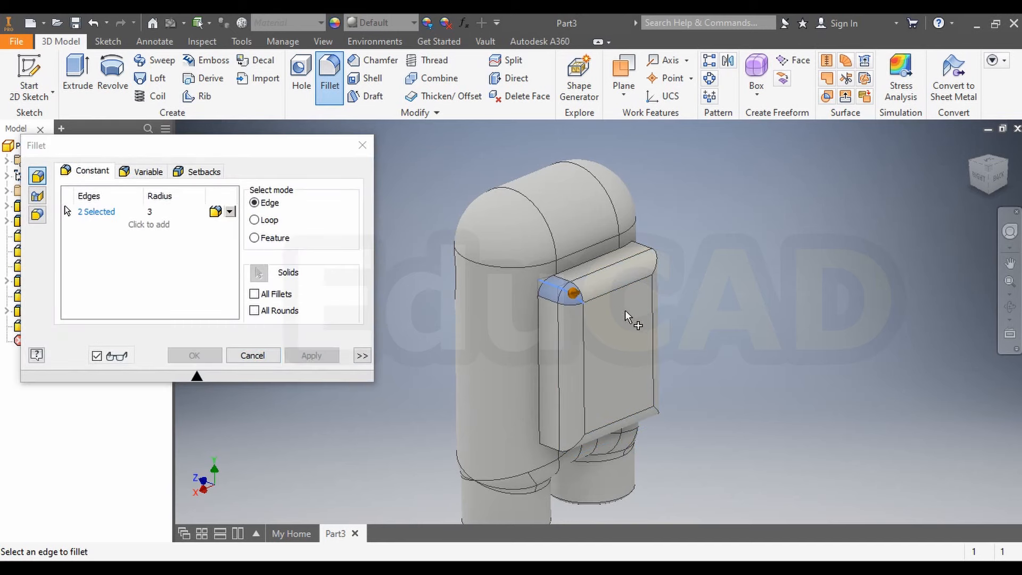
left_click(654, 268)
left_click(560, 444)
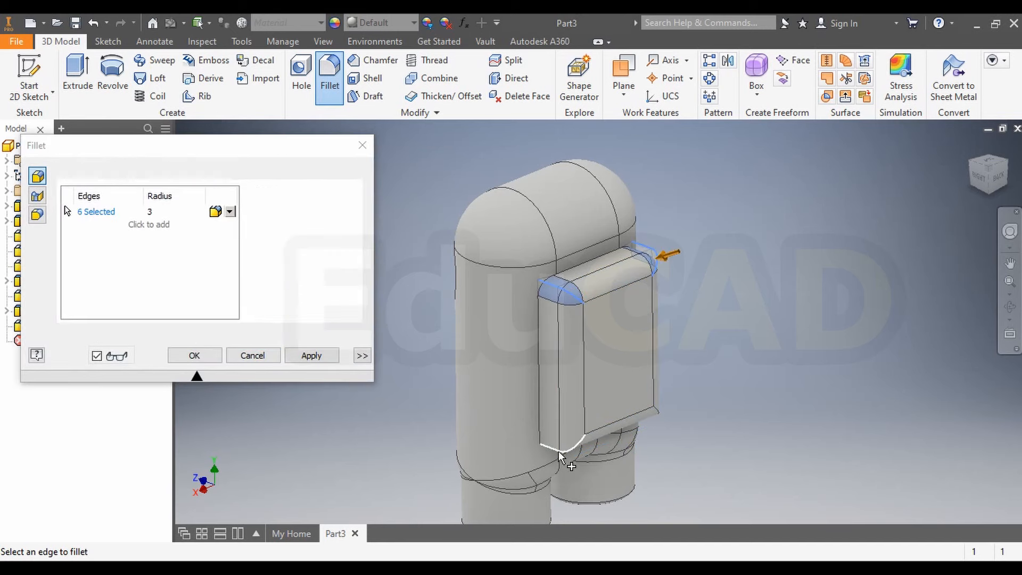
left_click(654, 413)
left_click(651, 411)
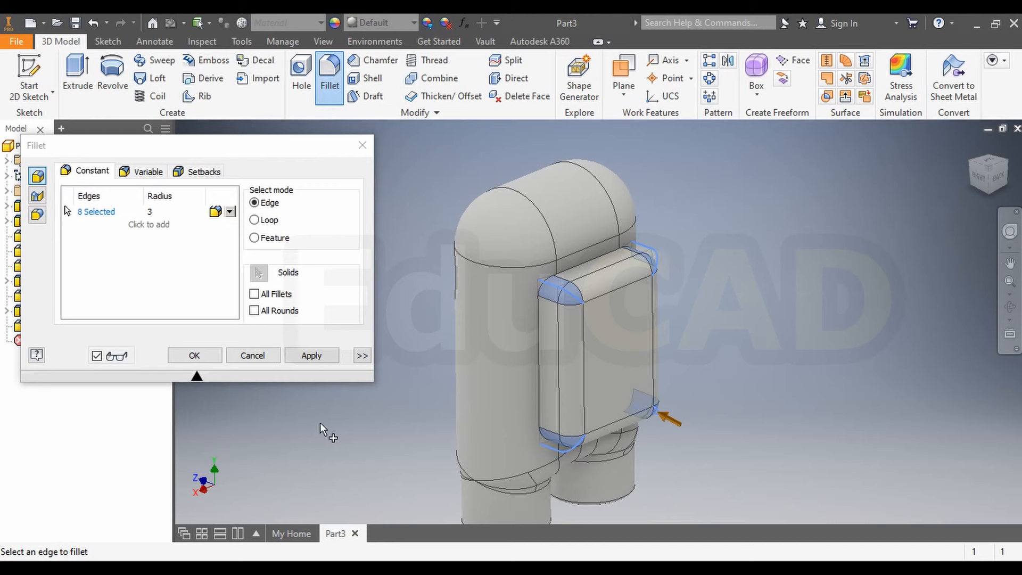
left_click(302, 358)
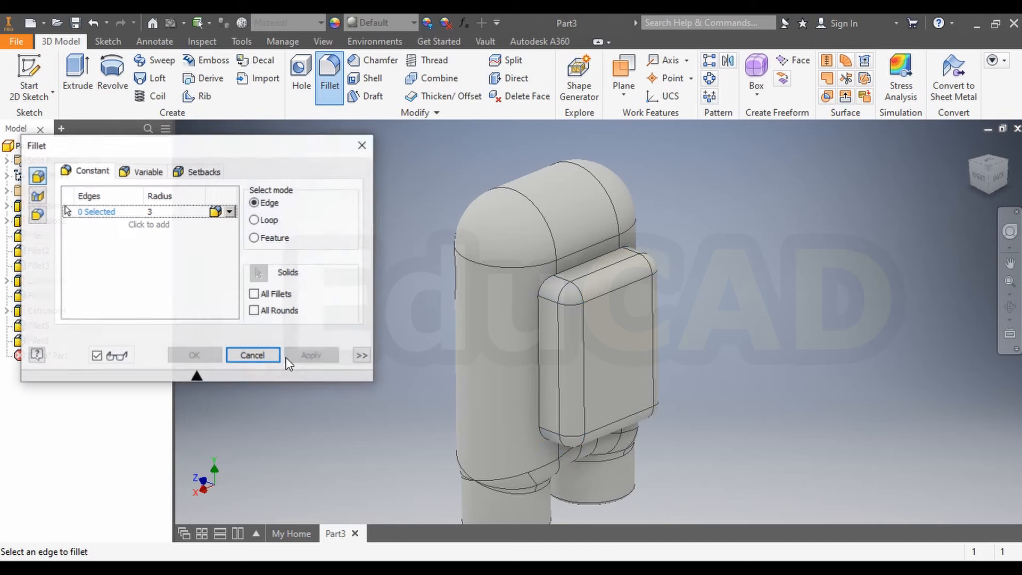
key("Escape")
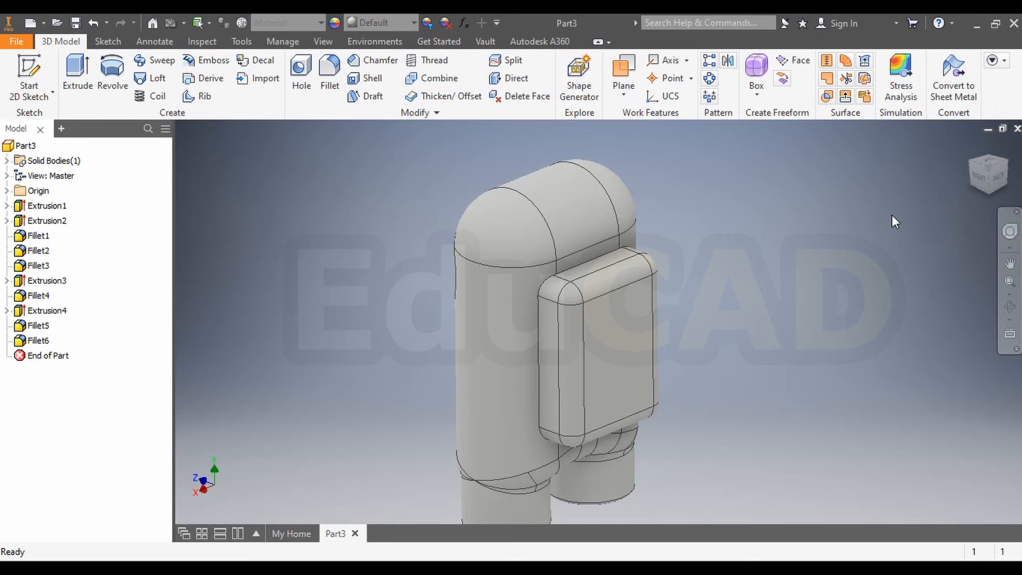
- Start a new sketch on the floor face of the slot recess in the body's front
left_click(979, 175)
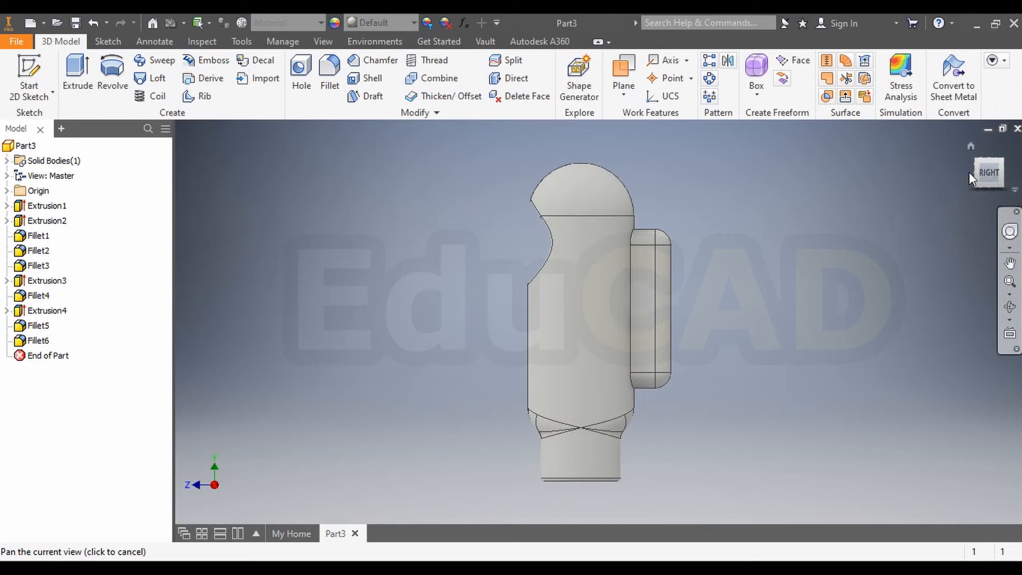
left_click(969, 172)
right_click(587, 244)
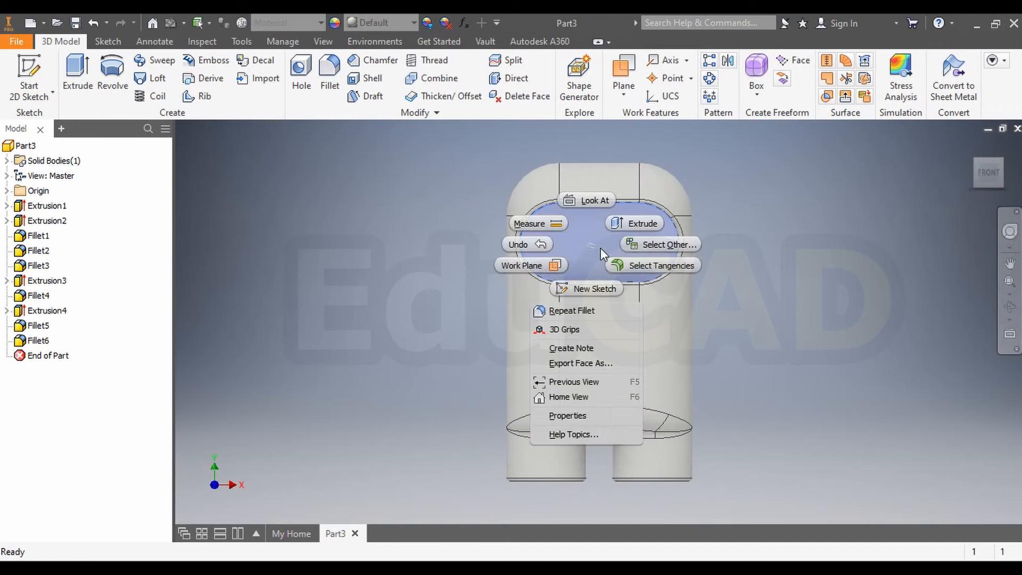
left_click(598, 290)
scroll(607, 213, "up", 3)
scroll(607, 171, "down", 5)
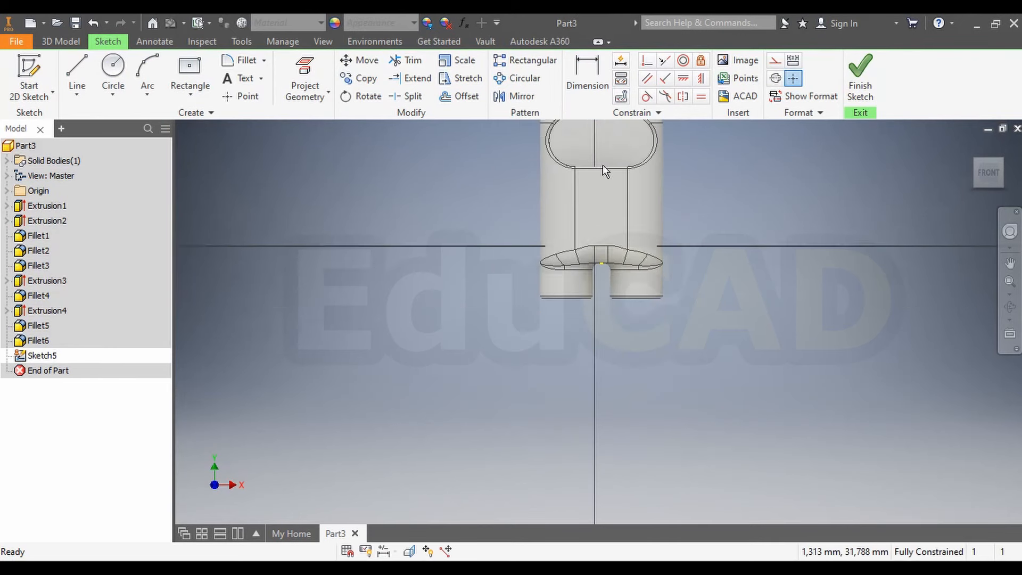
middle_click_drag(603, 173, 564, 316)
scroll(589, 240, "up", 3)
scroll(580, 255, "up", 2)
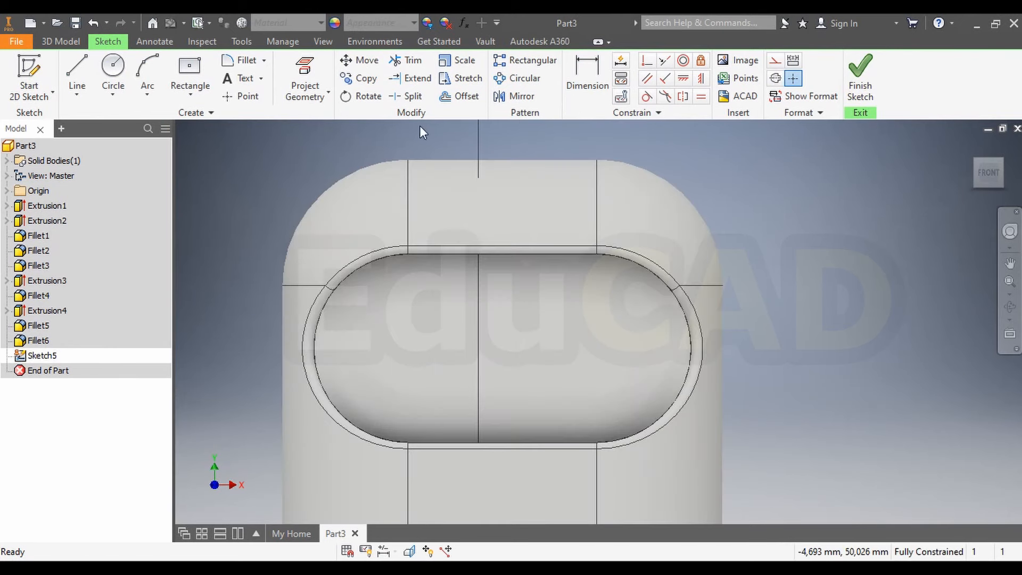
- Project the recess floor's slot outline into the sketch and offset it inward by 0.5 mm
left_click(466, 97)
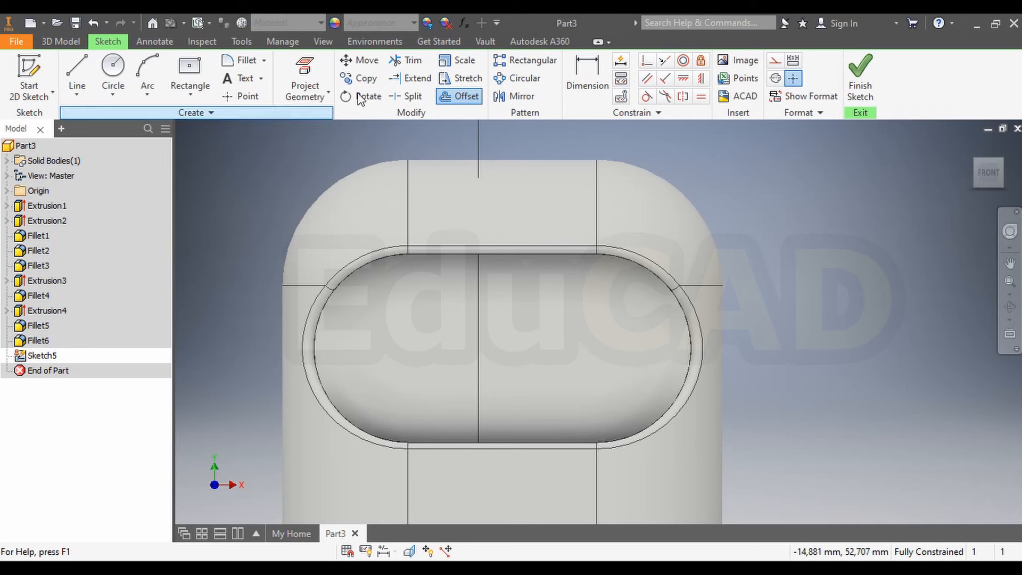
left_click(304, 88)
left_click(391, 332)
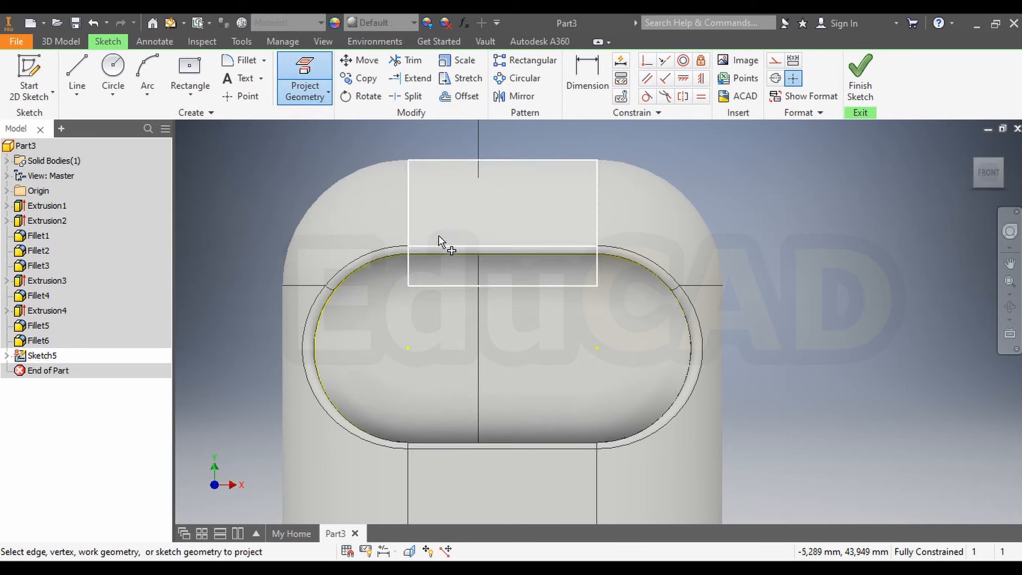
left_click(459, 97)
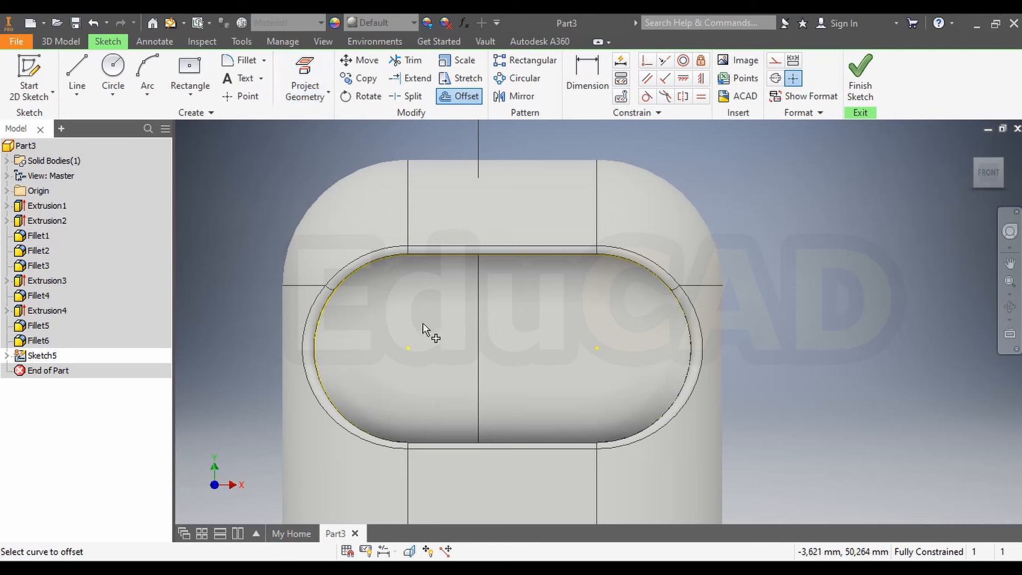
left_click(349, 275)
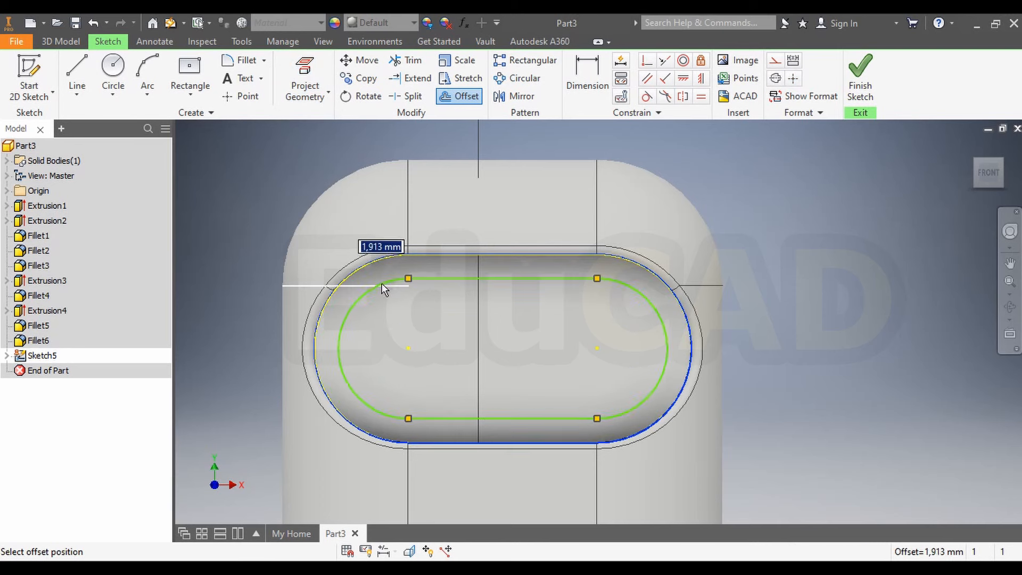
type("0,5")
key("Return")
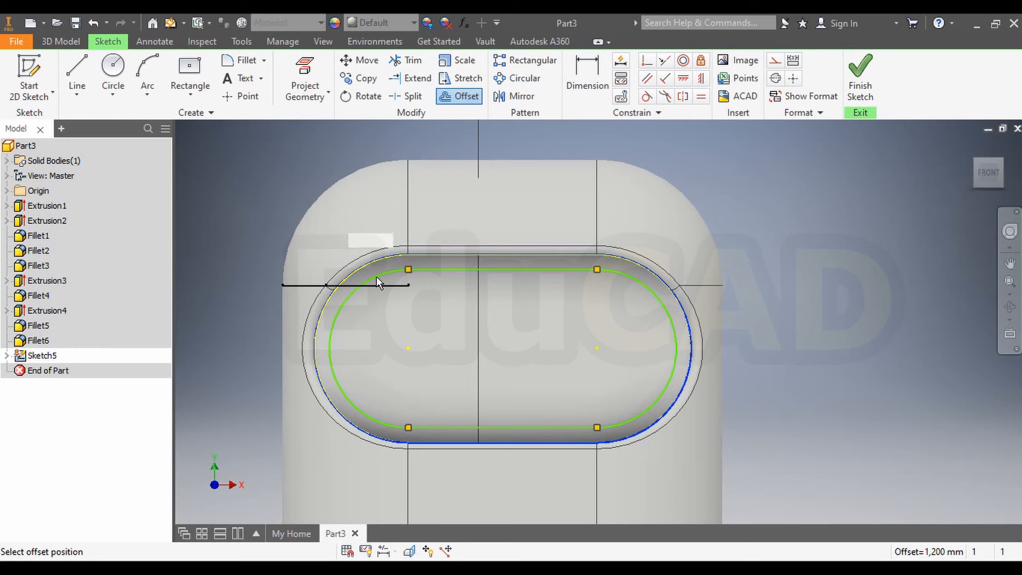
key("Escape")
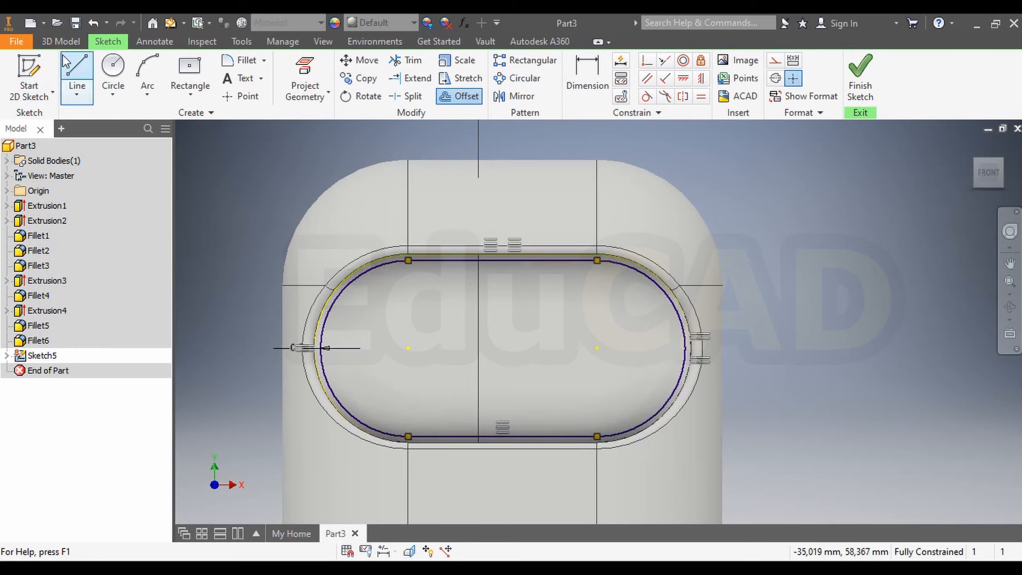
- Extrude the inner slot profile 7 mm outward from the recess floor, joining it to the body
left_click(61, 42)
left_click(79, 80)
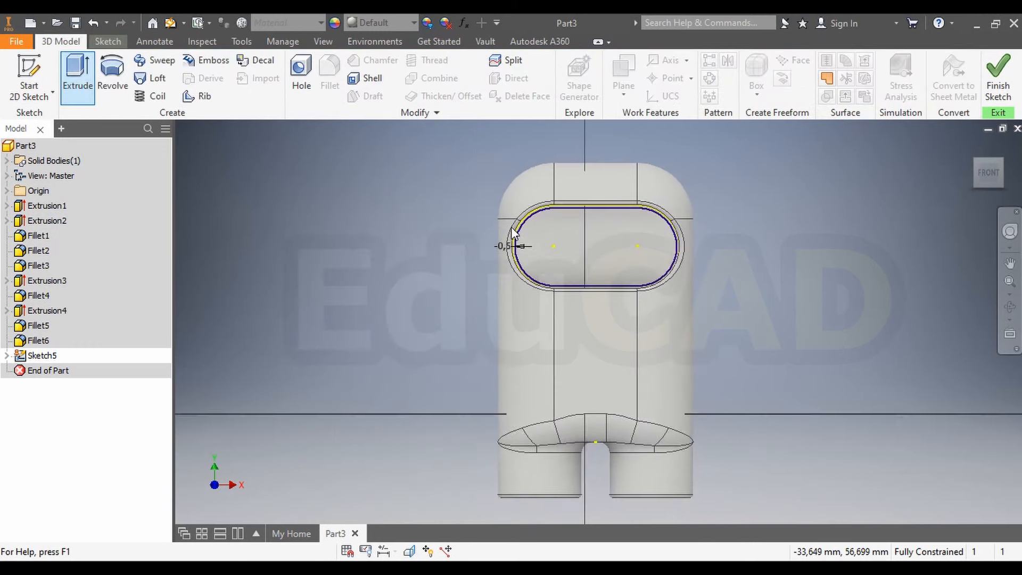
left_click(564, 228)
scroll(565, 247, "down", 3)
scroll(596, 225, "up", 3)
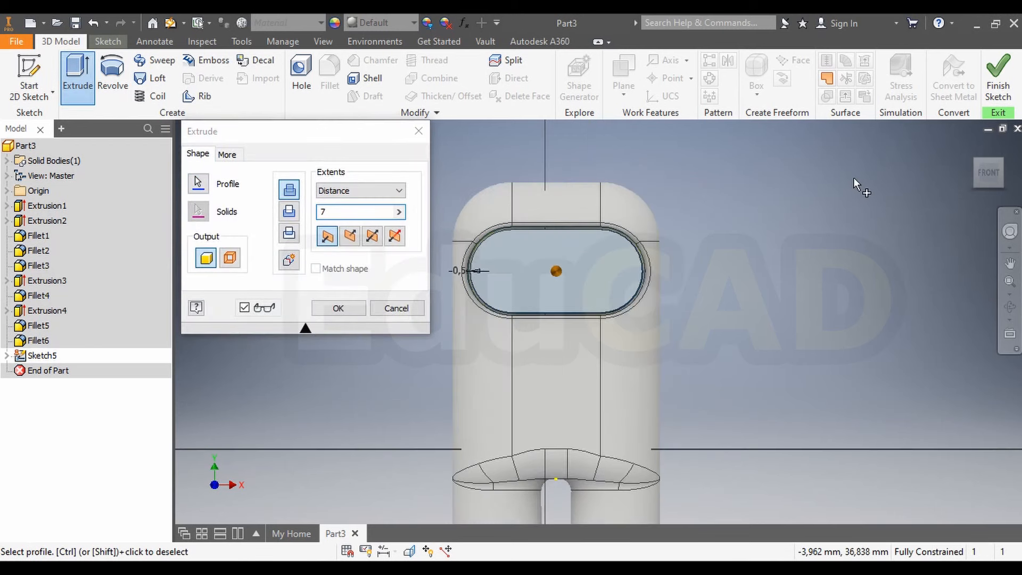
left_click_drag(991, 166, 960, 183)
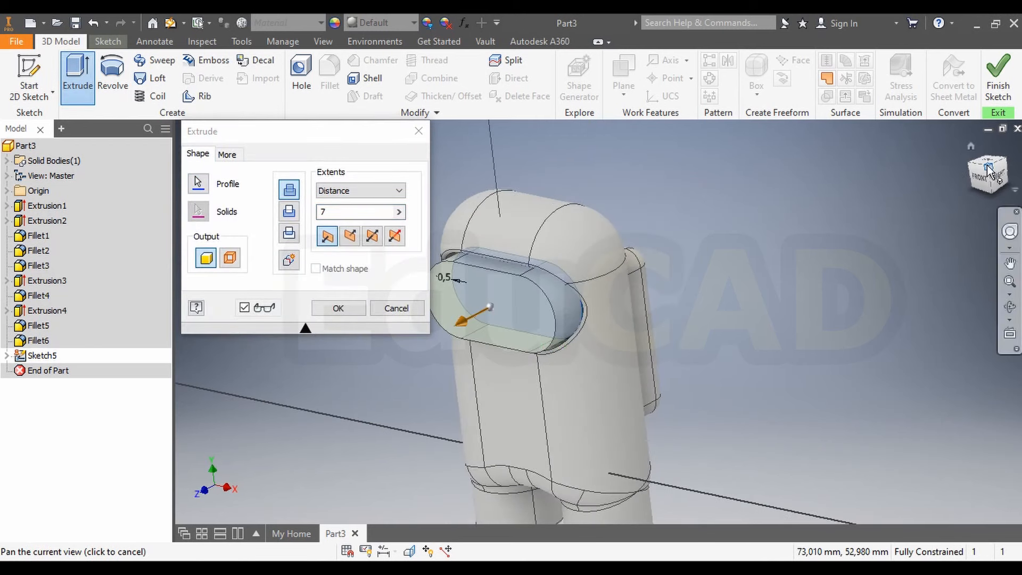
left_click(336, 308)
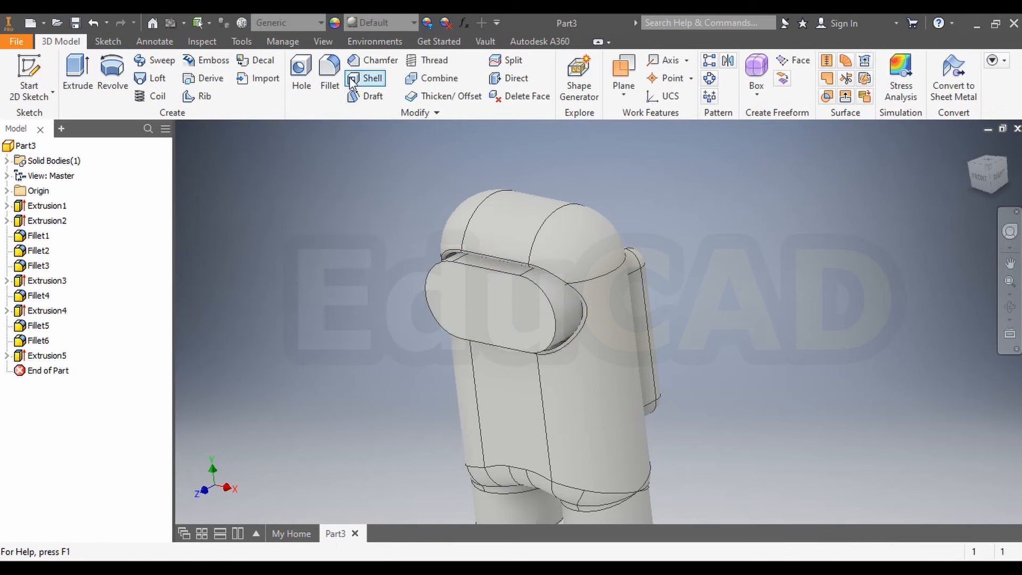
- Fillet the visor's outer front edge loop with a 2.5 mm radius
left_click(330, 77)
left_click(548, 293)
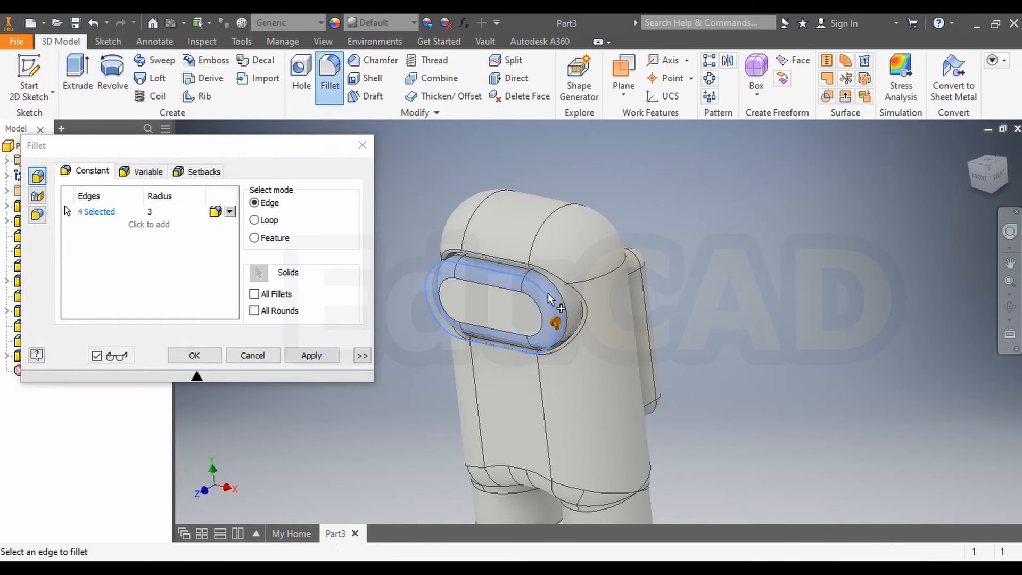
left_click(150, 212)
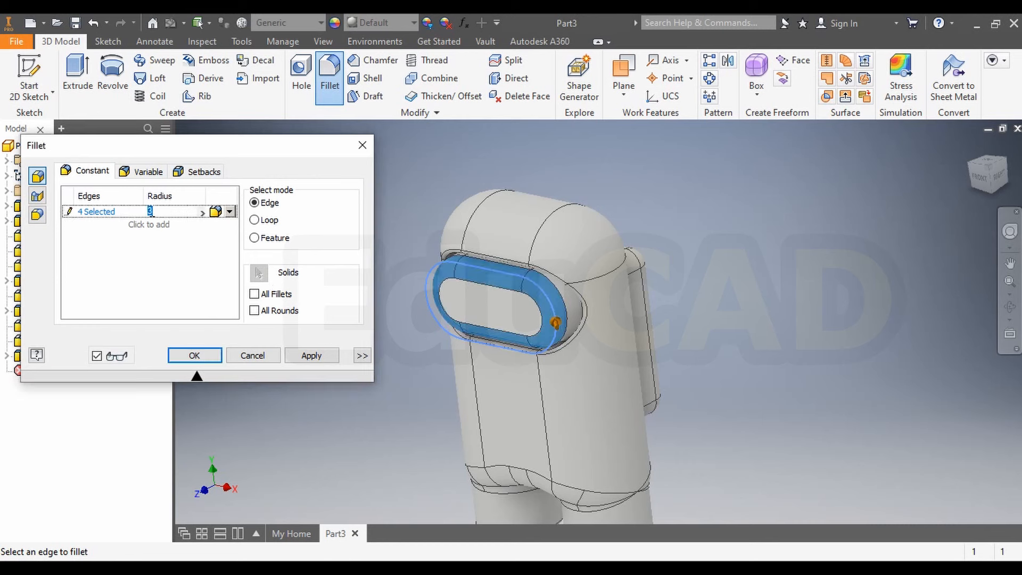
key("BackSpace")
left_click(187, 276)
left_click(173, 210)
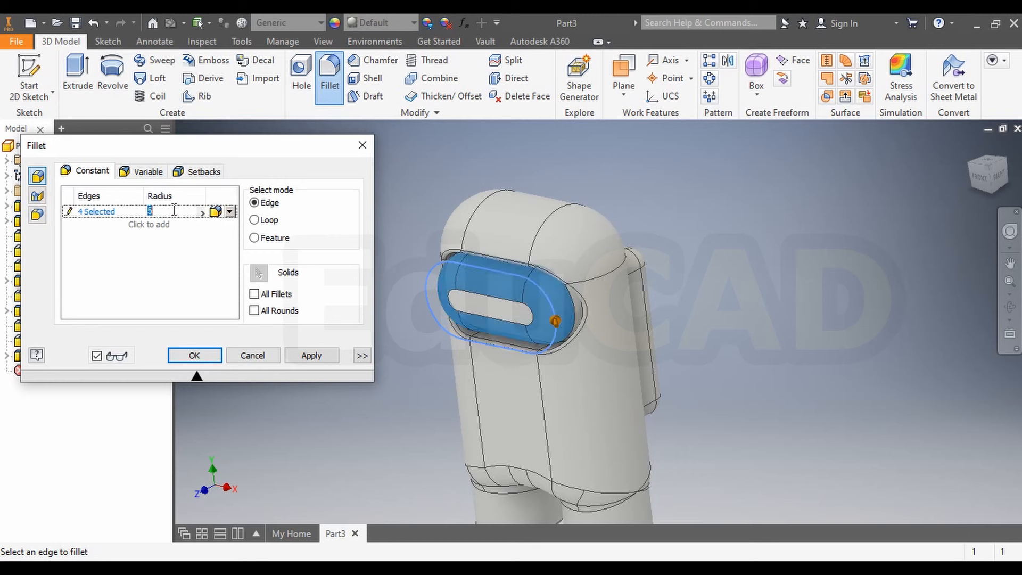
type("2.5")
left_click(315, 355)
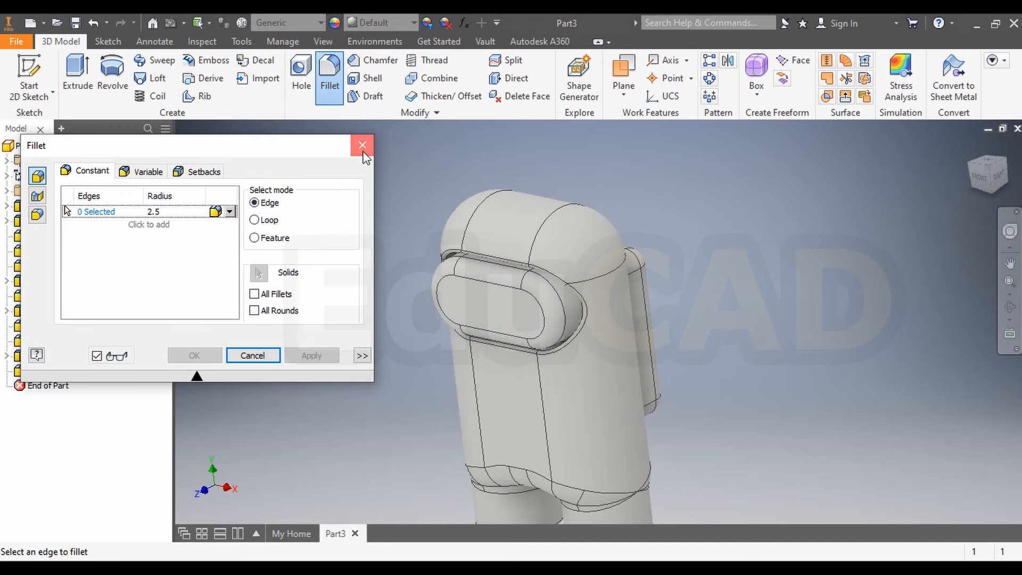
left_click(362, 145)
- Adjust the whole body's appearance to pink with RGB 255, 0, 170
left_click(1010, 262)
middle_click_drag(556, 361, 498, 360, "shift")
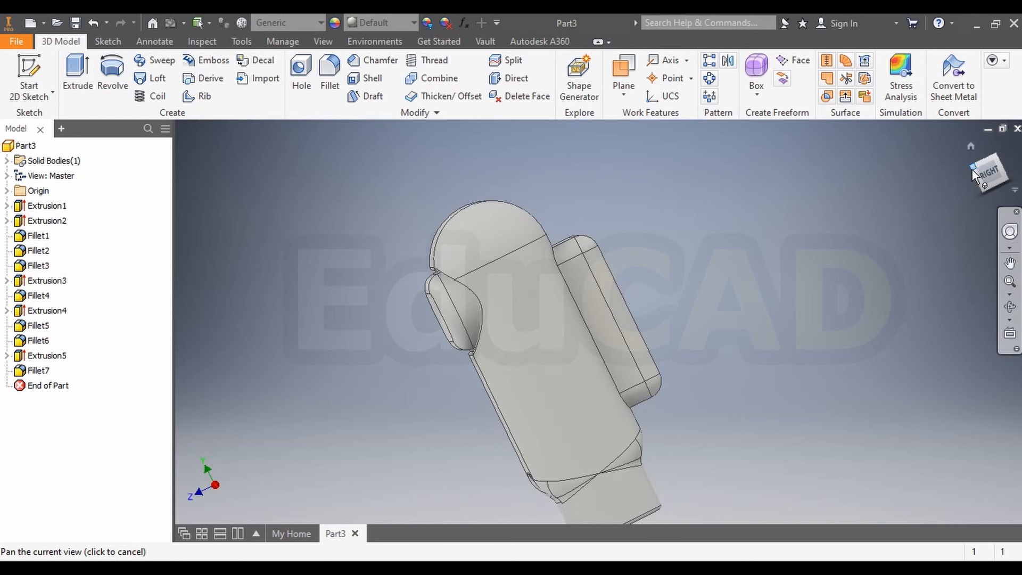
left_click(972, 170)
middle_click_drag(772, 267, 689, 309)
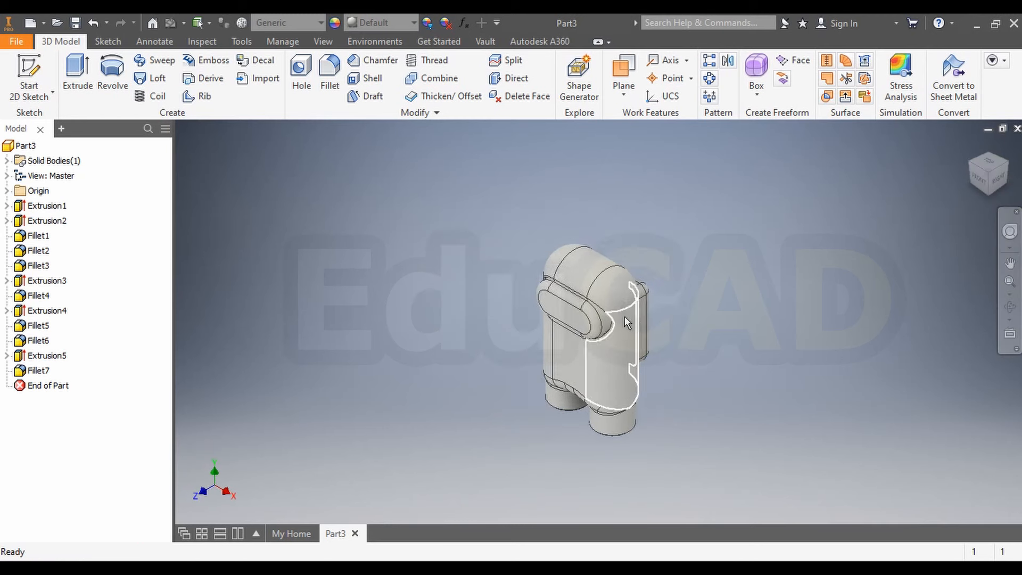
scroll(625, 316, "down", 4)
scroll(625, 316, "up", 3)
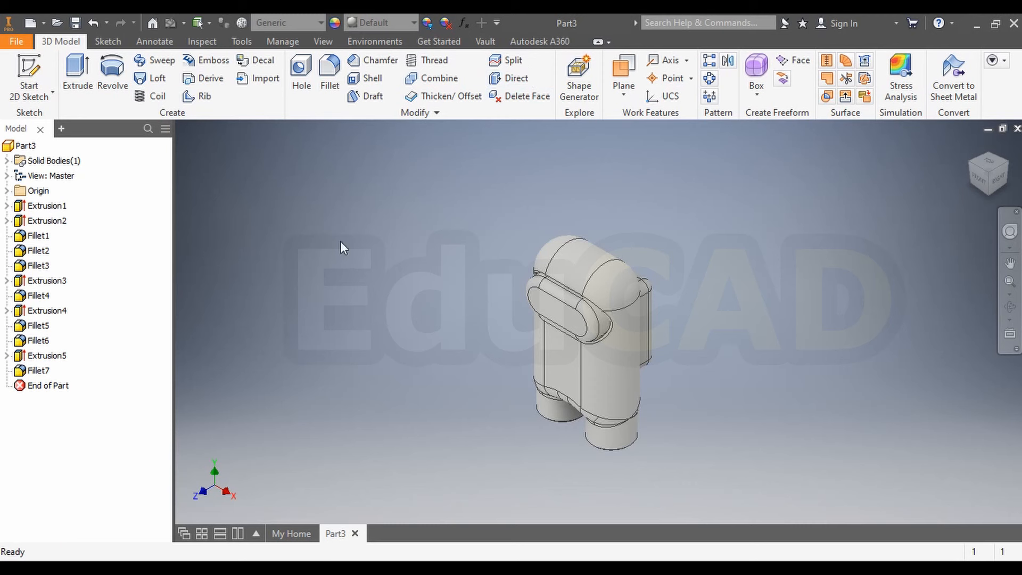
right_click(45, 360)
left_click(375, 211)
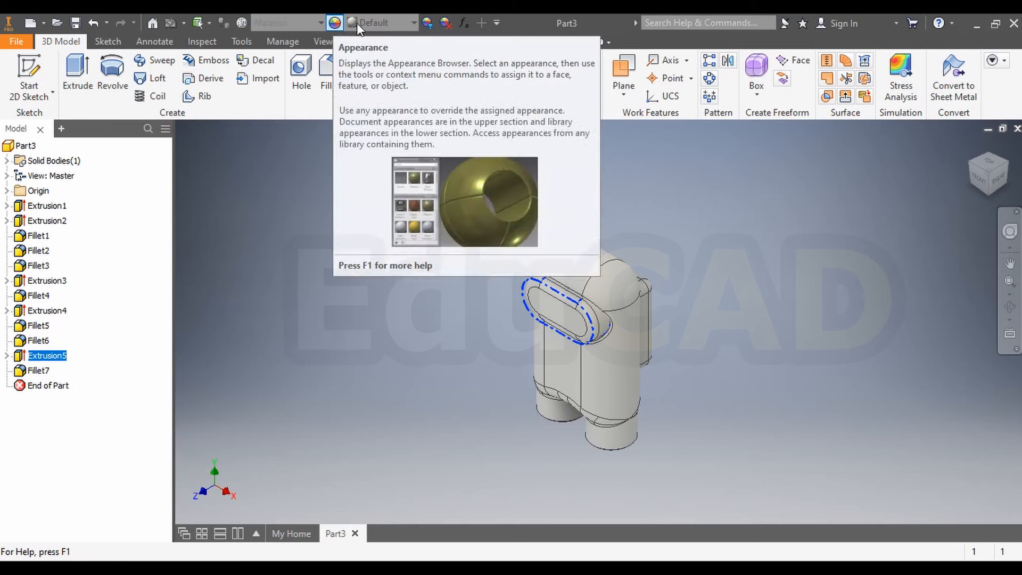
left_click(425, 24)
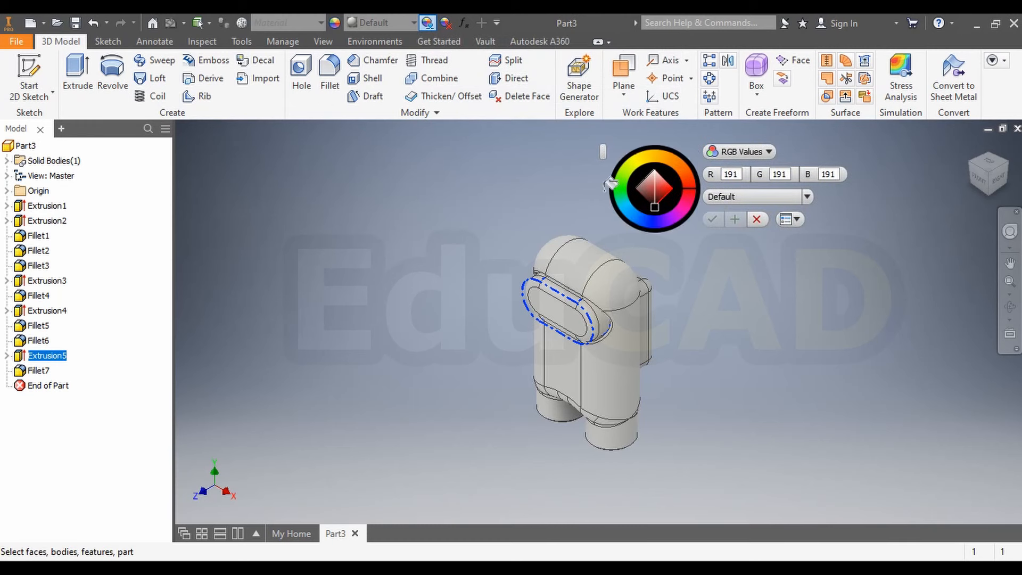
left_click(629, 295)
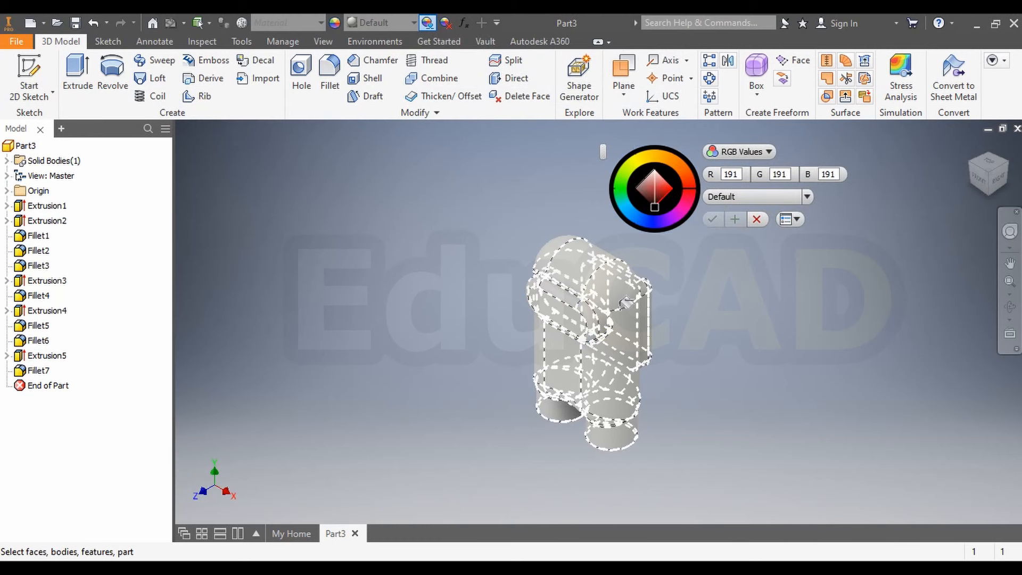
left_click(659, 218)
mouse_move(687, 204)
left_mouse_down()
mouse_move(686, 173)
mouse_move(690, 214)
left_mouse_up()
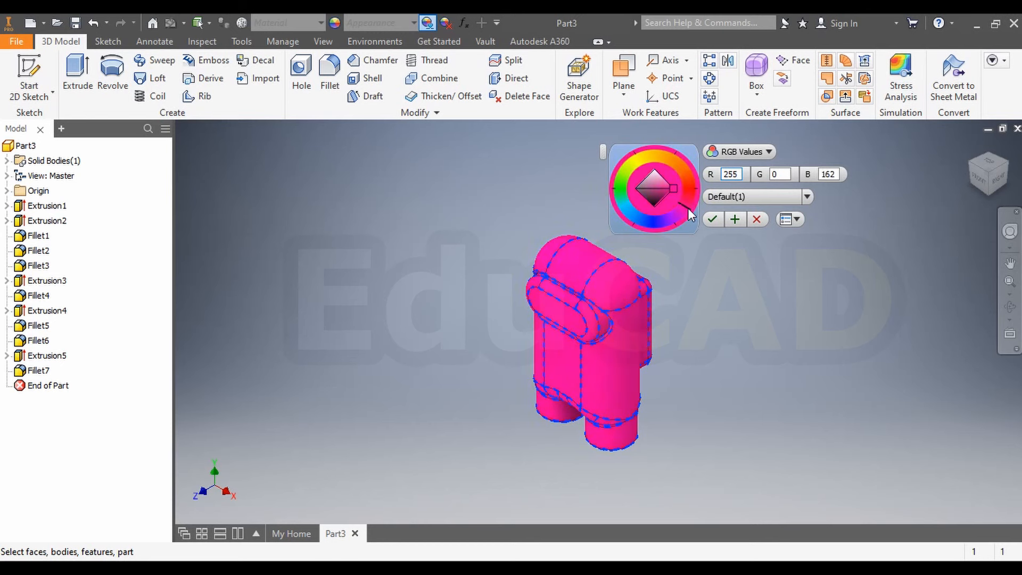
left_click(714, 225)
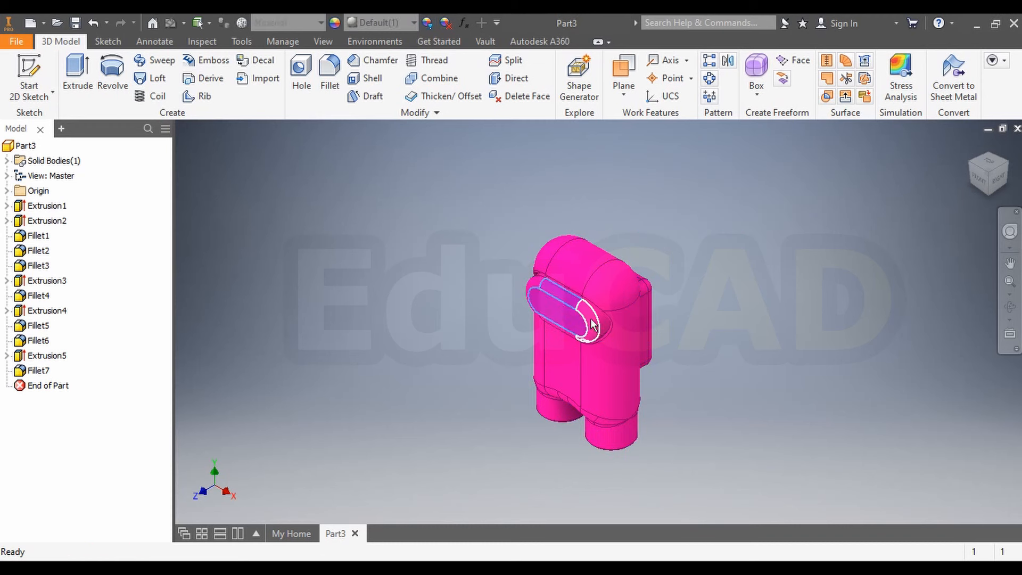
- Select the visor's front face and surrounding fillet faces and adjust their appearance to white, RGB 255, 255, 255
scroll(599, 326, "down", 5)
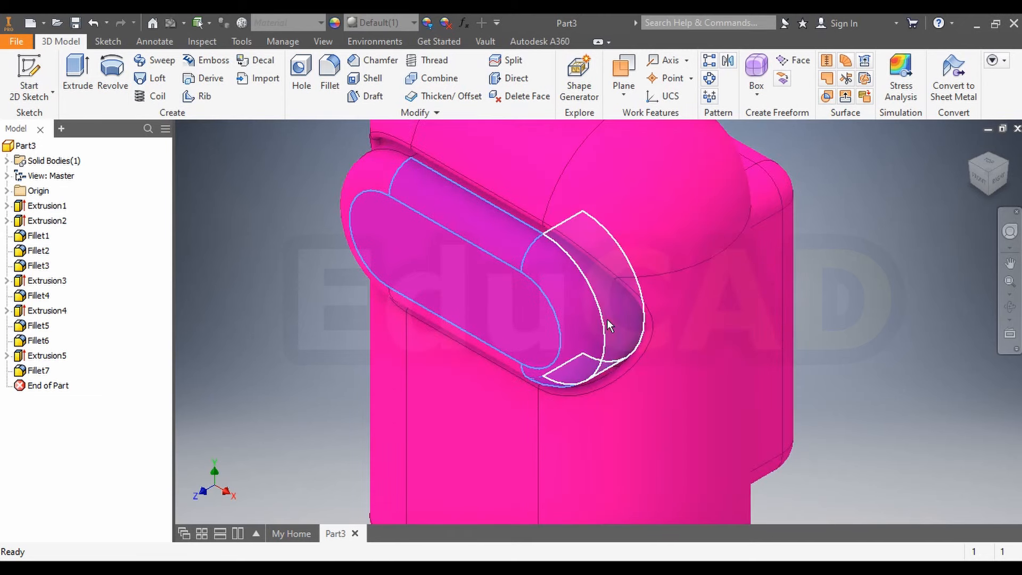
left_click(378, 171, "ctrl")
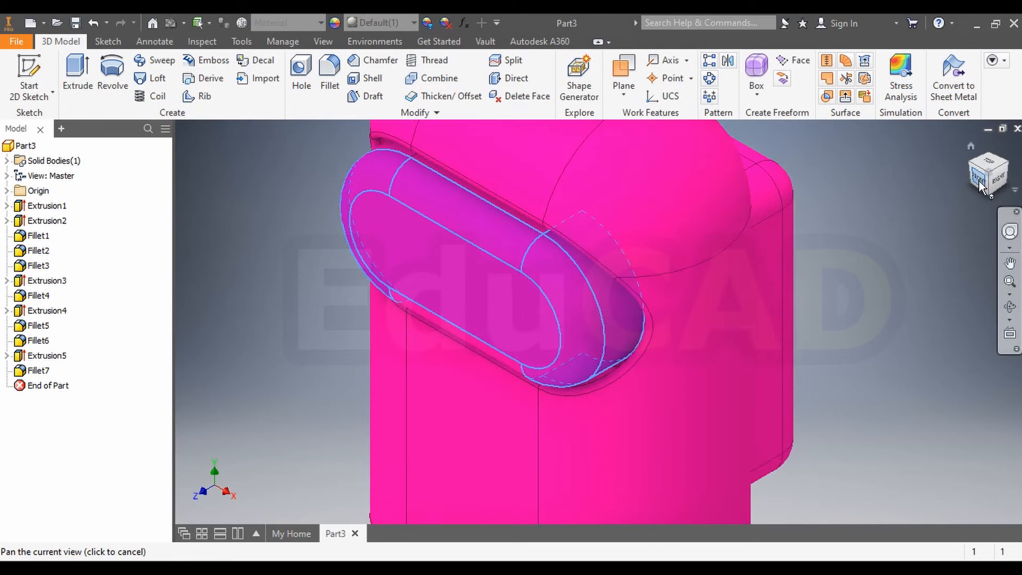
left_click_drag(985, 174, 1005, 163)
left_click(486, 340)
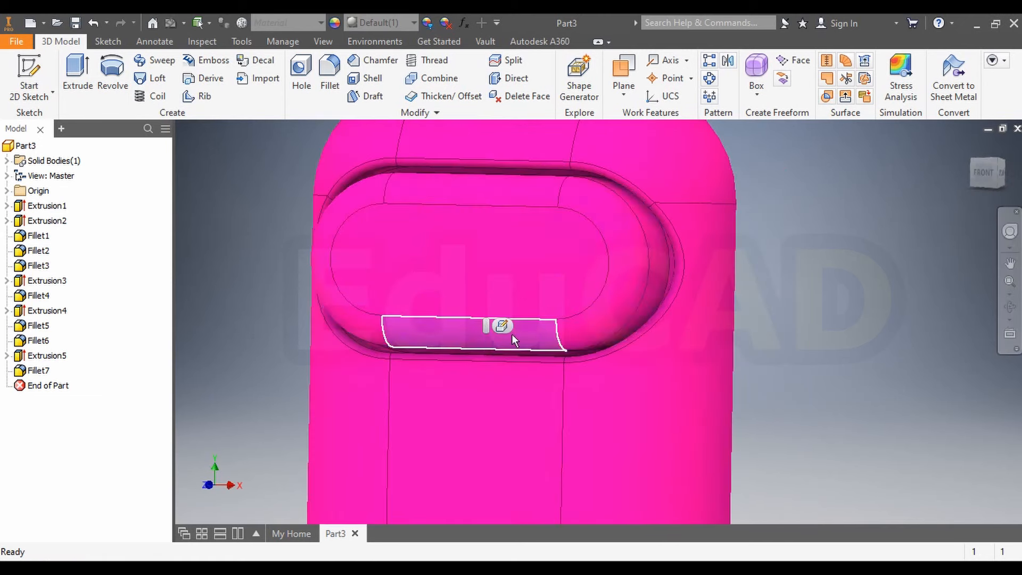
left_click(548, 280, "ctrl")
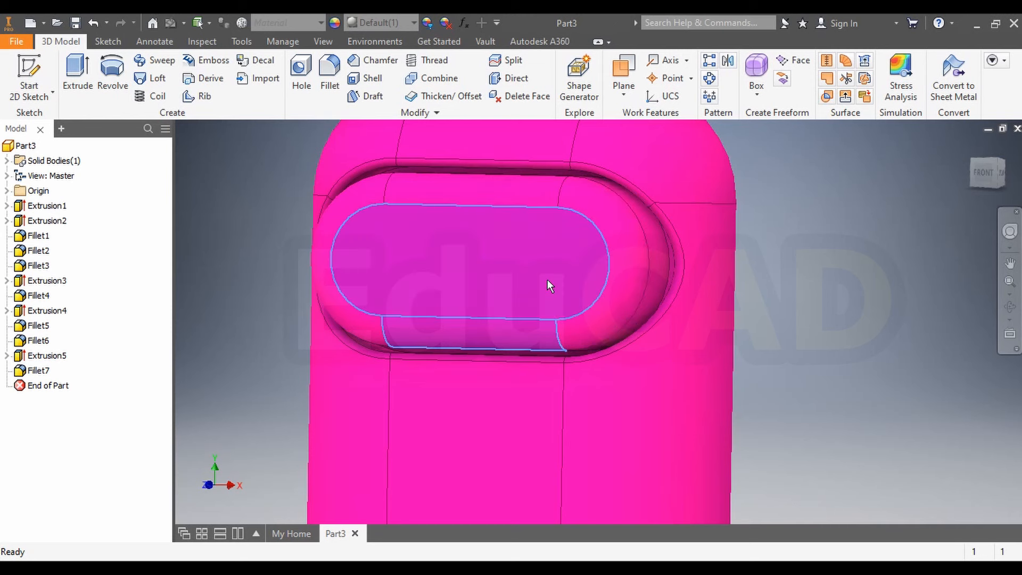
left_click(635, 284, "ctrl")
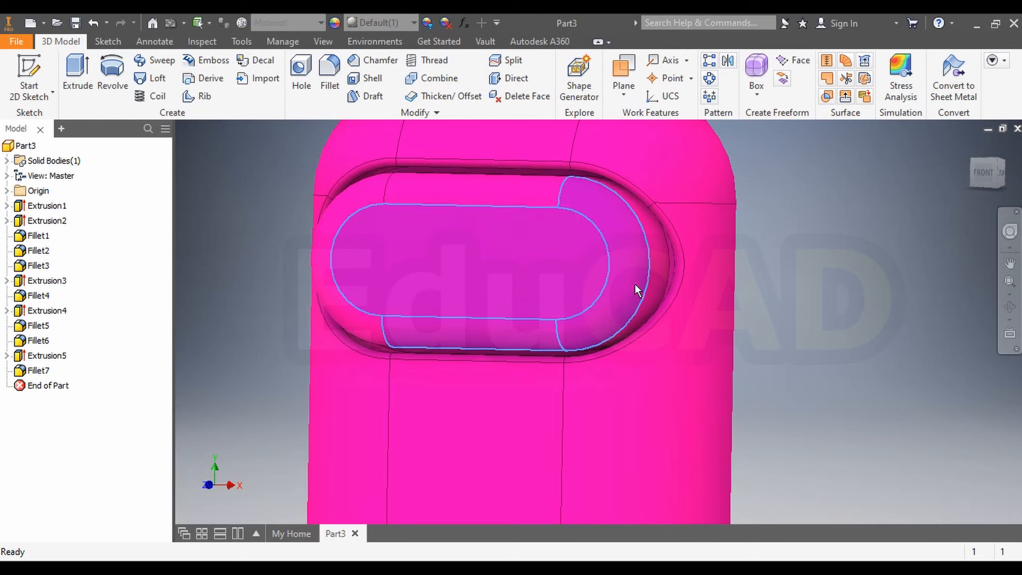
left_click(427, 22)
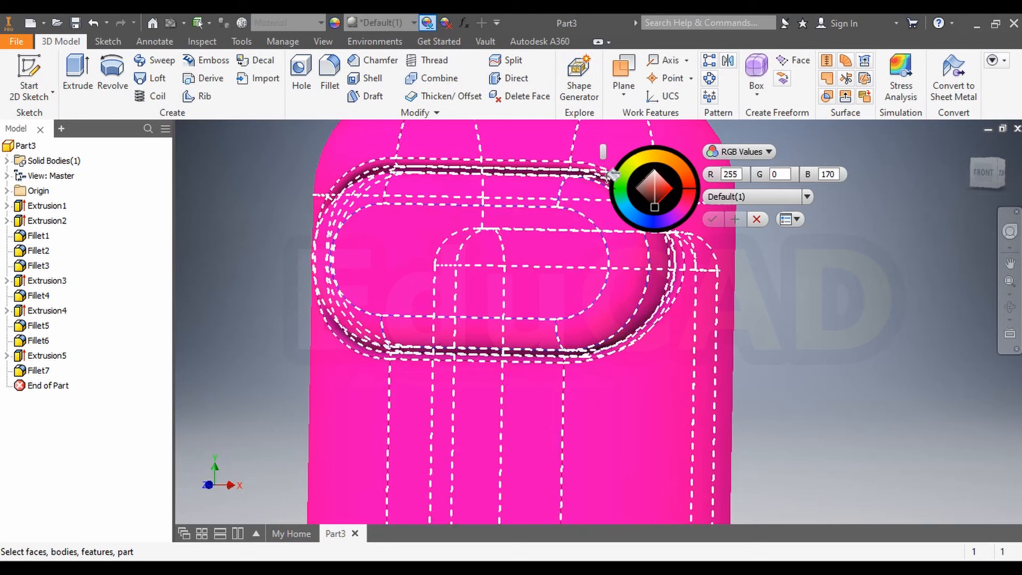
left_click(623, 173)
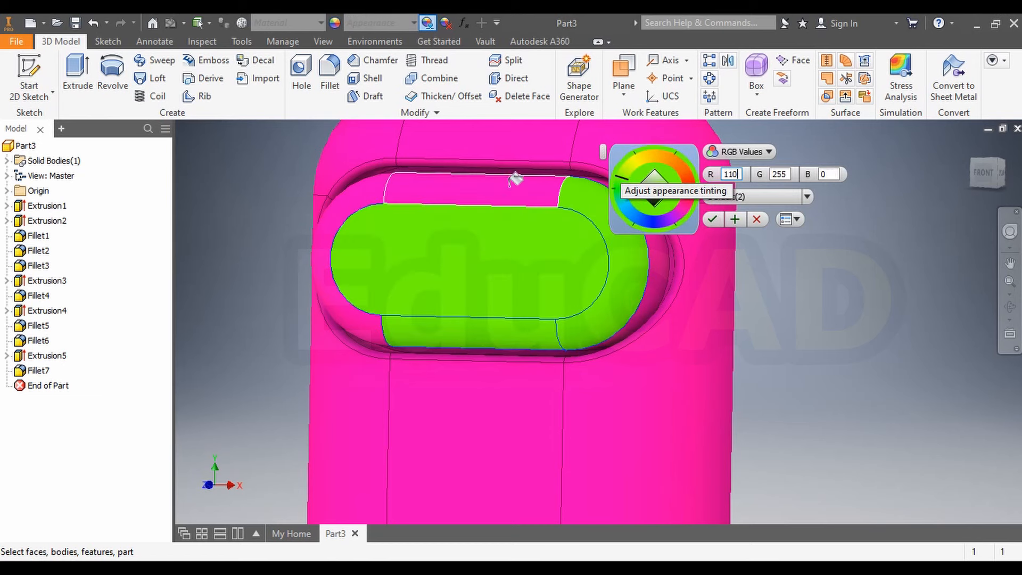
left_click(380, 184)
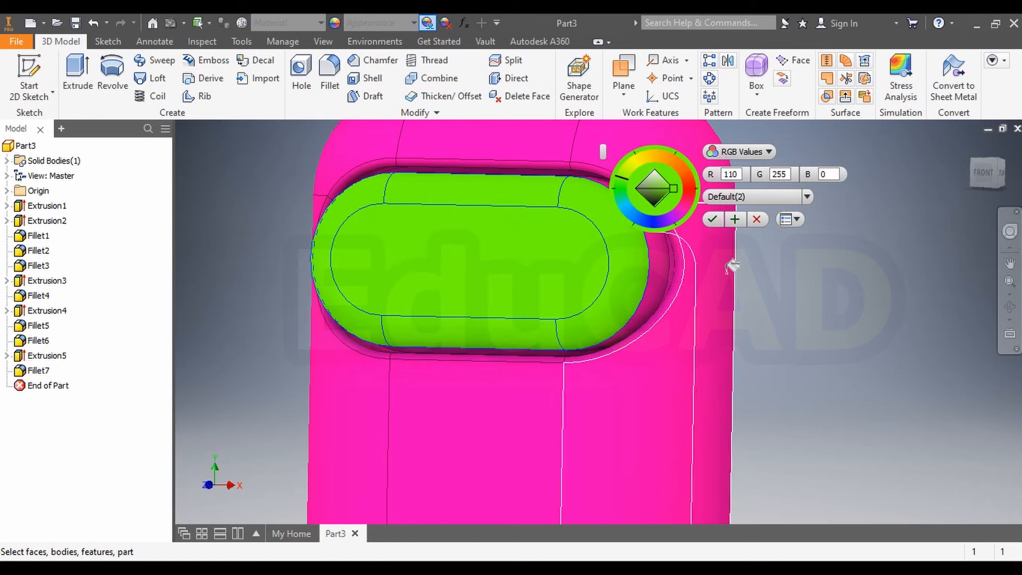
left_click_drag(669, 190, 654, 167)
- Extend the white appearance to the visor's upper side wall and the rounded side wall at one end
left_click_drag(990, 186, 977, 193)
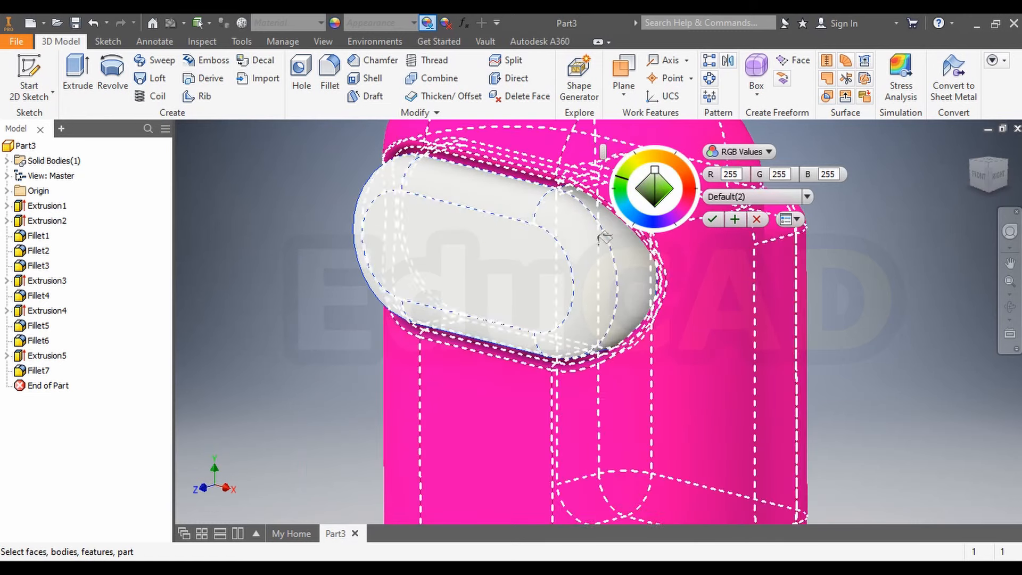
scroll(542, 189, "up", 5)
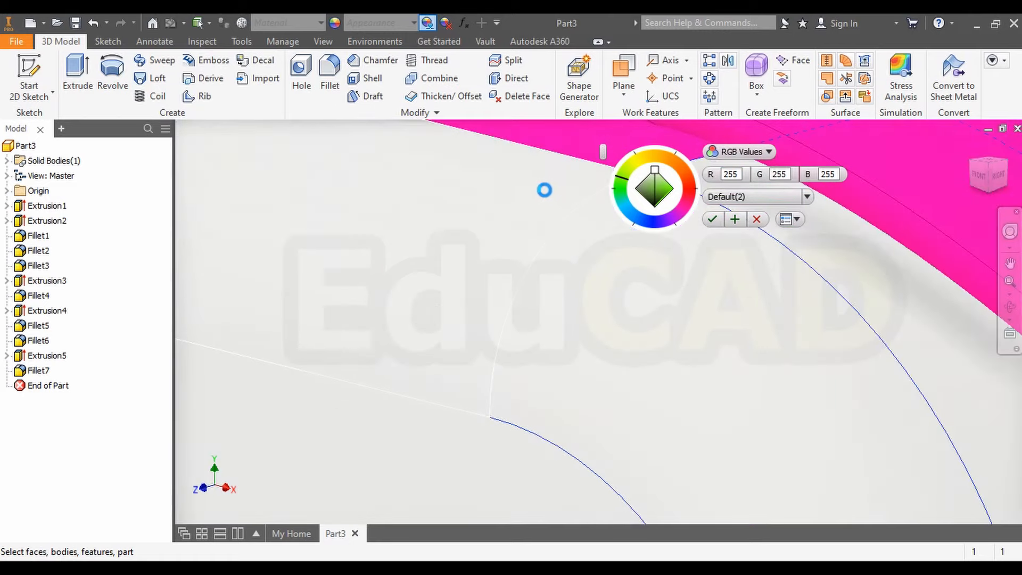
scroll(549, 261, "up", 2)
scroll(550, 269, "down", 4)
middle_click_drag(550, 270, 534, 296)
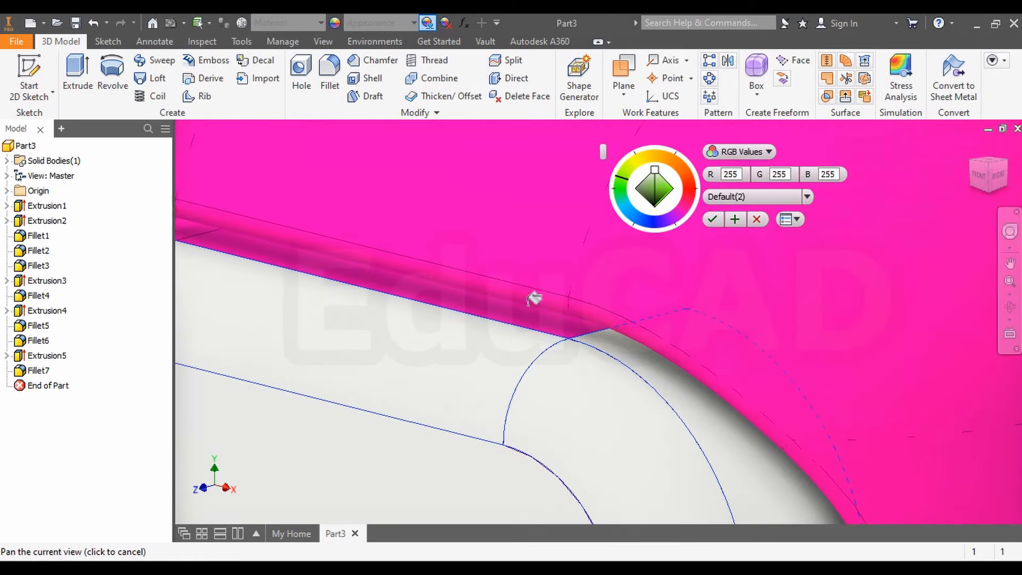
scroll(535, 305, "up", 2)
left_click(562, 334)
scroll(663, 331, "down", 2)
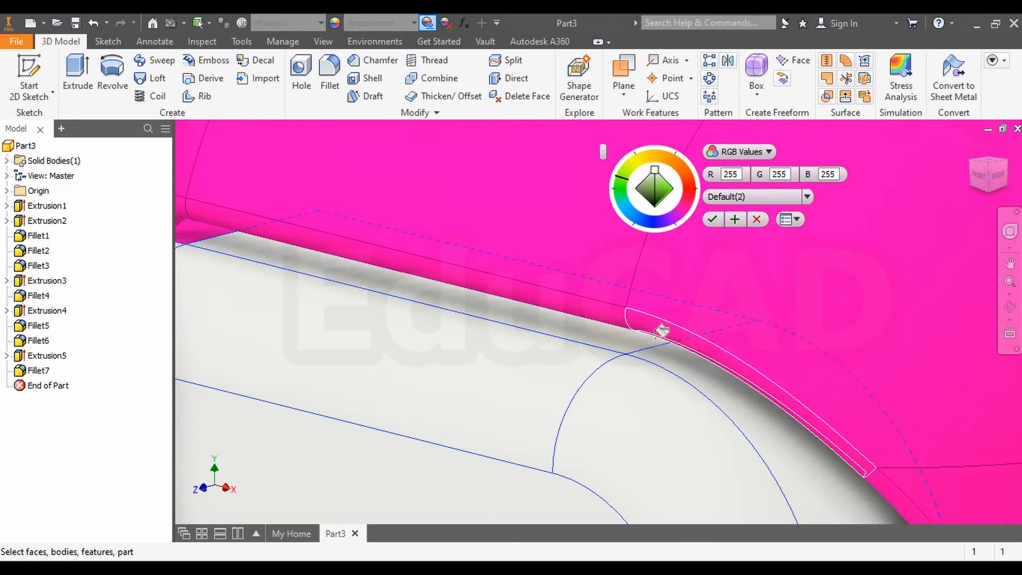
scroll(654, 338, "up", 4)
scroll(601, 369, "up", 3)
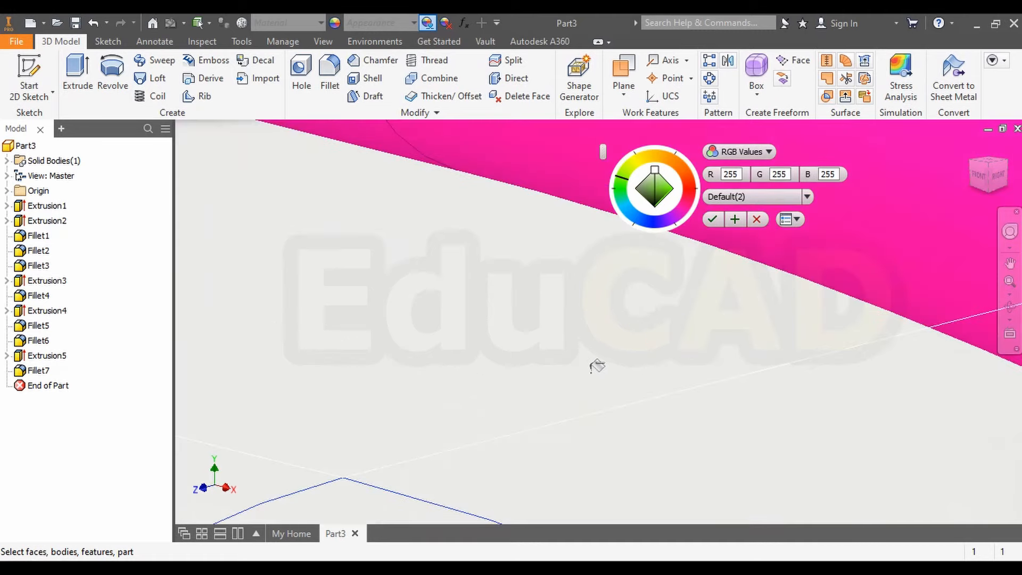
scroll(597, 364, "down", 6)
scroll(591, 365, "down", 4)
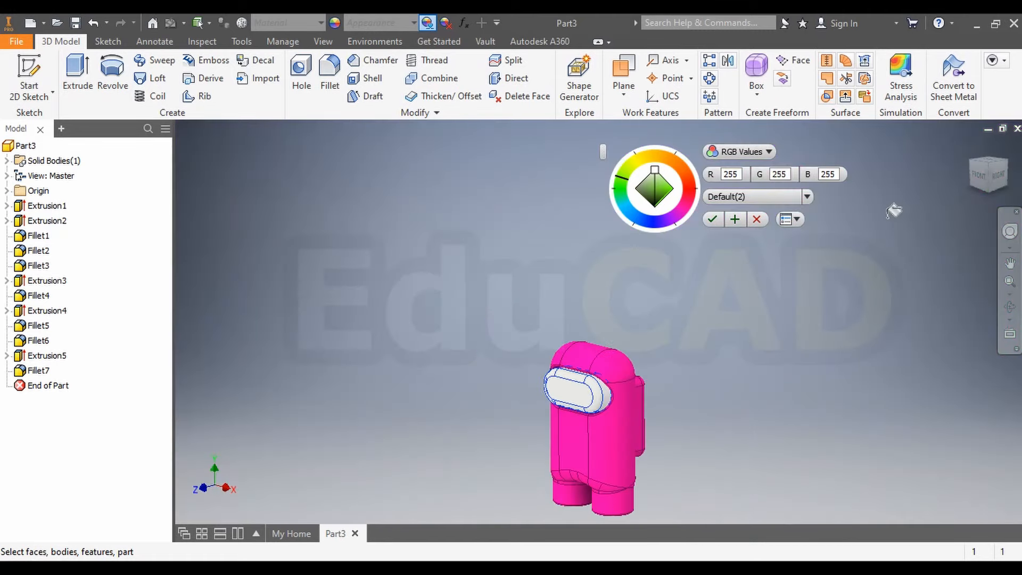
- Add the visor's opposite rounded side wall and lower side wall to the white selection and apply the appearance
left_click(970, 166)
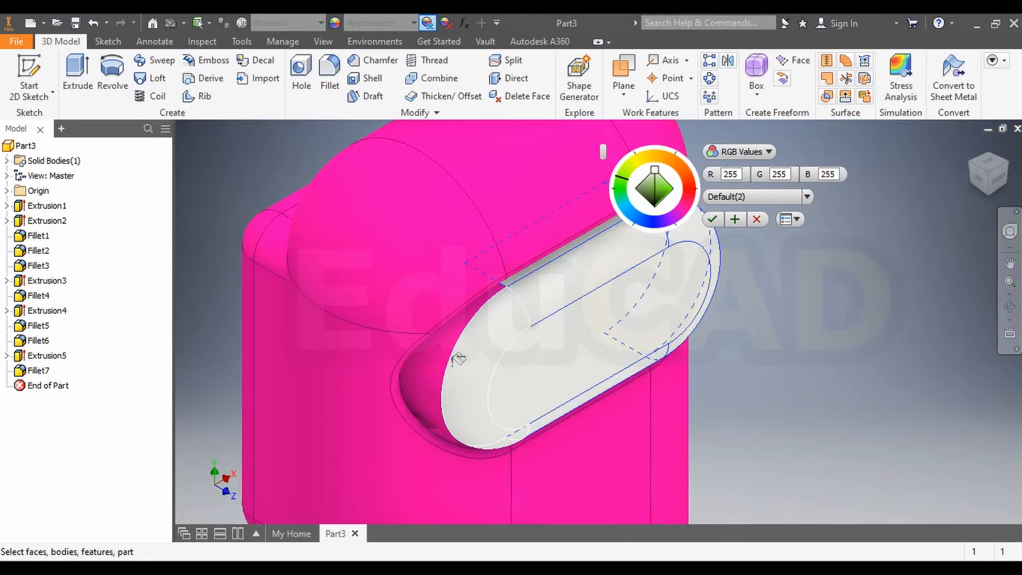
left_click(999, 183)
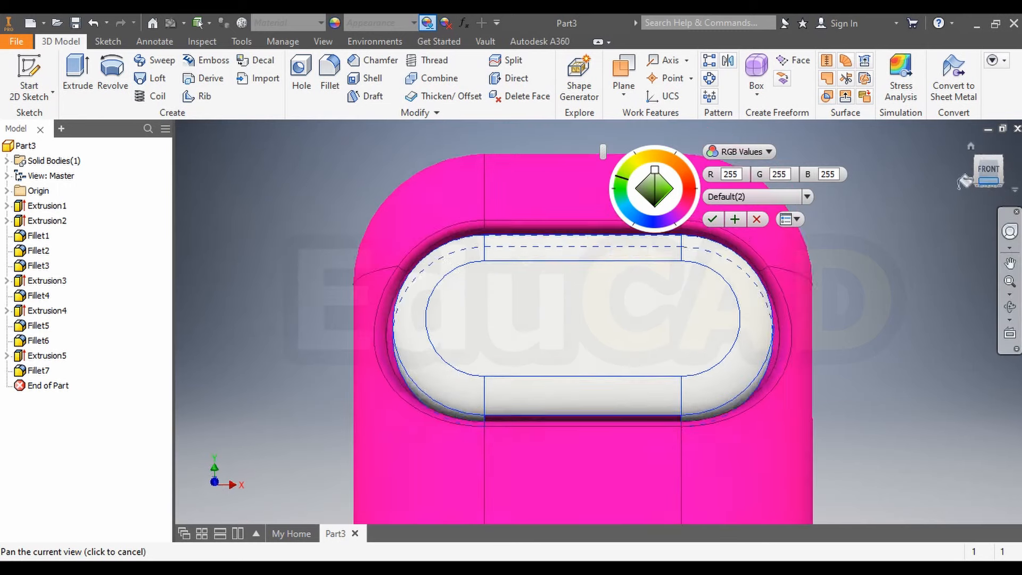
left_click_drag(965, 183, 961, 229)
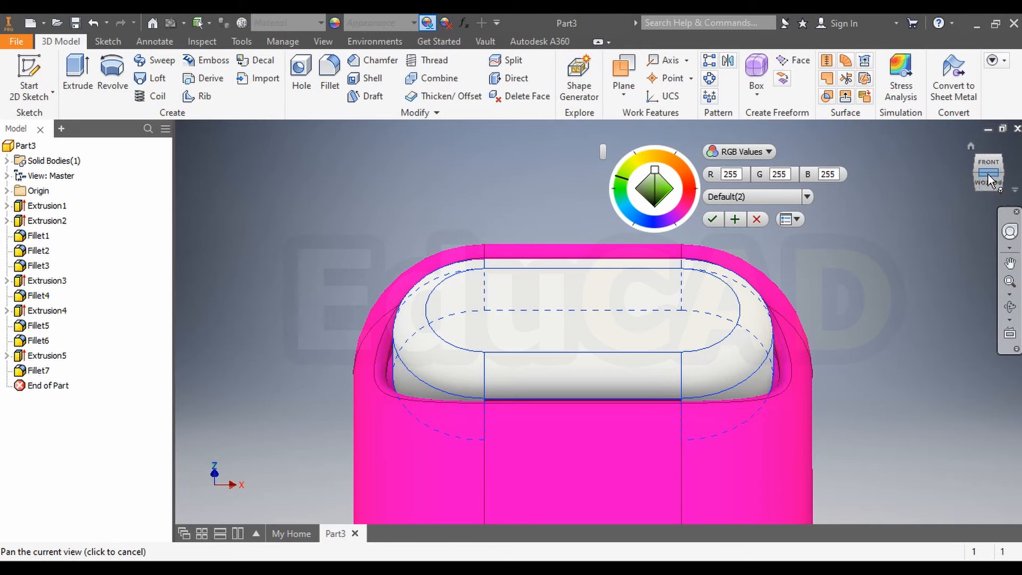
left_click_drag(989, 180, 980, 212)
scroll(666, 397, "down", 4)
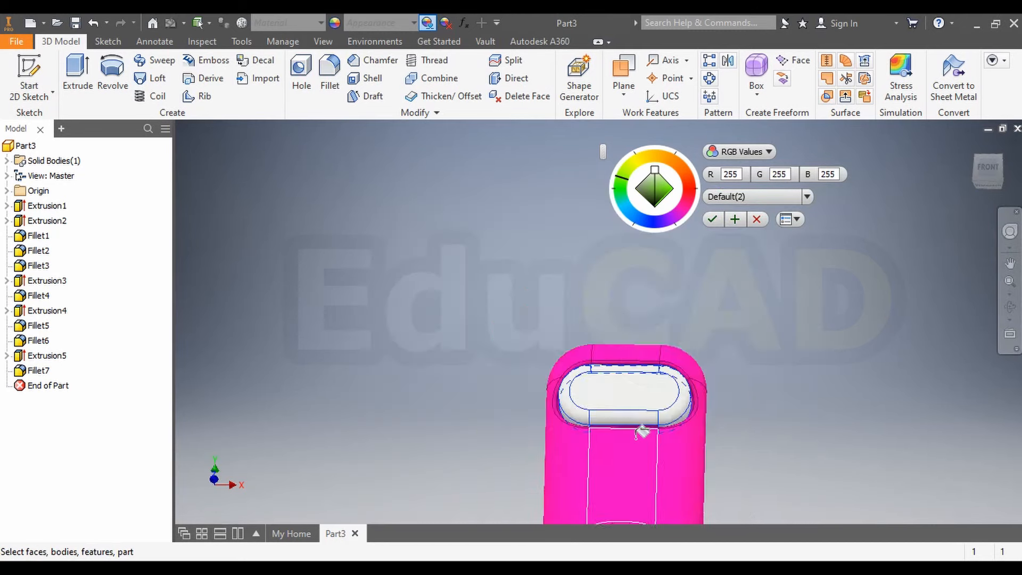
scroll(633, 428, "up", 4)
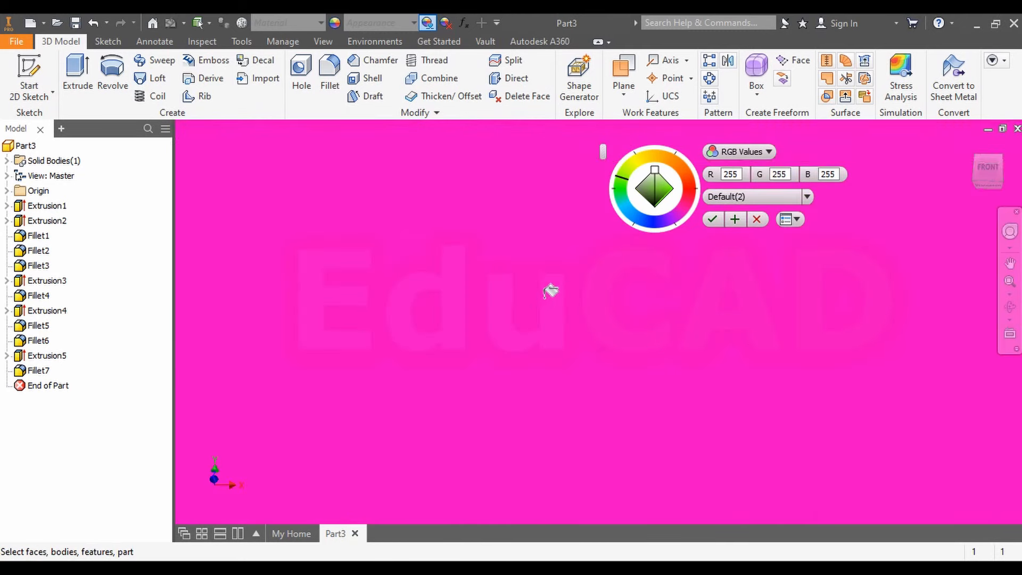
scroll(550, 290, "down", 2)
scroll(578, 261, "down", 1)
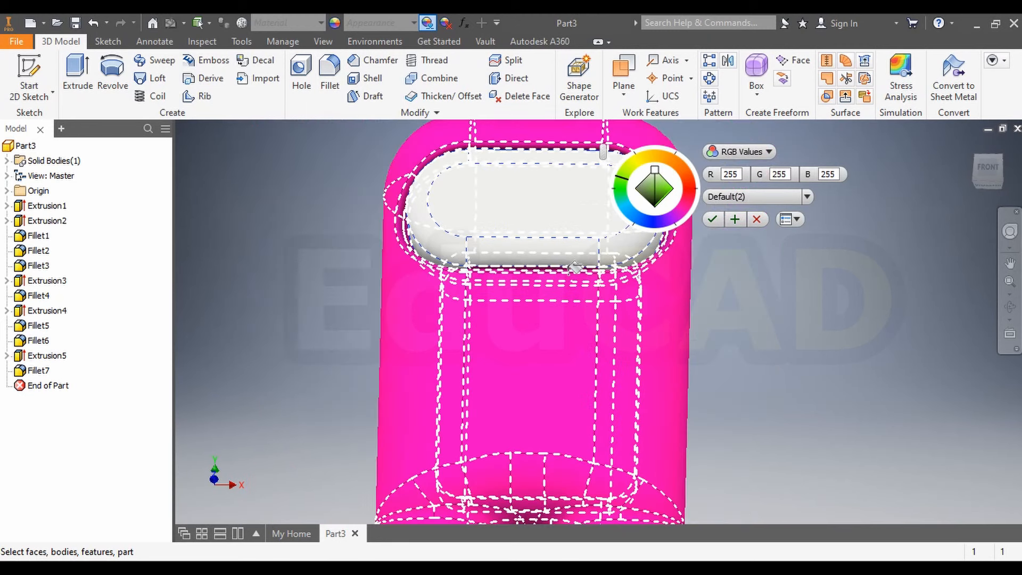
scroll(575, 267, "up", 5)
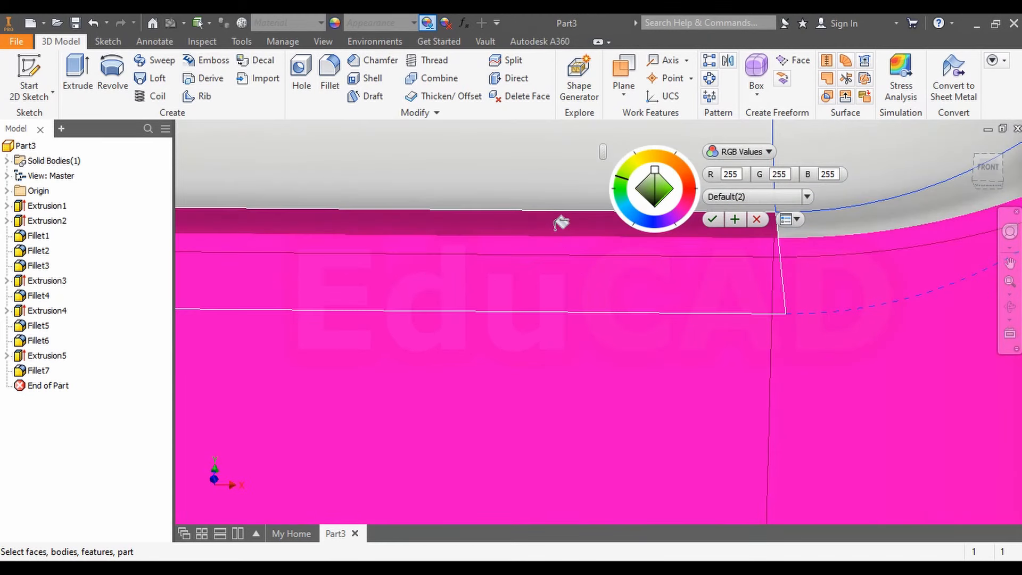
left_click(712, 221)
scroll(630, 286, "down", 5)
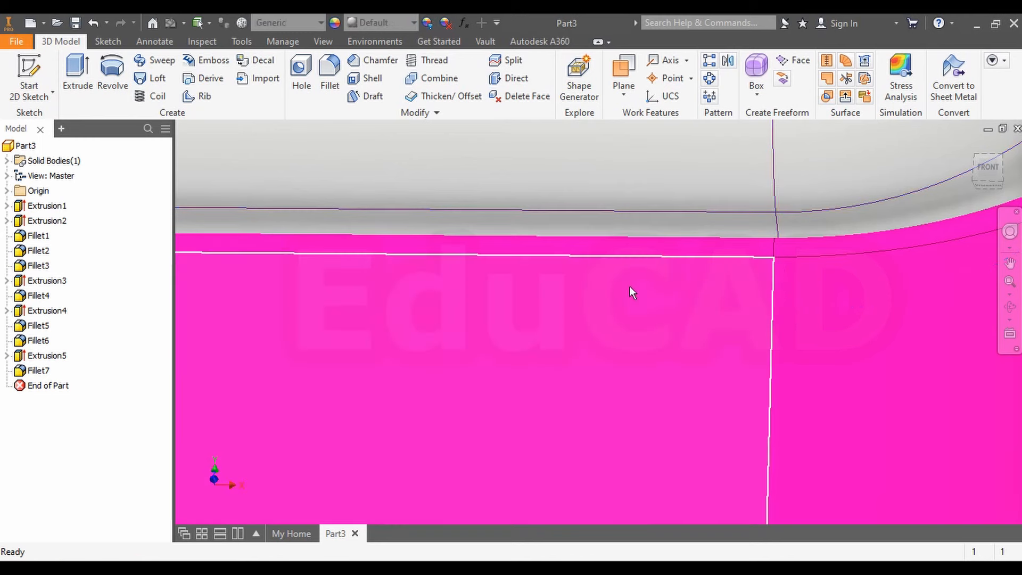
left_click(1000, 161)
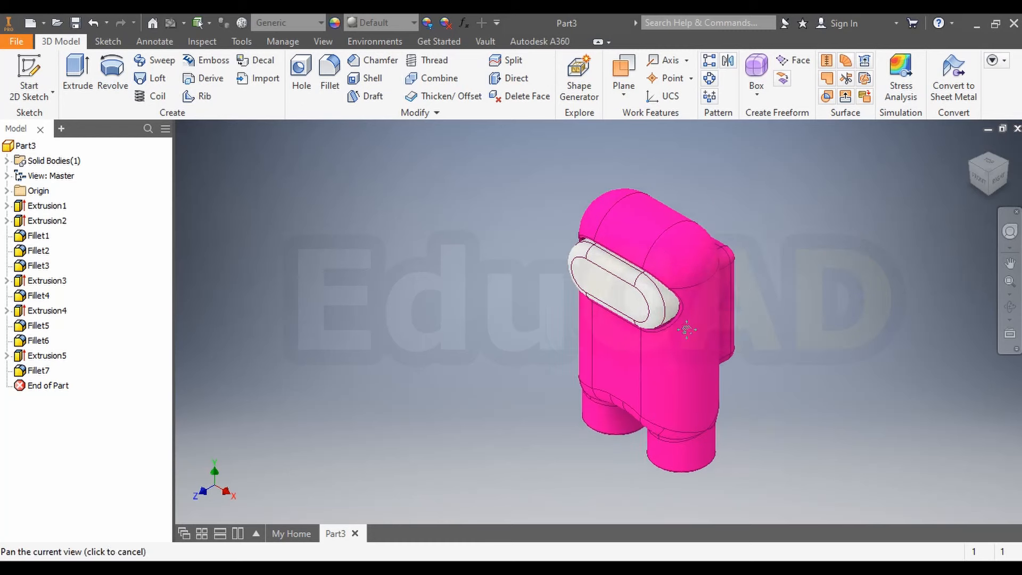
- Examine the finished character from the right and left sides and from the front isometric corners to check its pink and white coloring
left_click_drag(686, 329, 628, 325)
left_click(1002, 184)
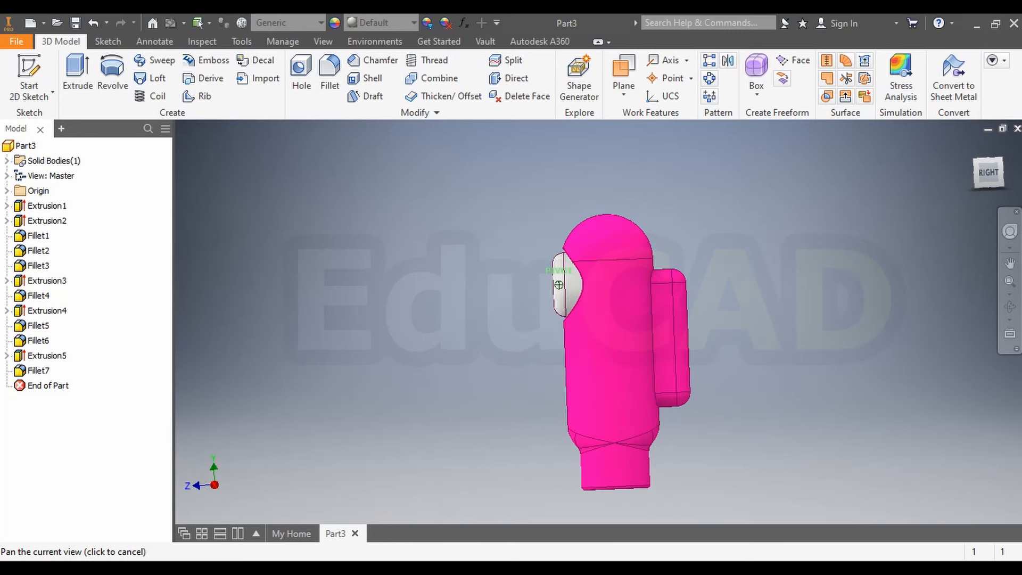
left_click_drag(988, 173, 907, 176)
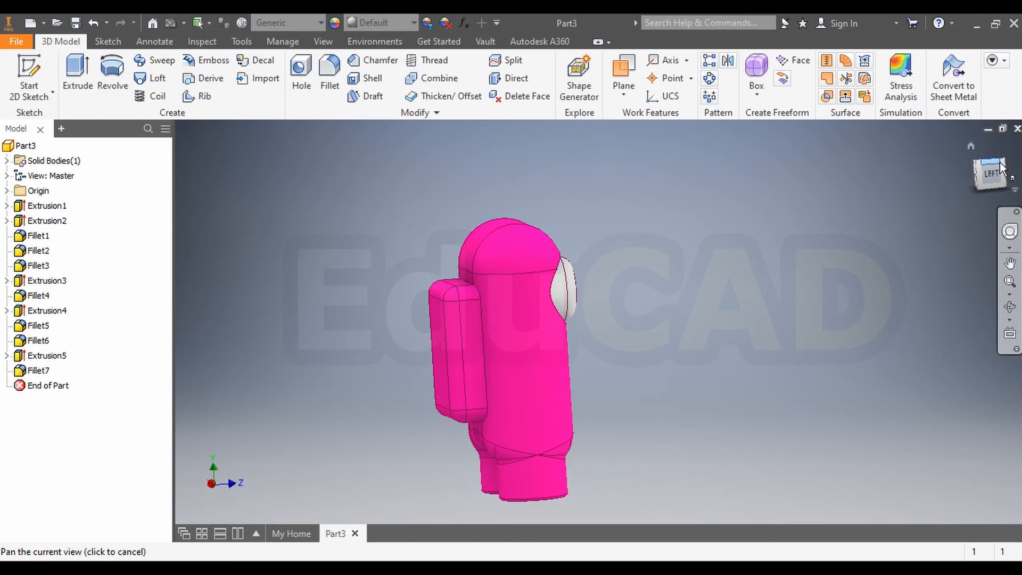
left_click(994, 173)
scroll(417, 385, "up", 5)
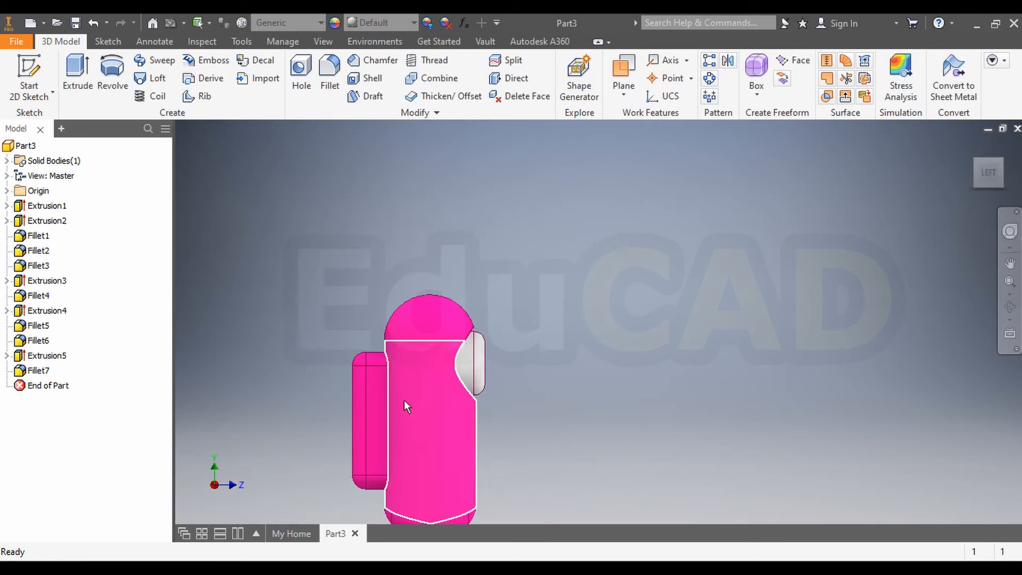
middle_click_drag(405, 410, 538, 337)
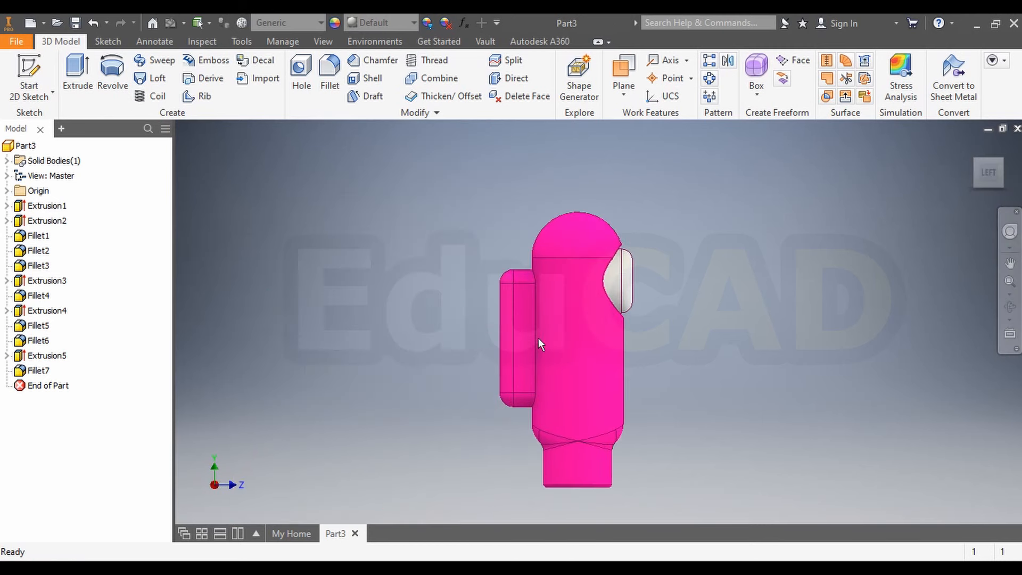
left_click(1000, 161)
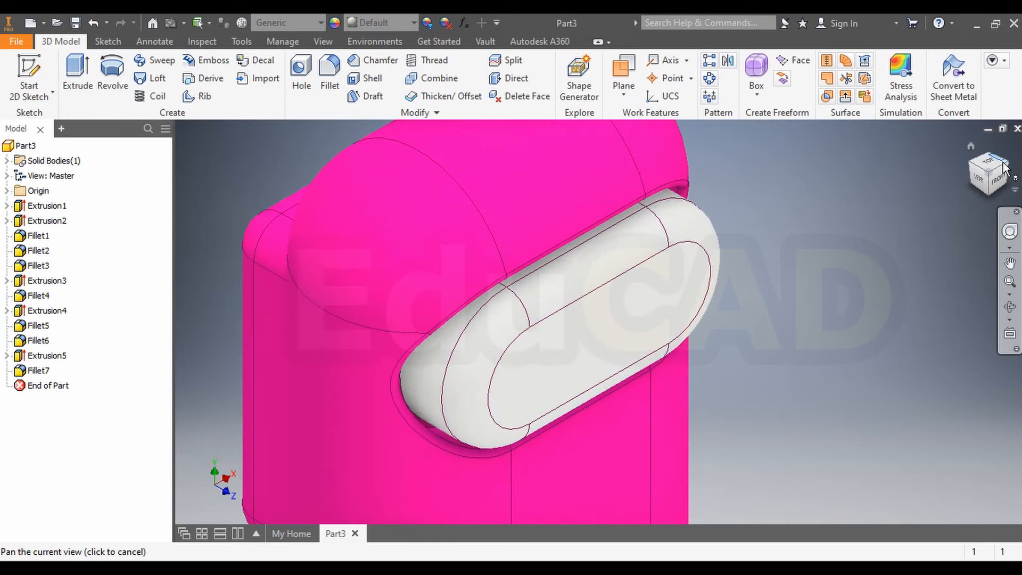
left_click(1005, 163)
scroll(797, 278, "up", 5)
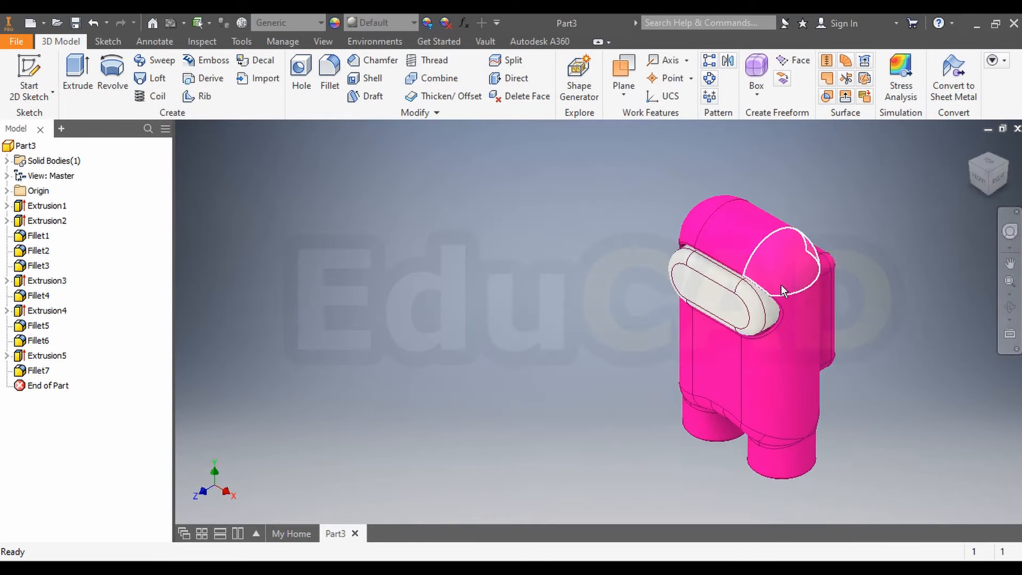
middle_click_drag(776, 288, 635, 270)
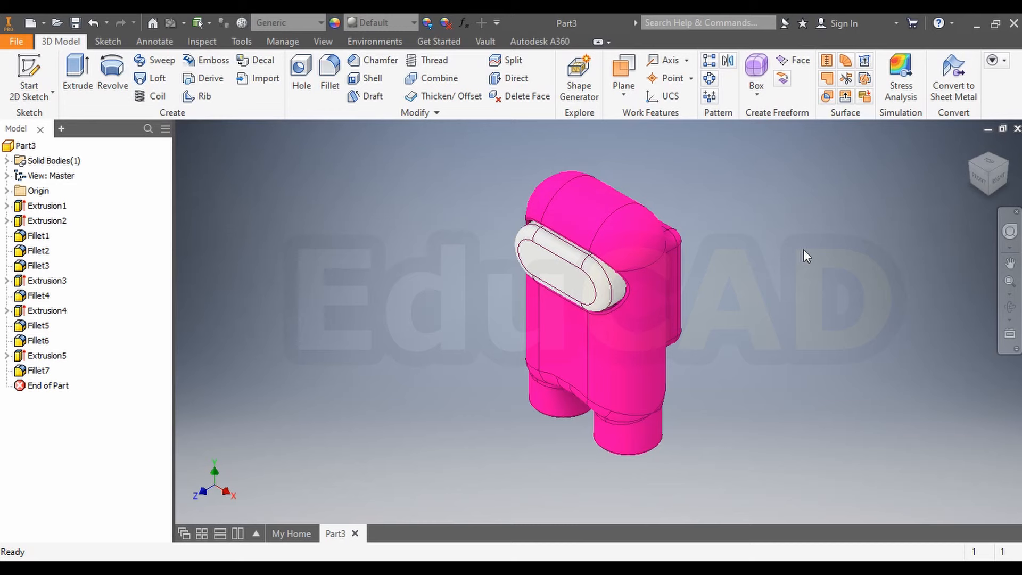